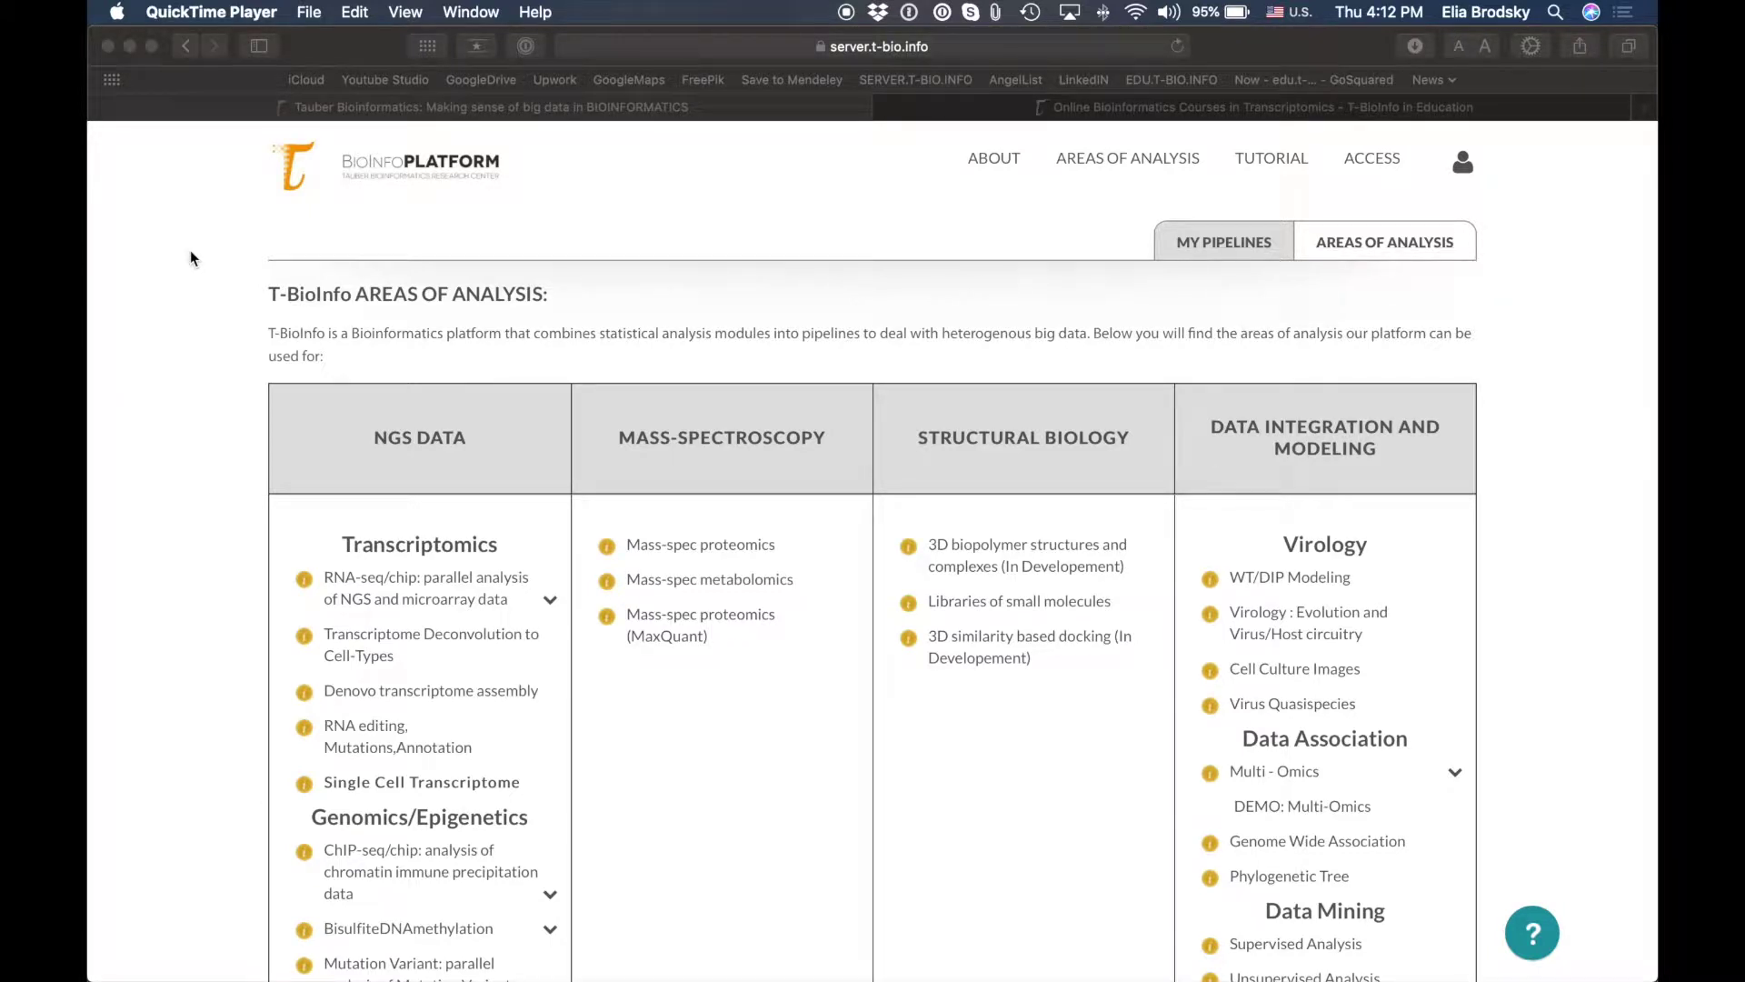
Step: Show the NGS data area description and scroll through the analysis categories
{"action": "left_click", "coordinate": [396, 472]}
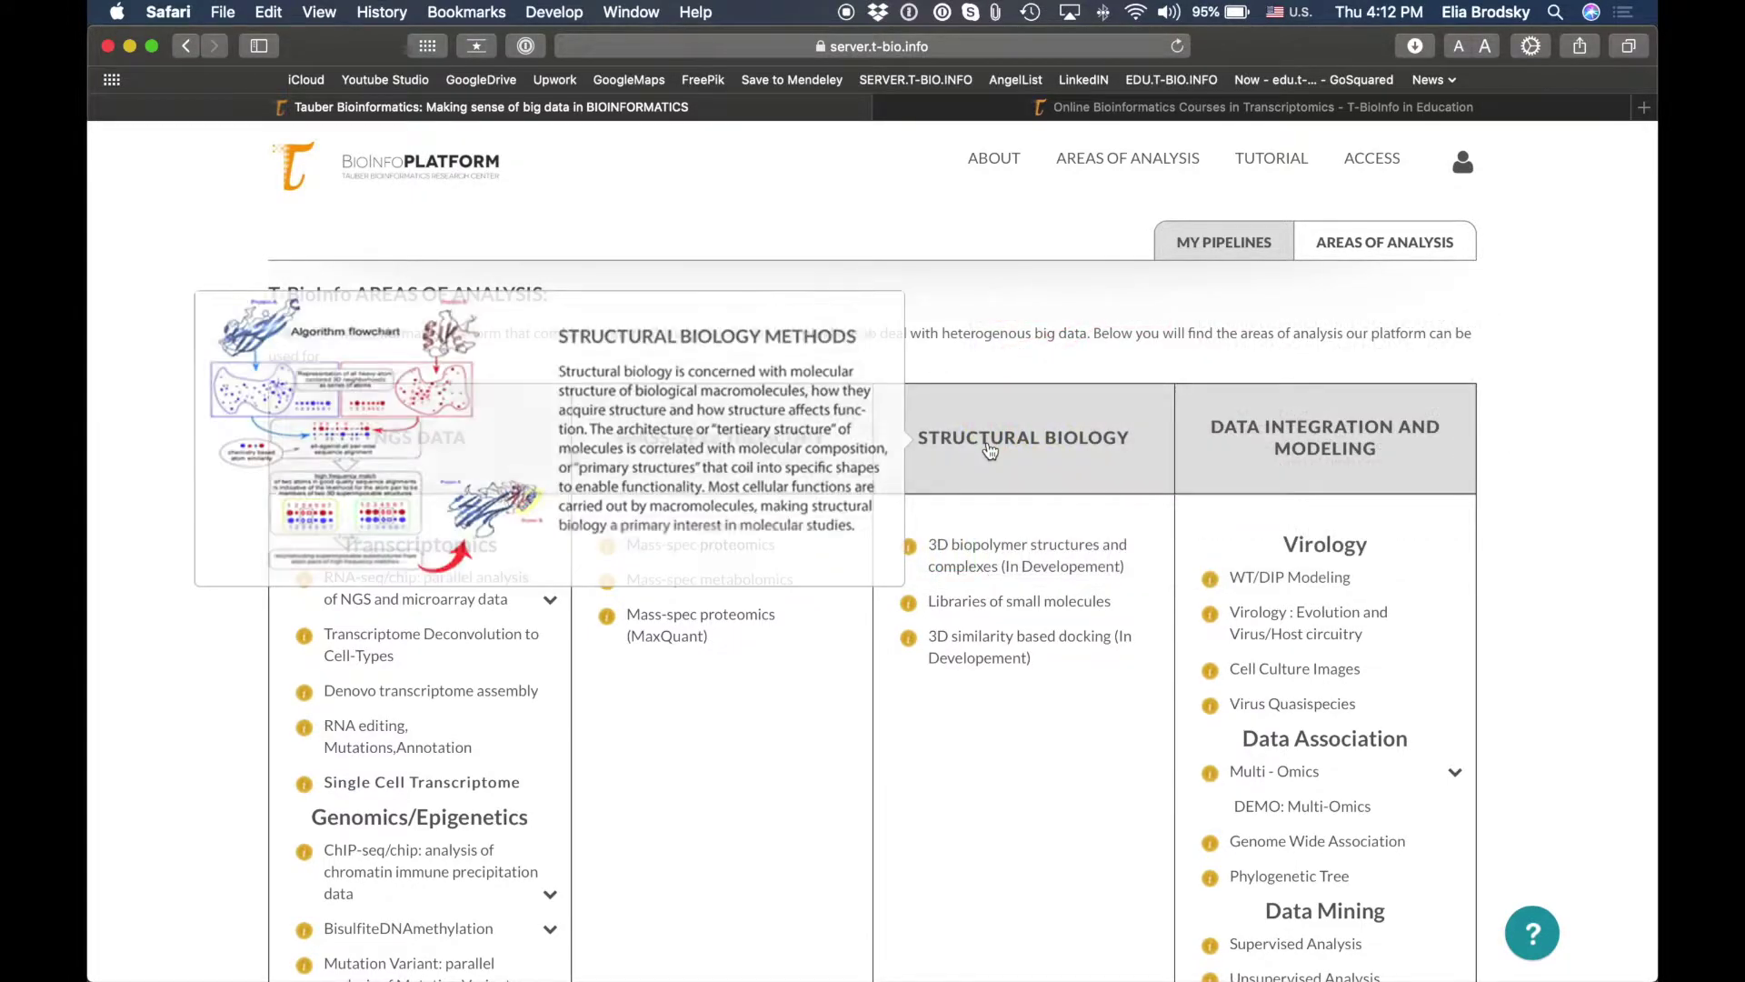
{"action": "mouse_move", "coordinate": [1323, 436]}
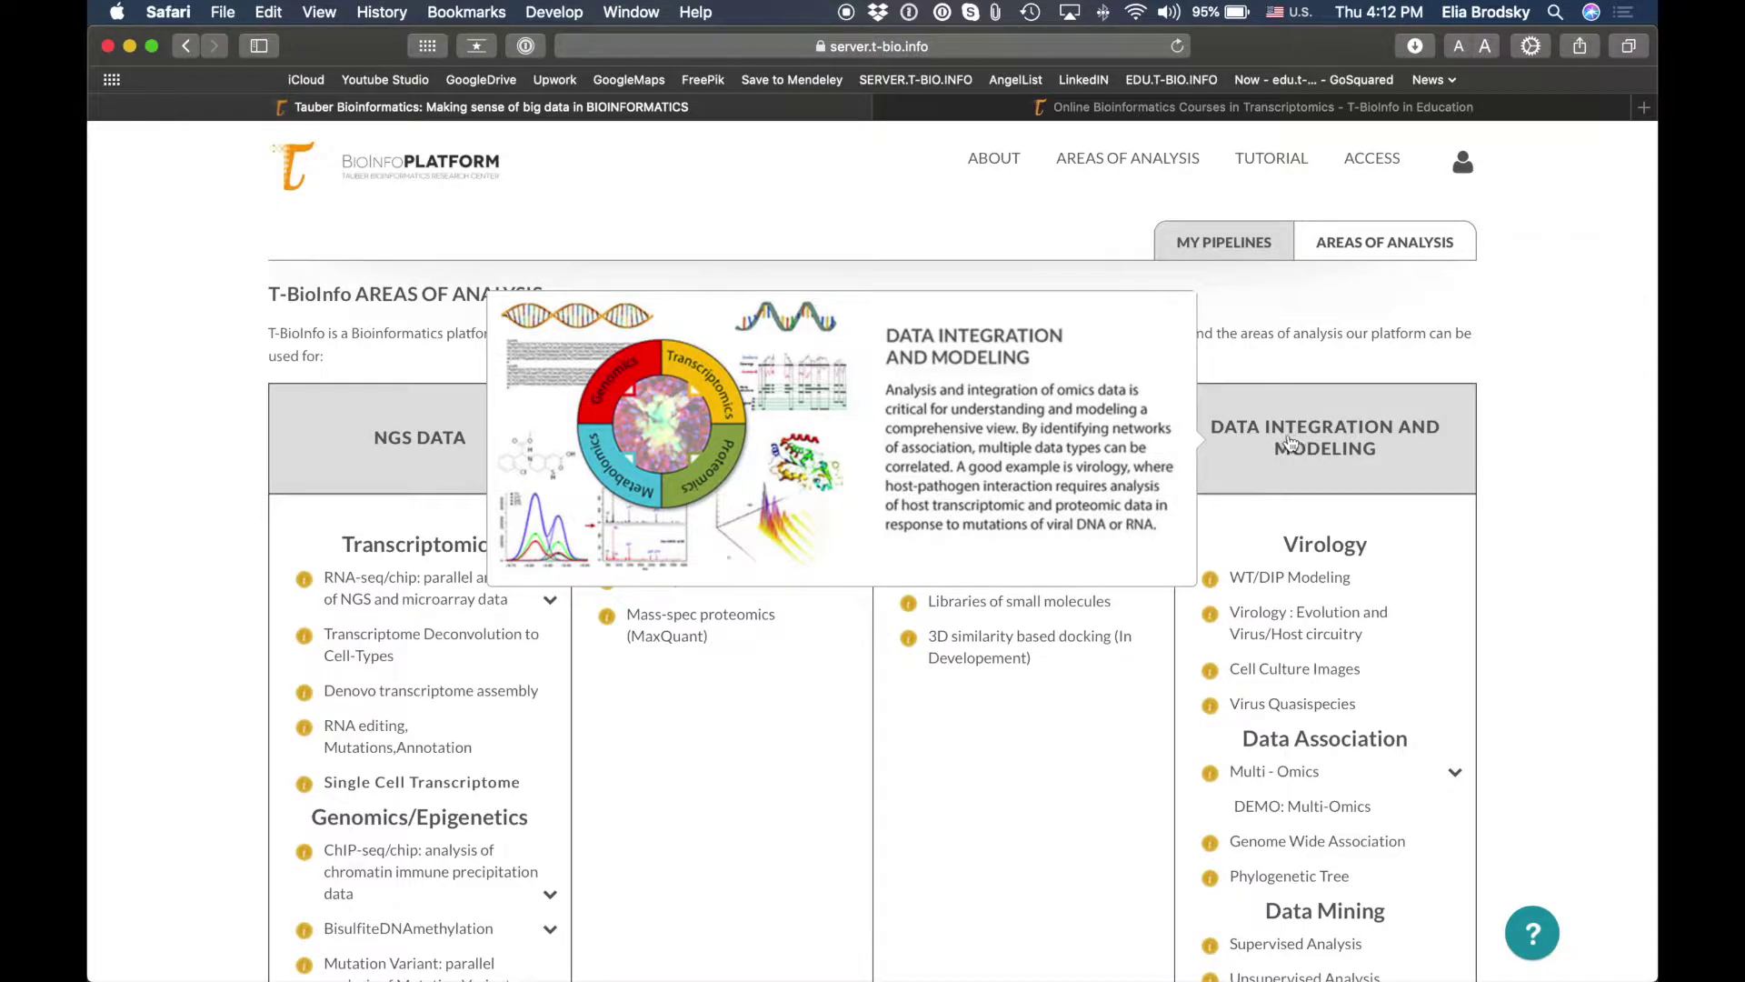
{"action": "scroll", "coordinate": [829, 654], "scroll_direction": "down", "scroll_amount": 2}
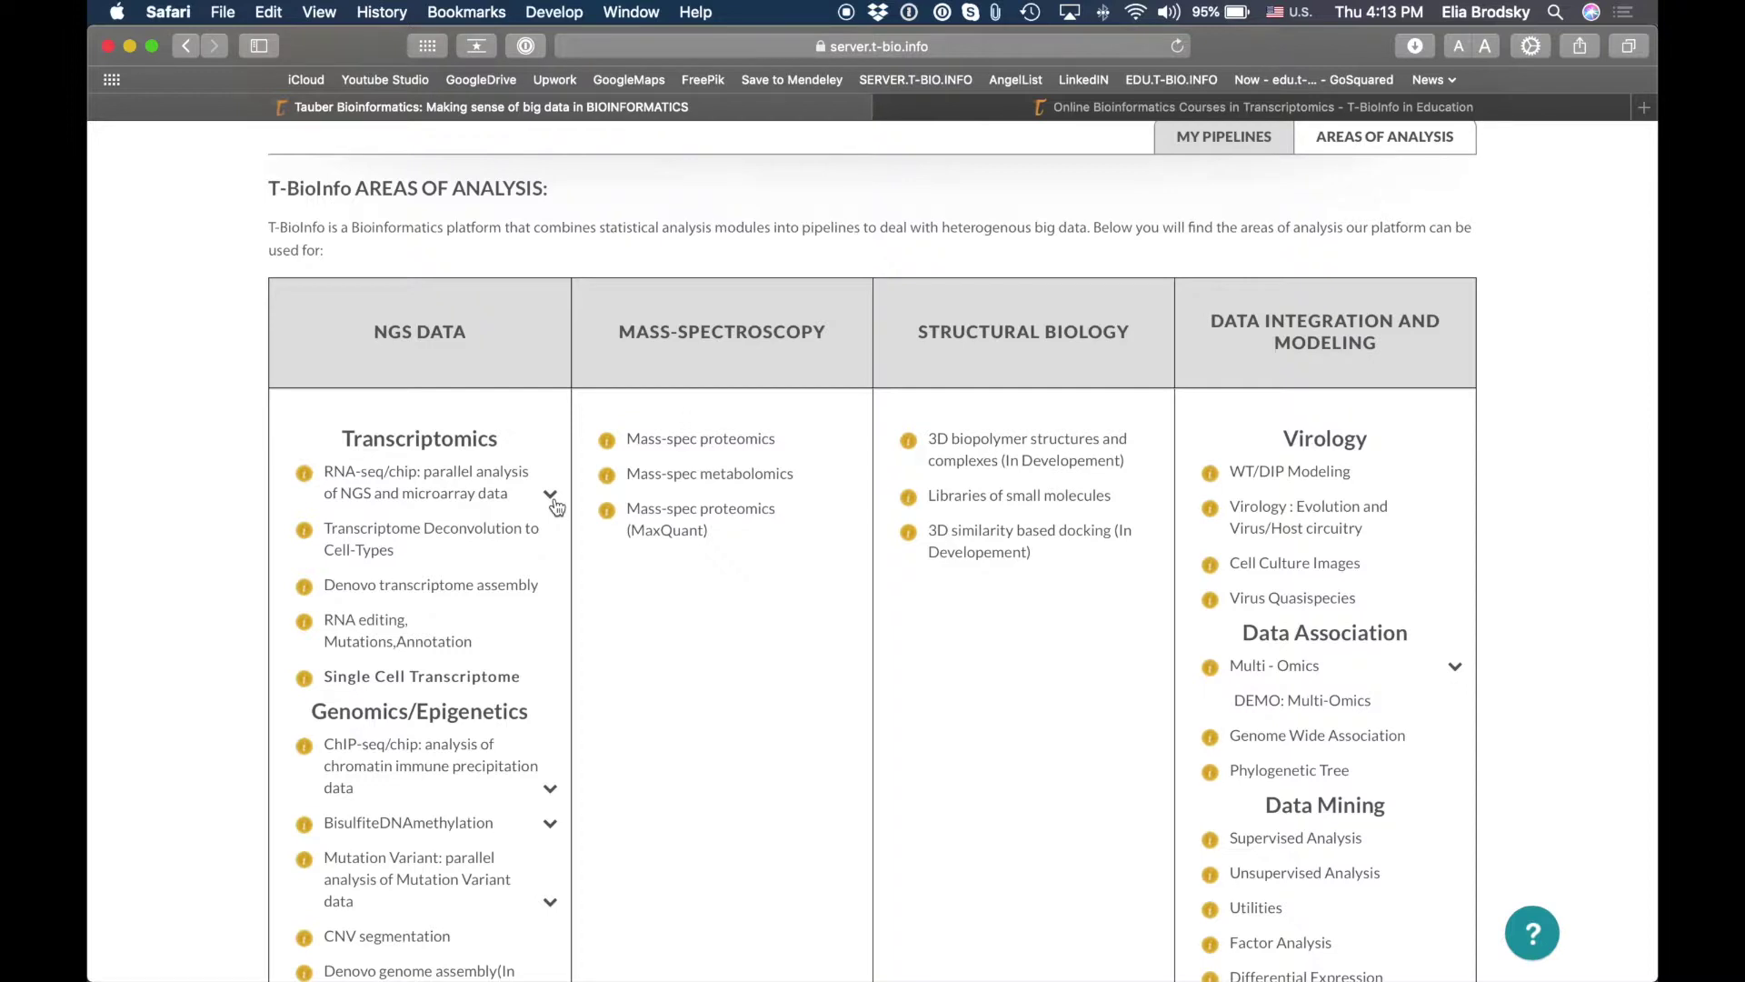
Step: Start the DEMO: RNA-seq (cell-line project) pipeline and read through its tutorial
{"action": "left_click", "coordinate": [551, 497]}
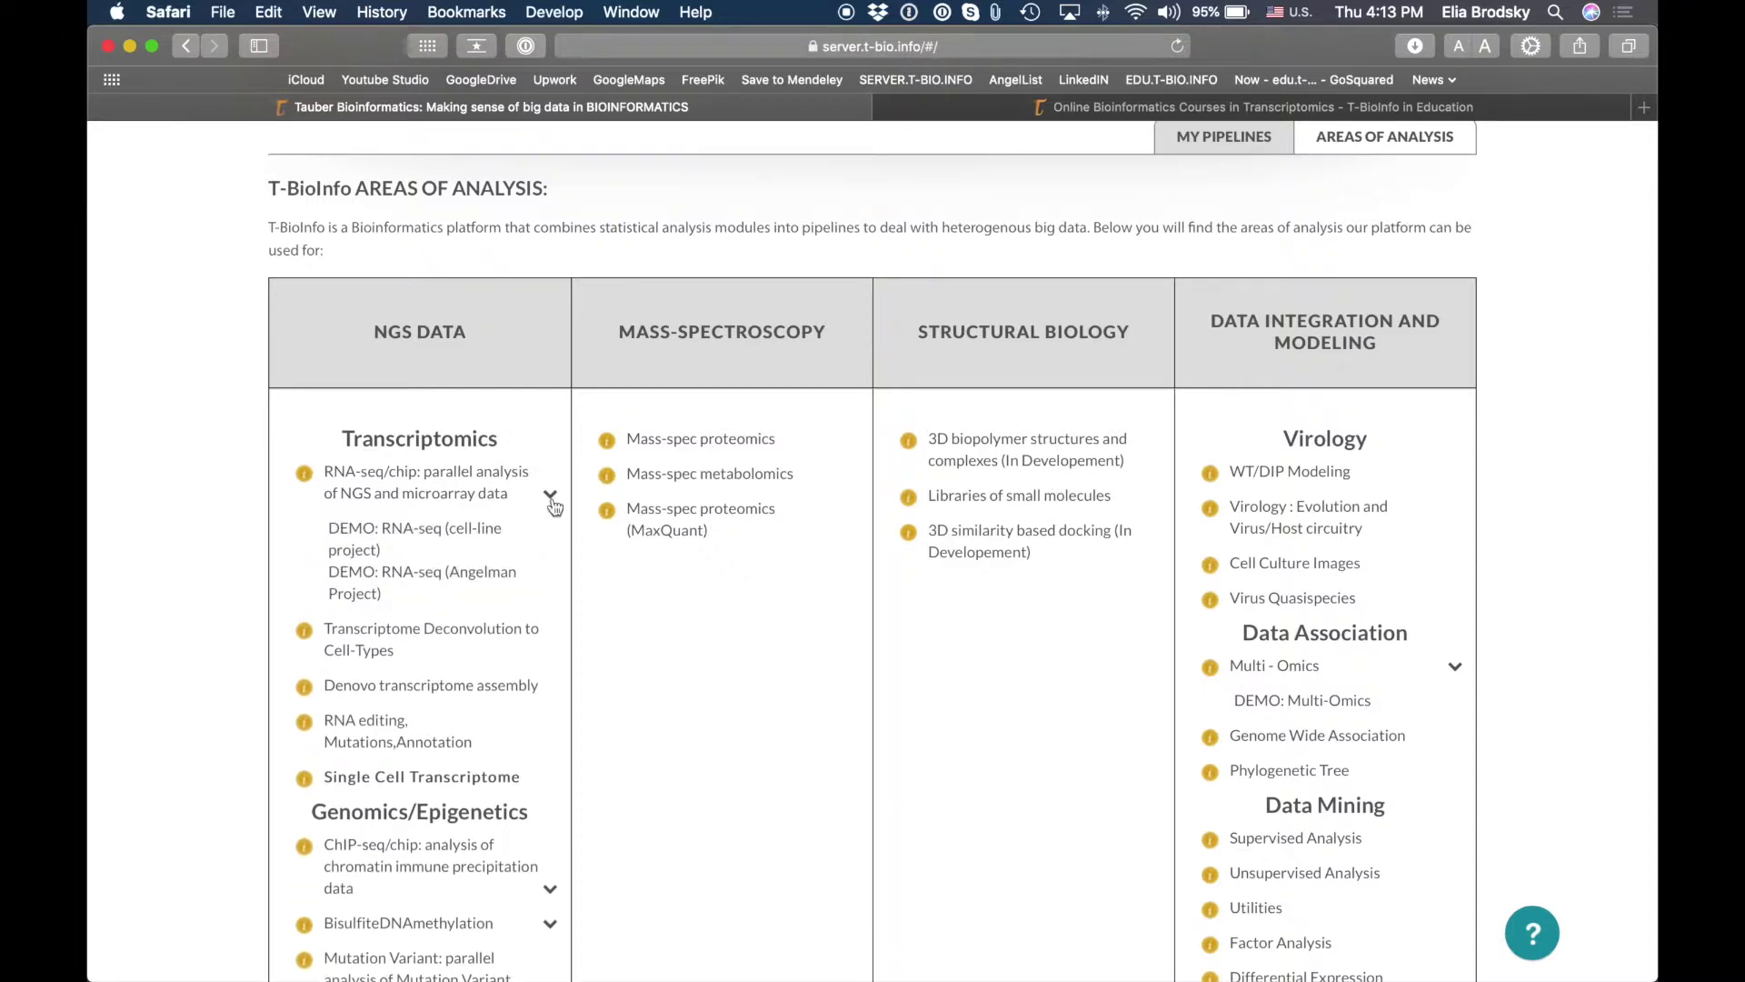
{"action": "left_click", "coordinate": [450, 536]}
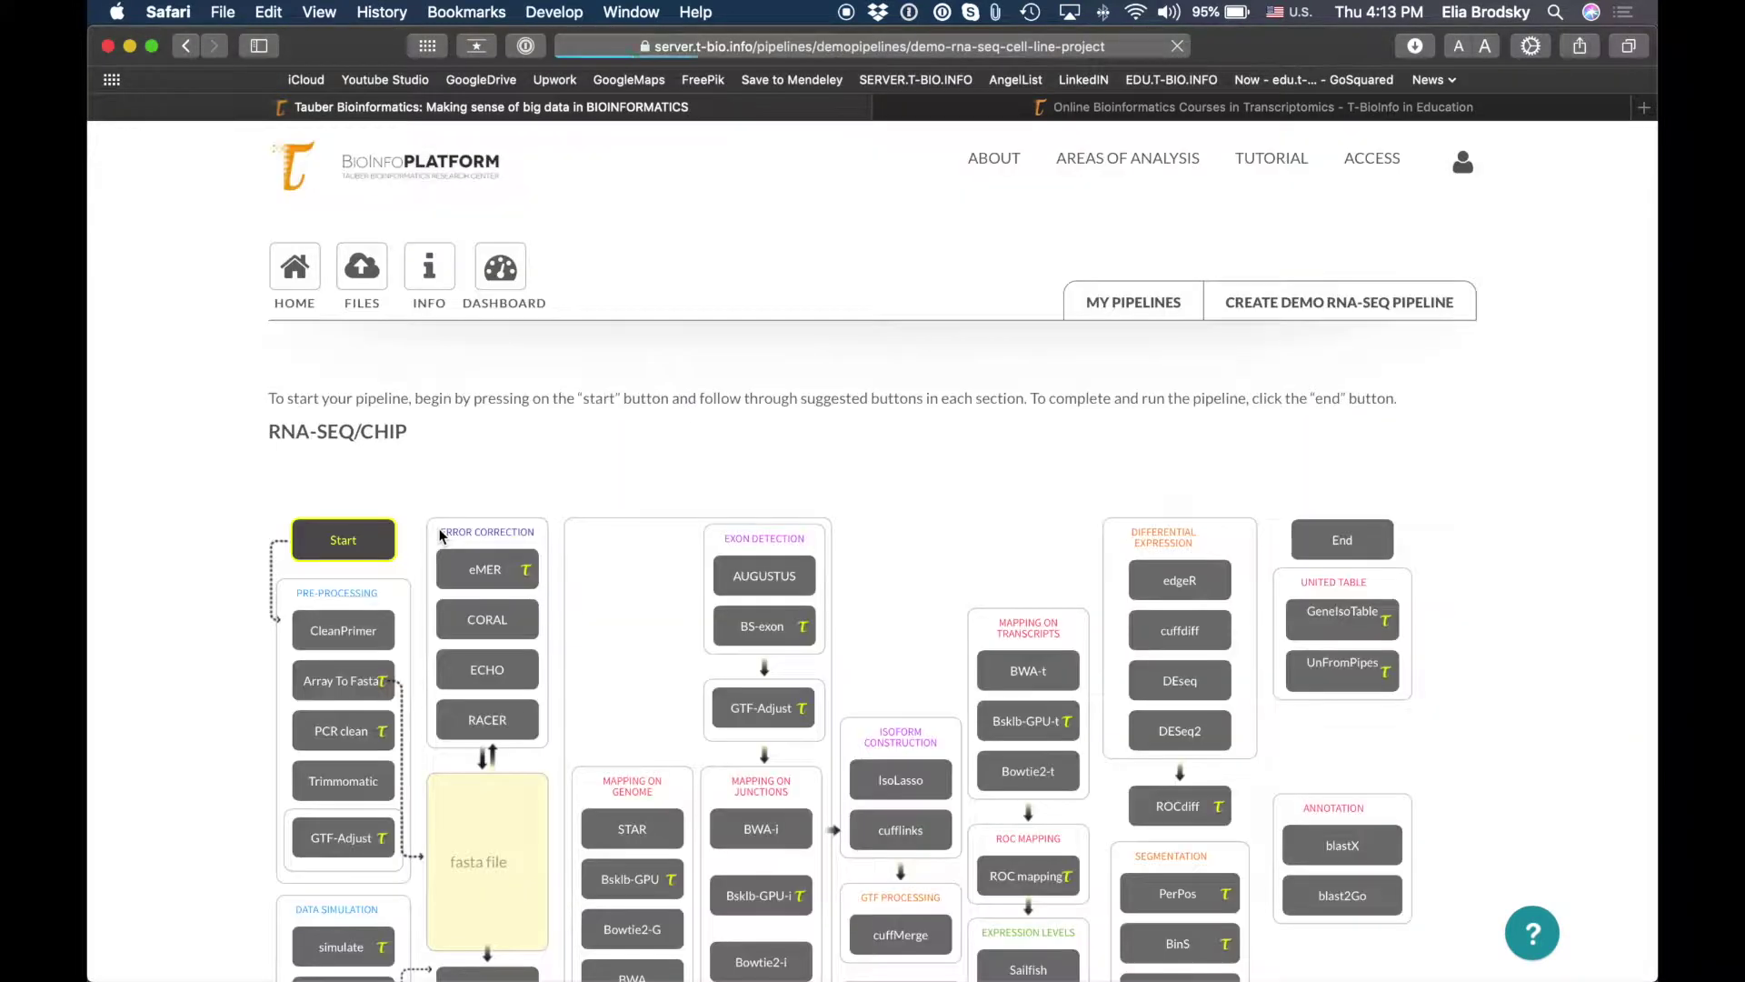
{"action": "left_click", "coordinate": [384, 548]}
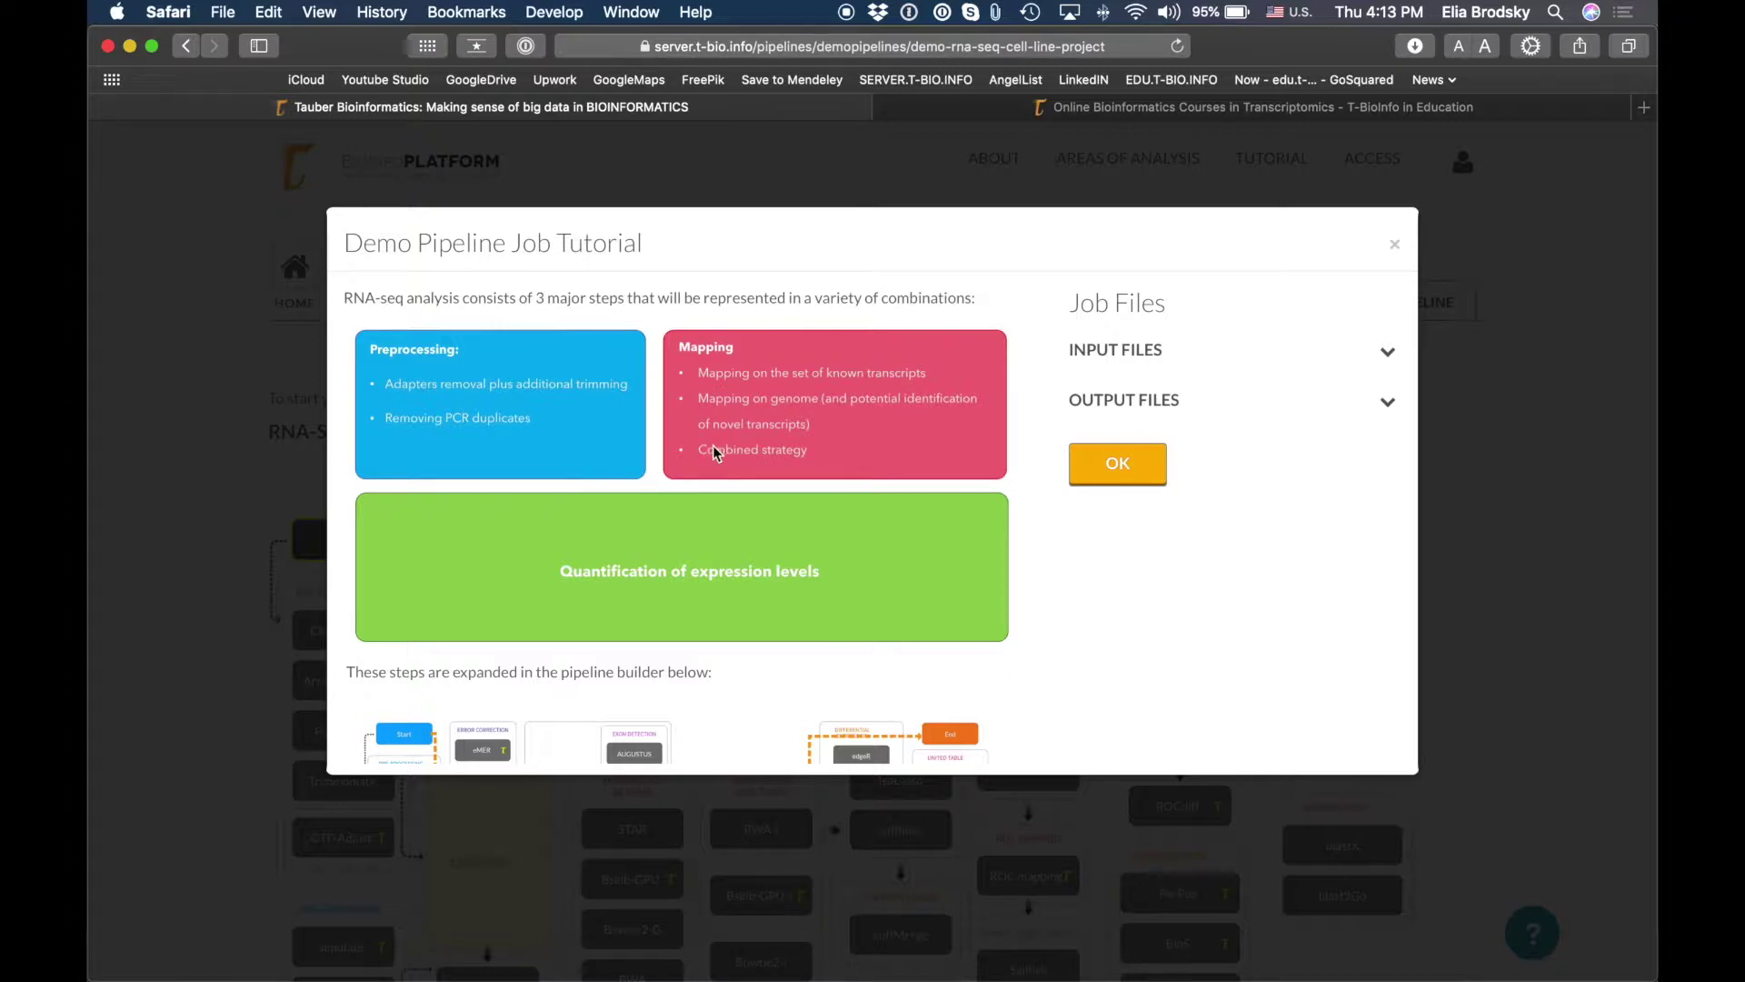
{"action": "scroll", "coordinate": [714, 542], "scroll_direction": "down", "scroll_amount": 3}
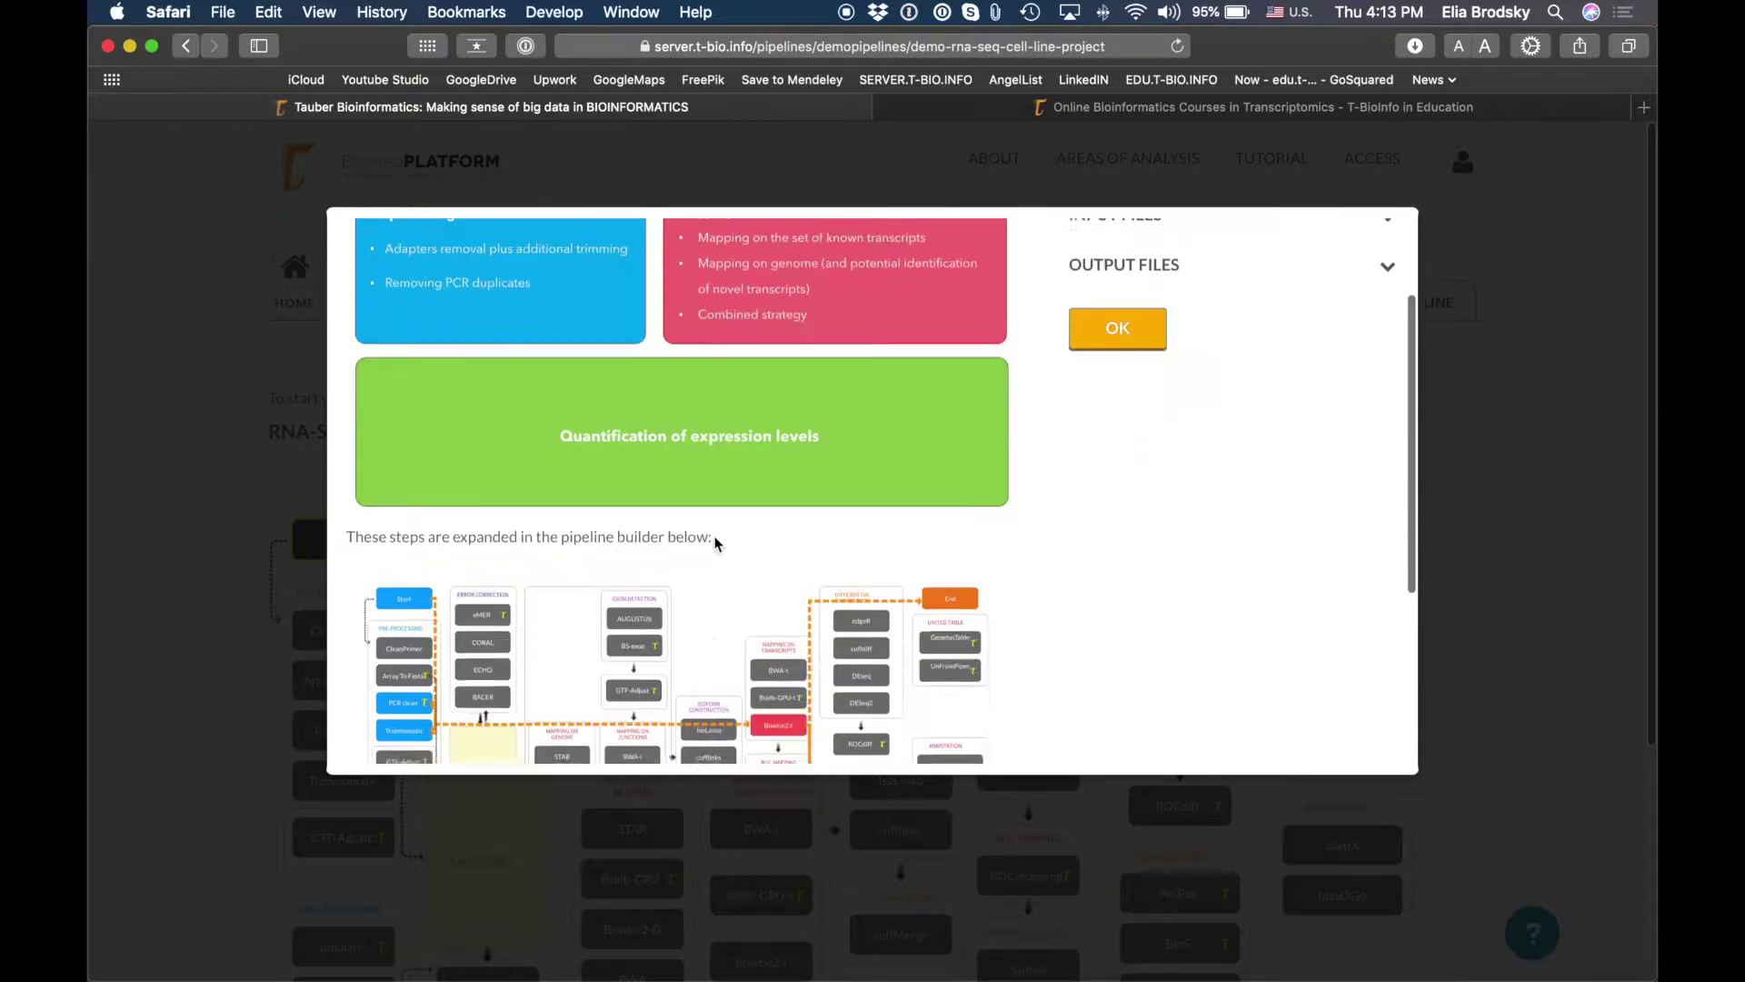
{"action": "scroll", "coordinate": [714, 543], "scroll_direction": "down", "scroll_amount": 3}
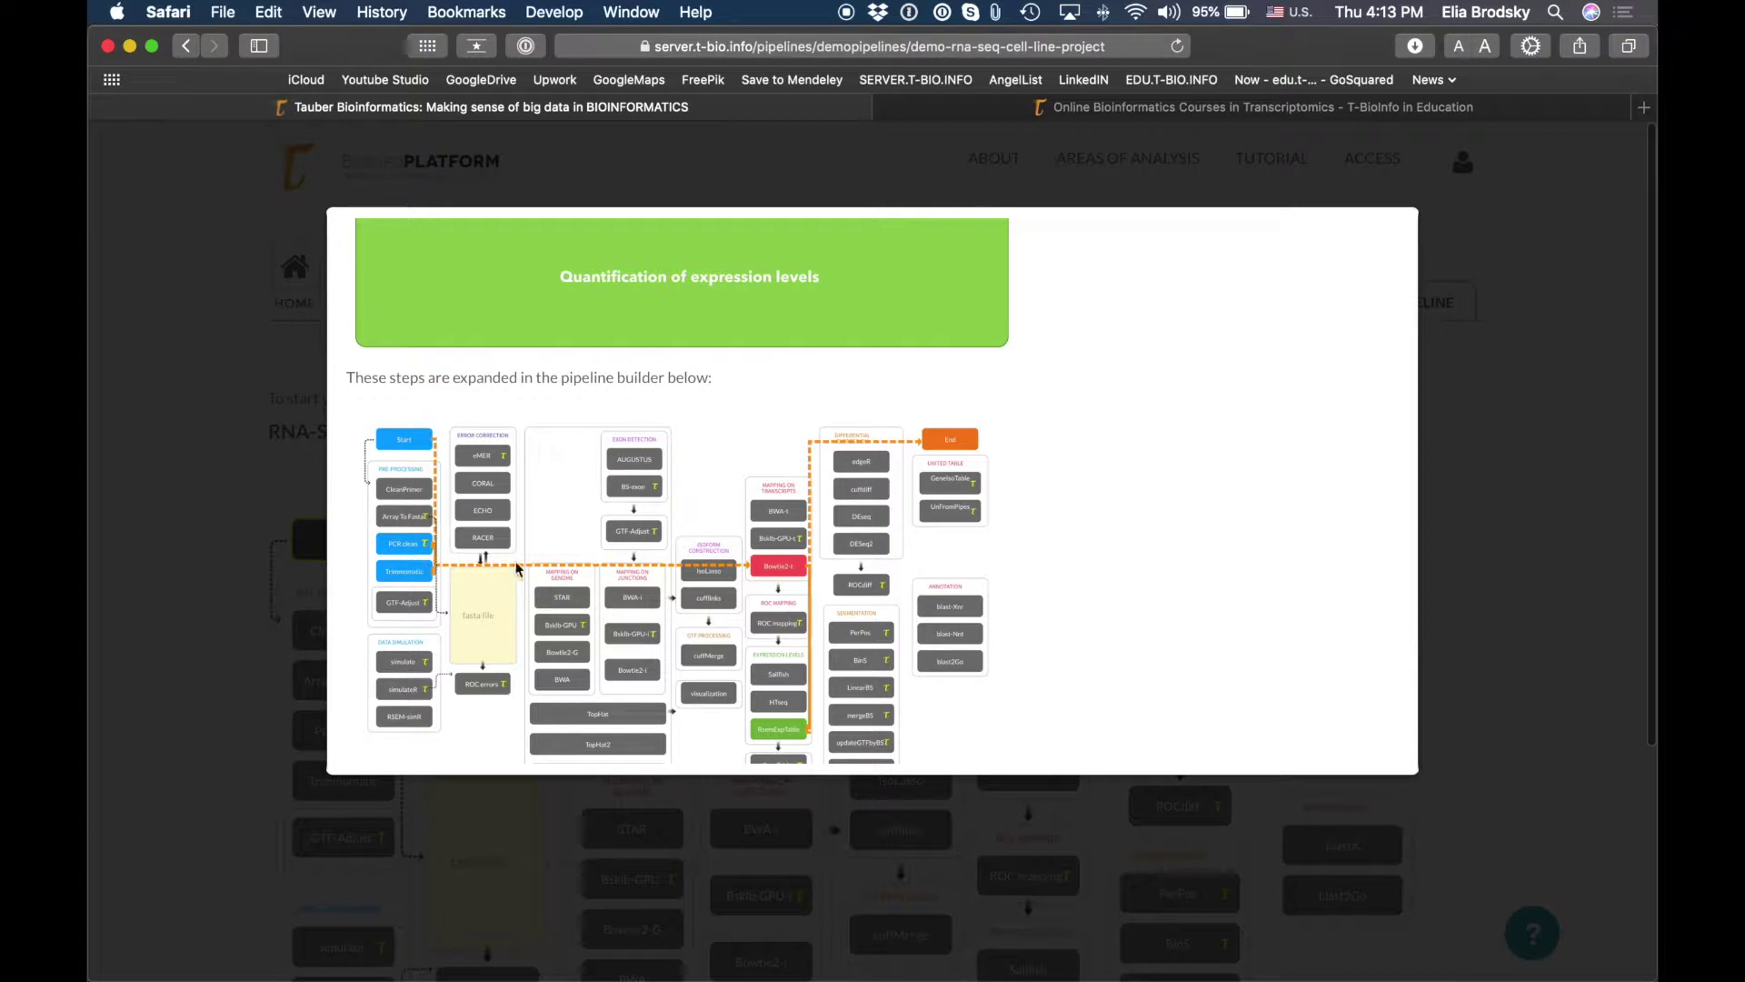
{"action": "scroll", "coordinate": [900, 511], "scroll_direction": "up", "scroll_amount": 2}
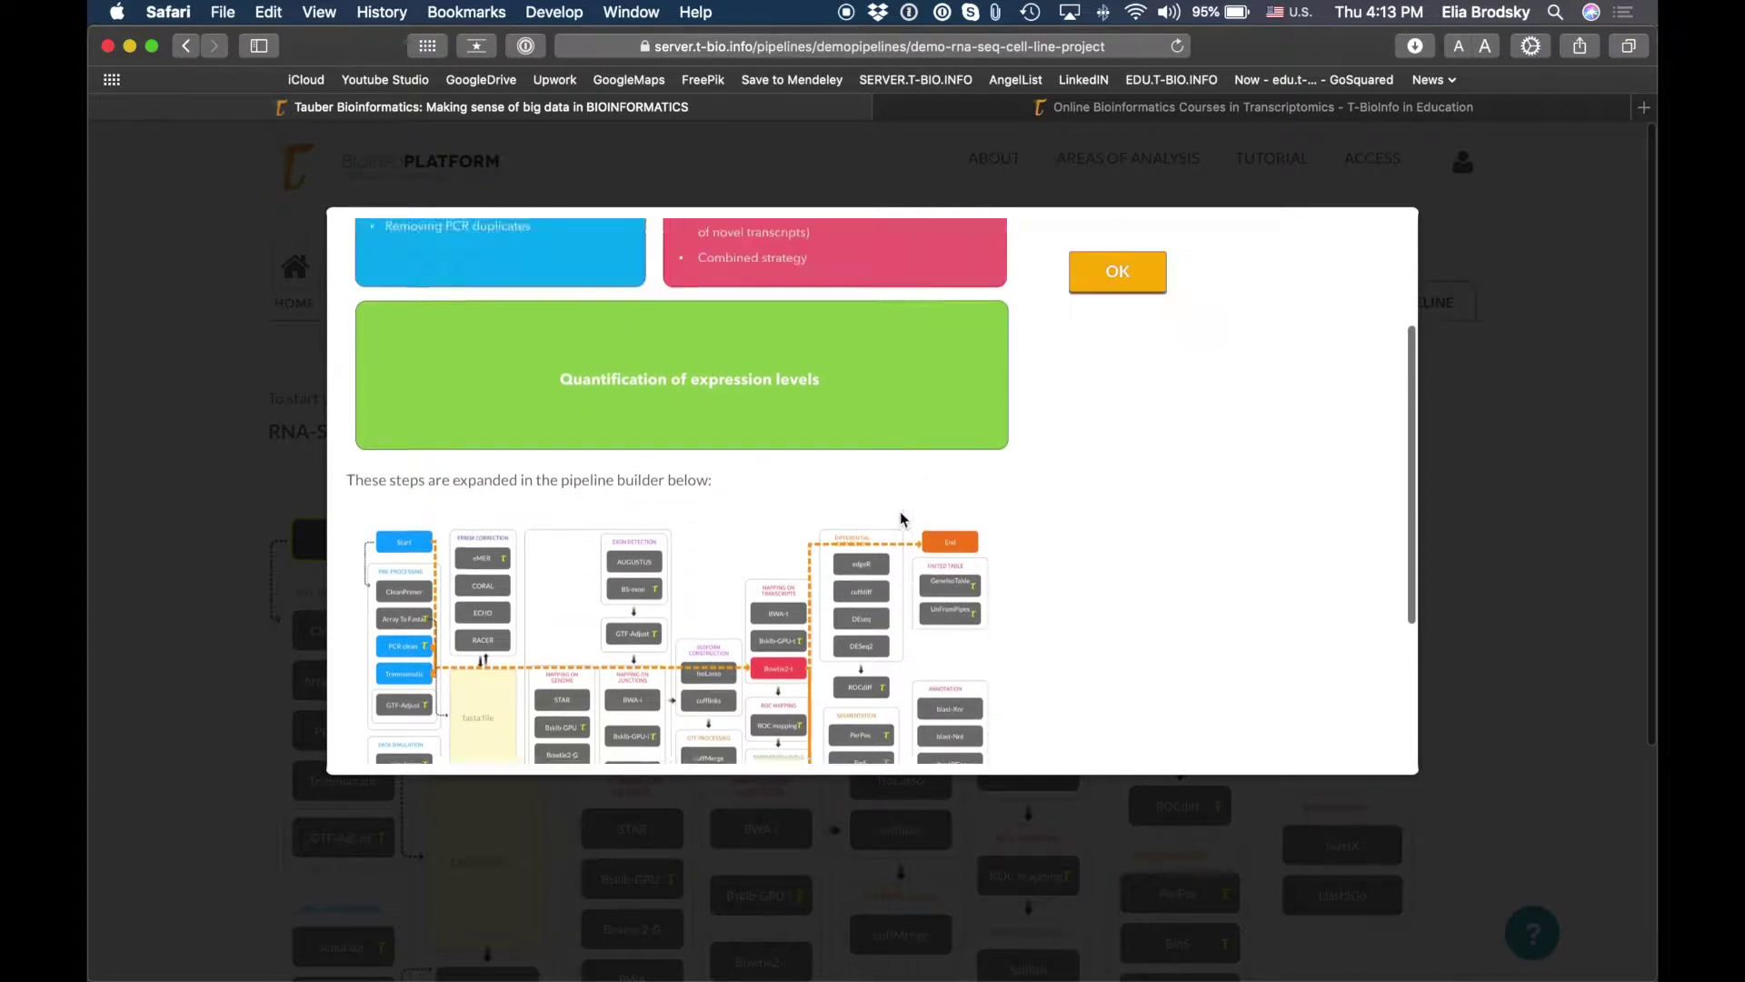
{"action": "scroll", "coordinate": [899, 511], "scroll_direction": "up", "scroll_amount": 3}
Step: Add Trimmomatic trimming and PCR clean as the first pipeline steps
{"action": "left_click", "coordinate": [1115, 477]}
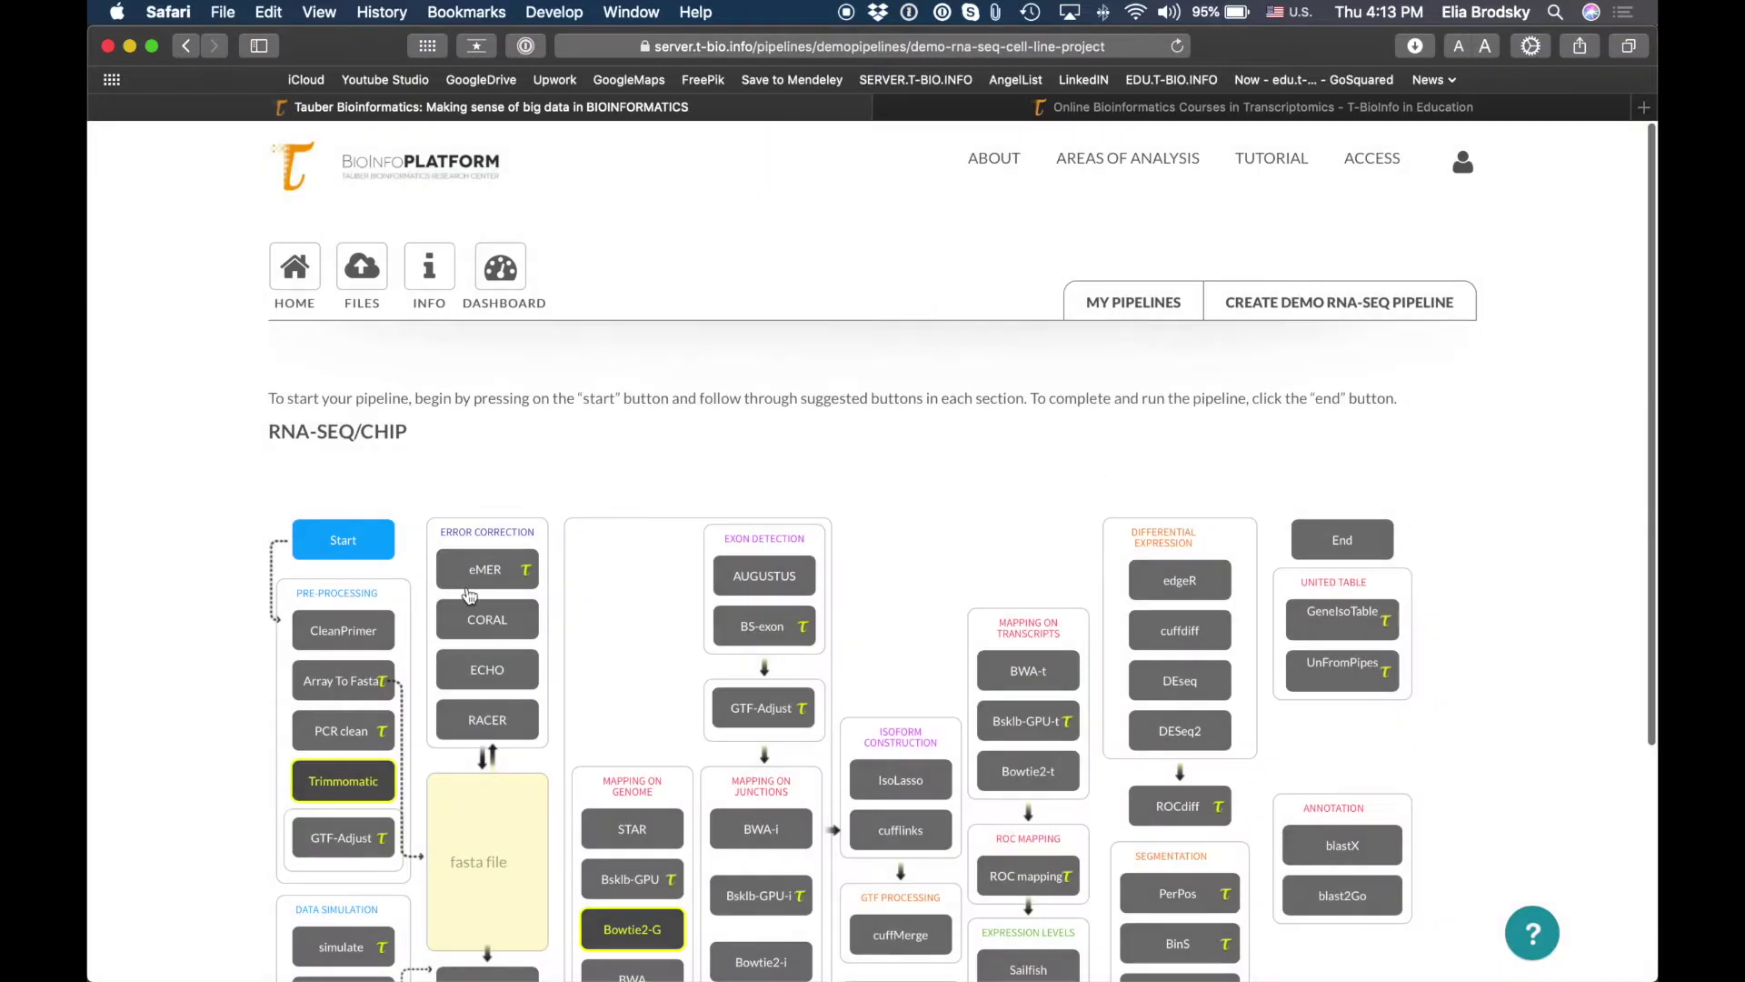
{"action": "scroll", "coordinate": [469, 598], "scroll_direction": "down", "scroll_amount": 4}
{"action": "left_click", "coordinate": [375, 602]}
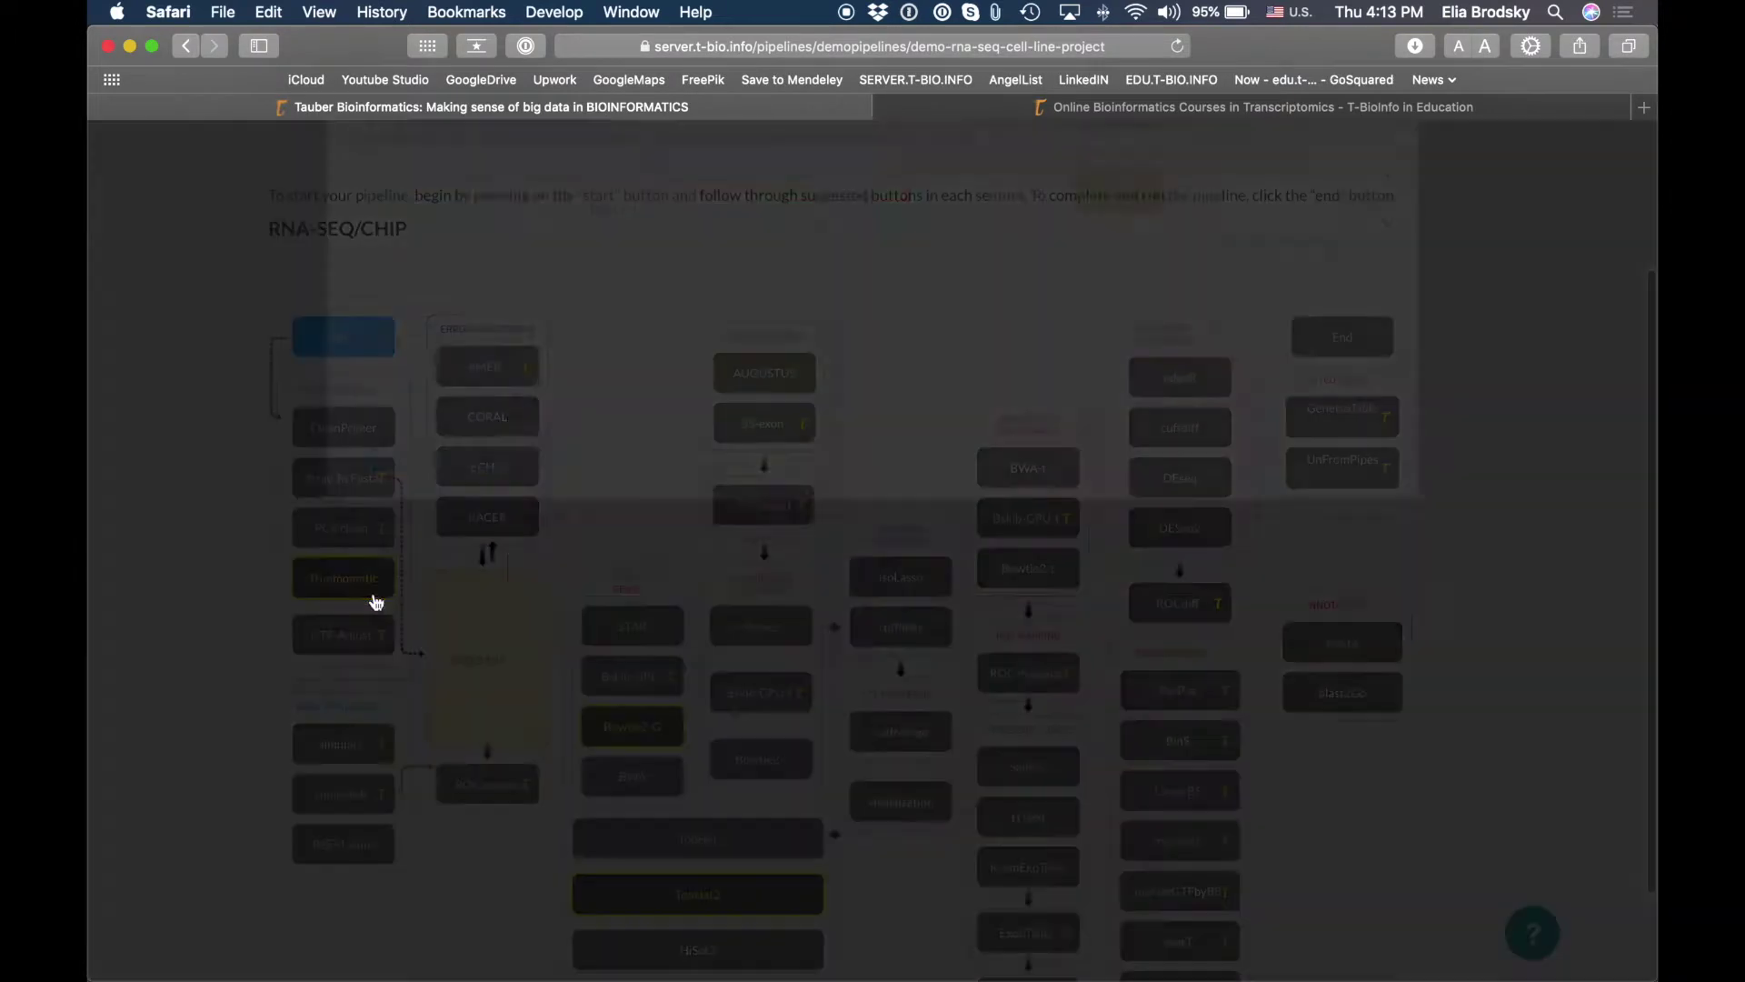
{"action": "left_click", "coordinate": [1108, 480]}
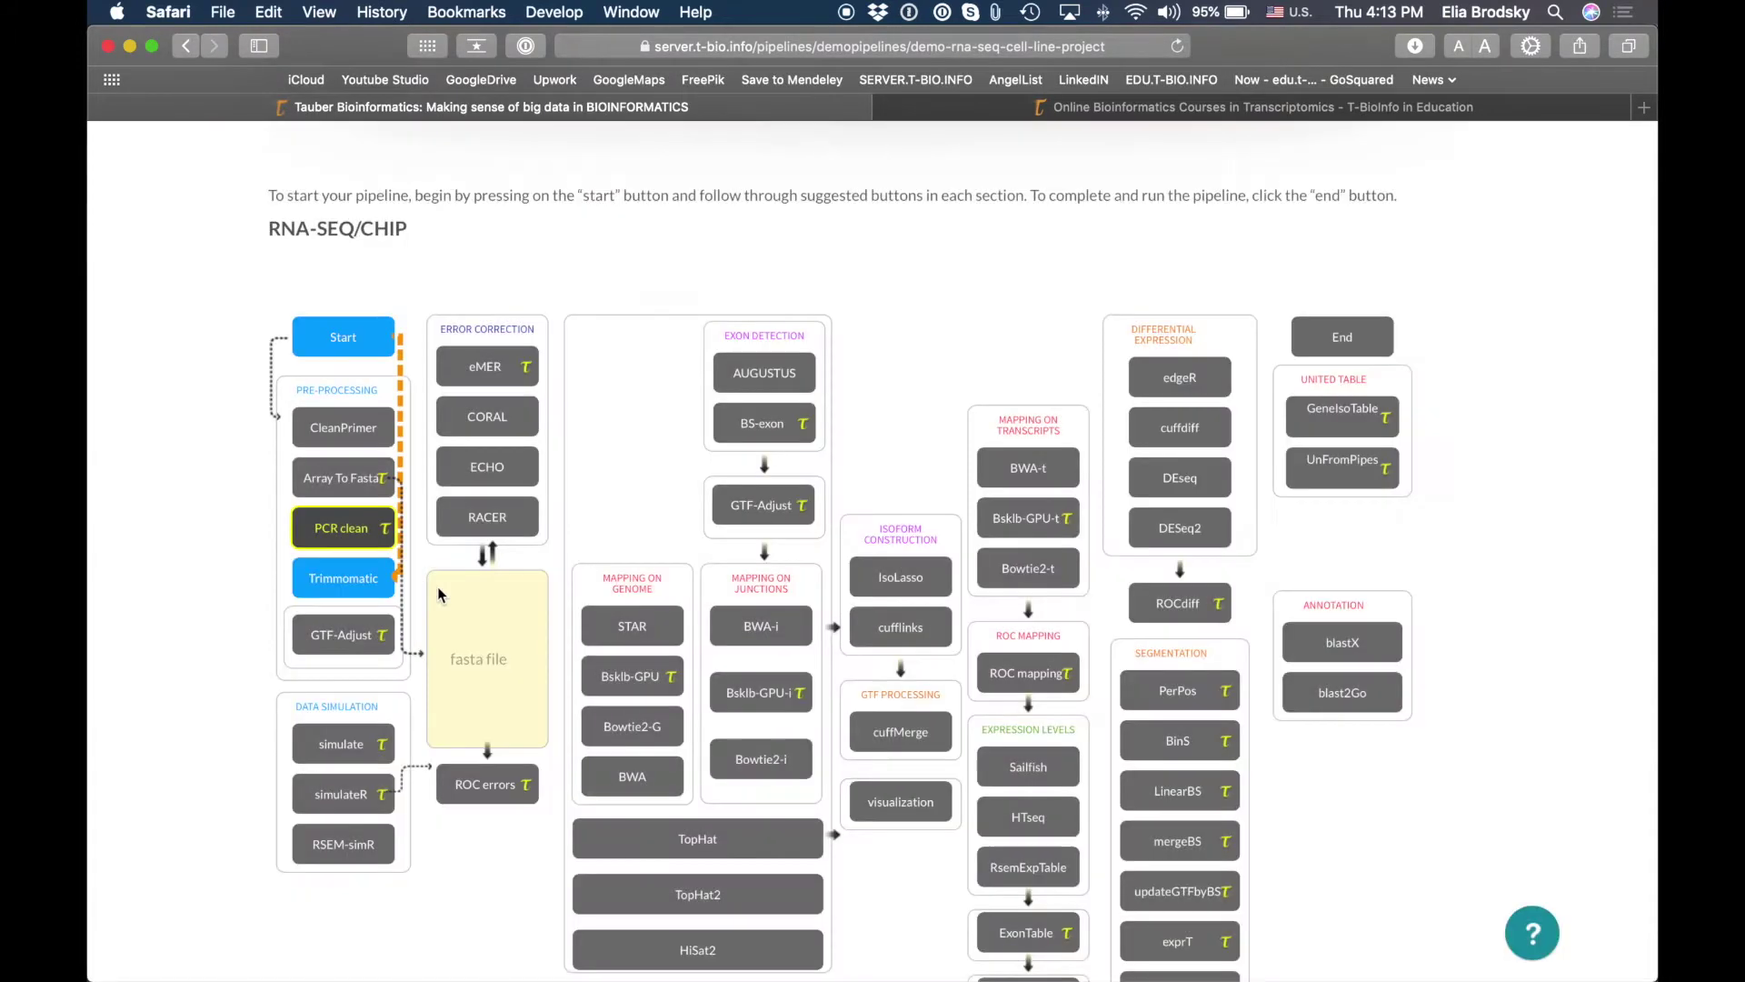
{"action": "left_click", "coordinate": [376, 536]}
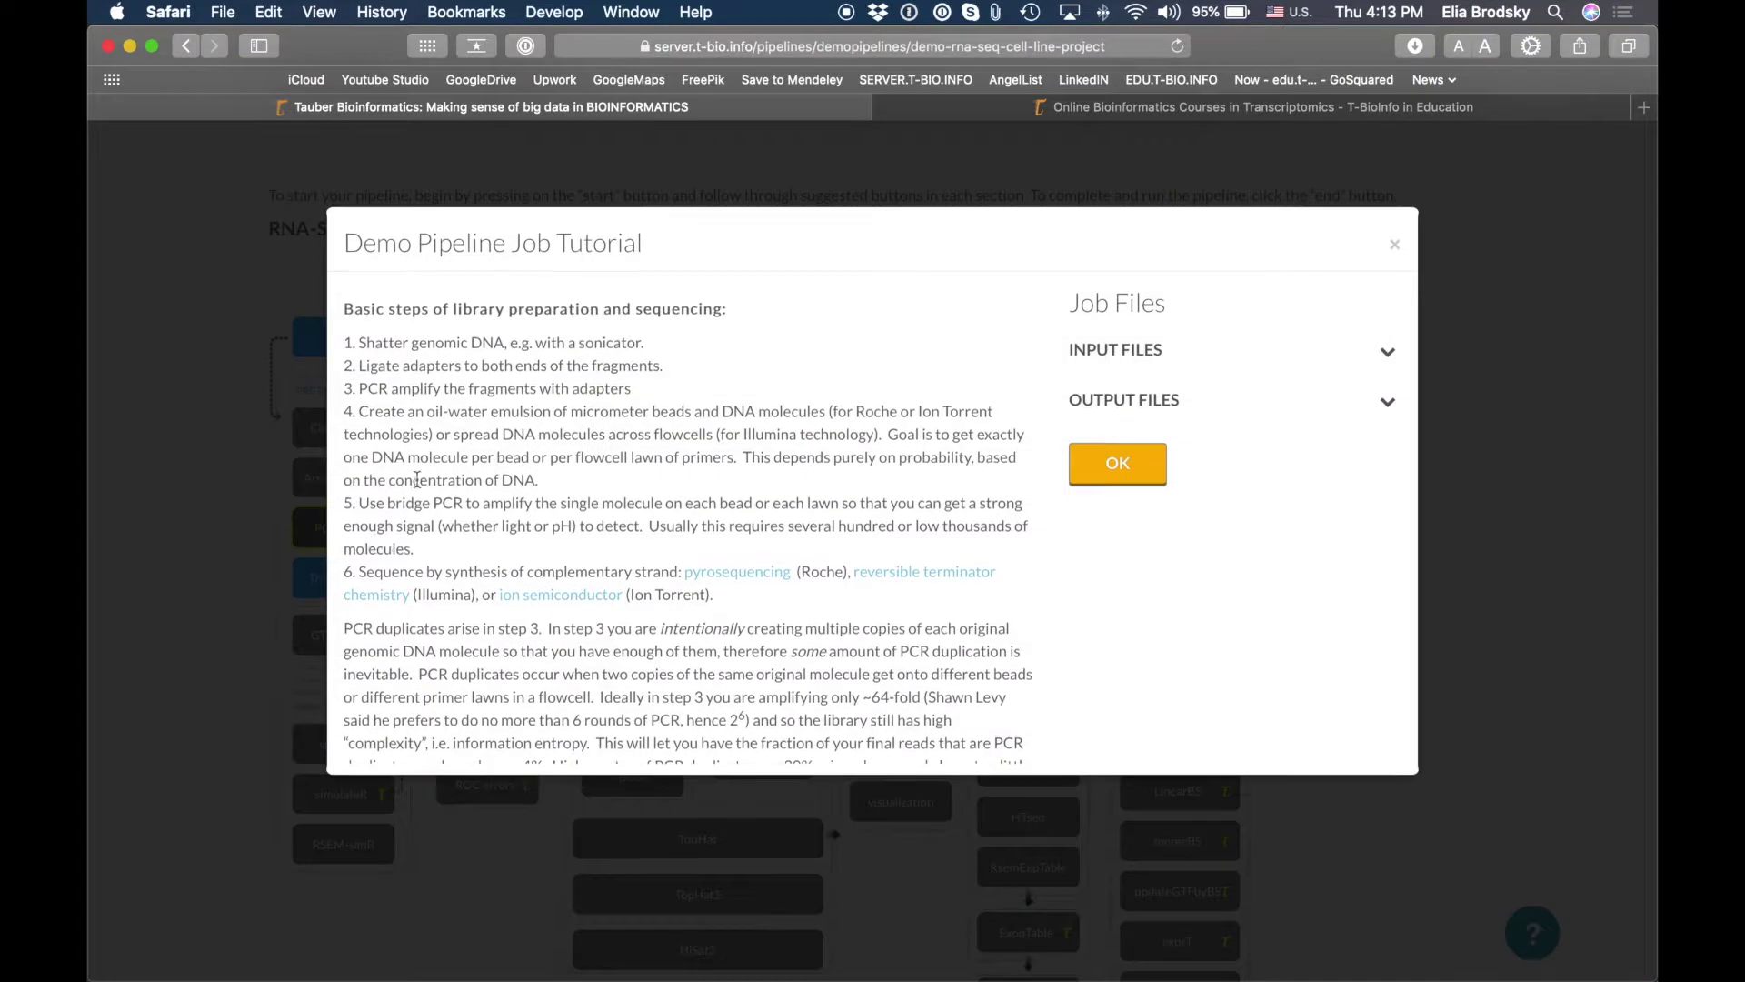
{"action": "left_click", "coordinate": [1109, 482]}
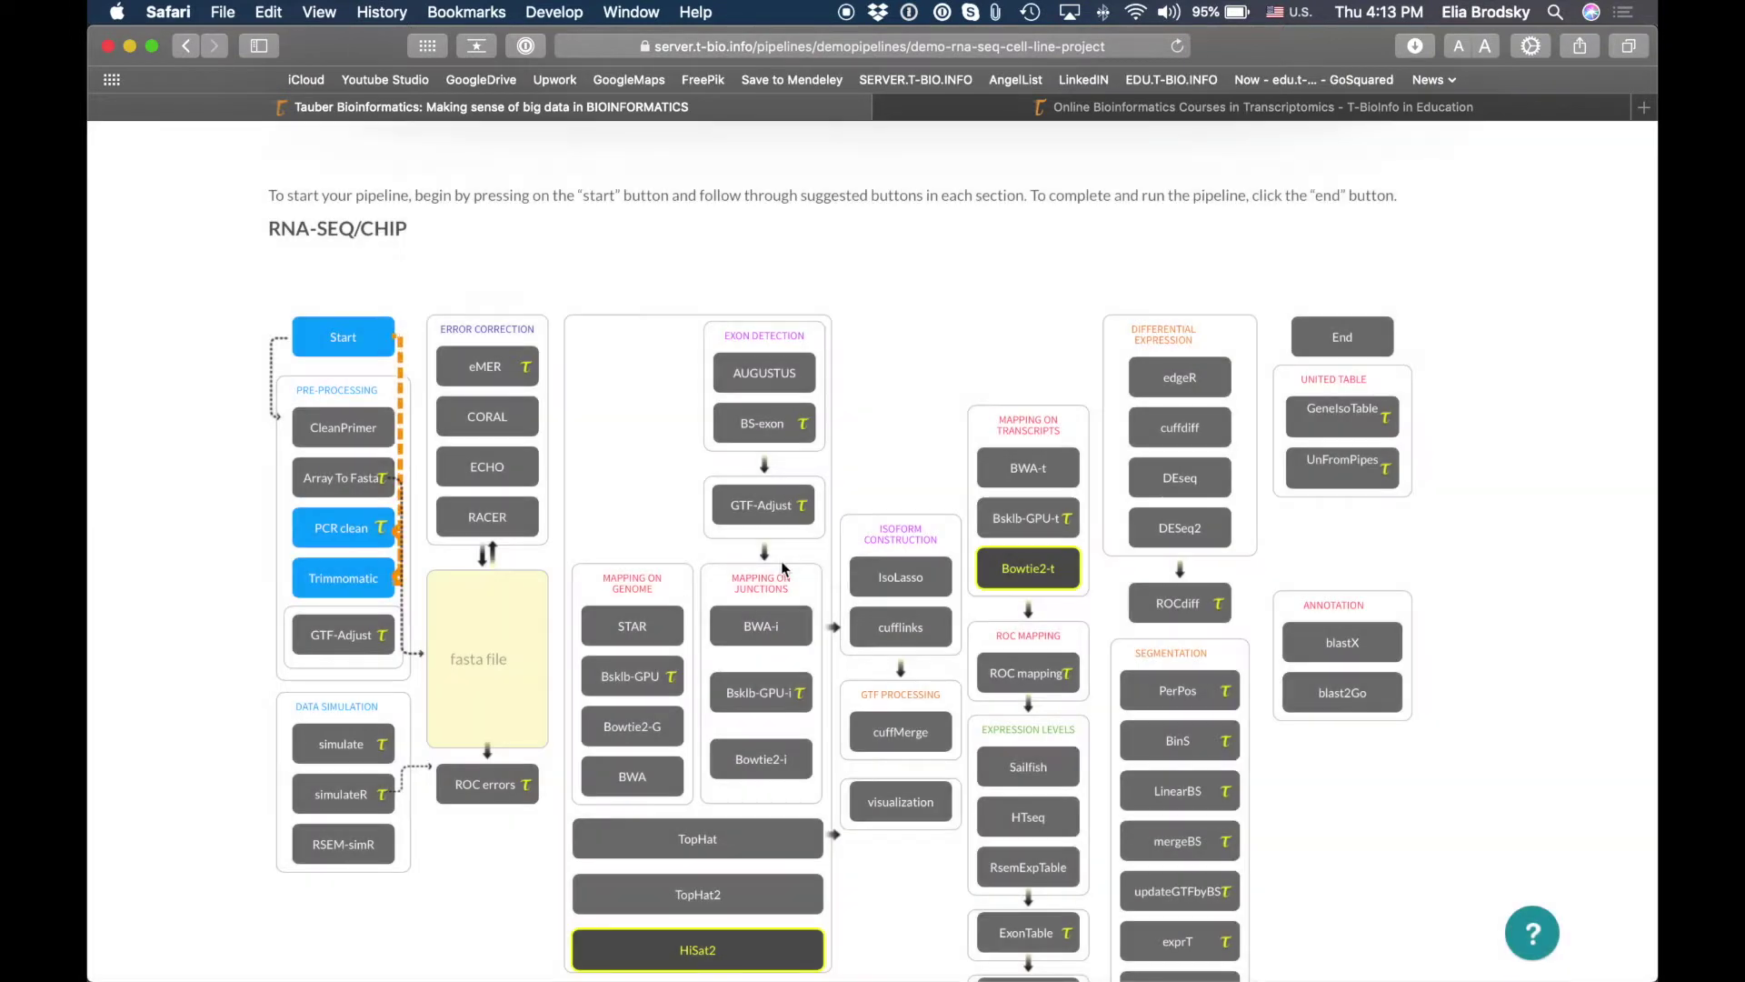
Step: Add HiSat2 genome mapping followed by cufflinks isoform construction
{"action": "left_click", "coordinate": [754, 952]}
{"action": "scroll", "coordinate": [667, 512], "scroll_direction": "down", "scroll_amount": 2}
{"action": "scroll", "coordinate": [666, 512], "scroll_direction": "down", "scroll_amount": 2}
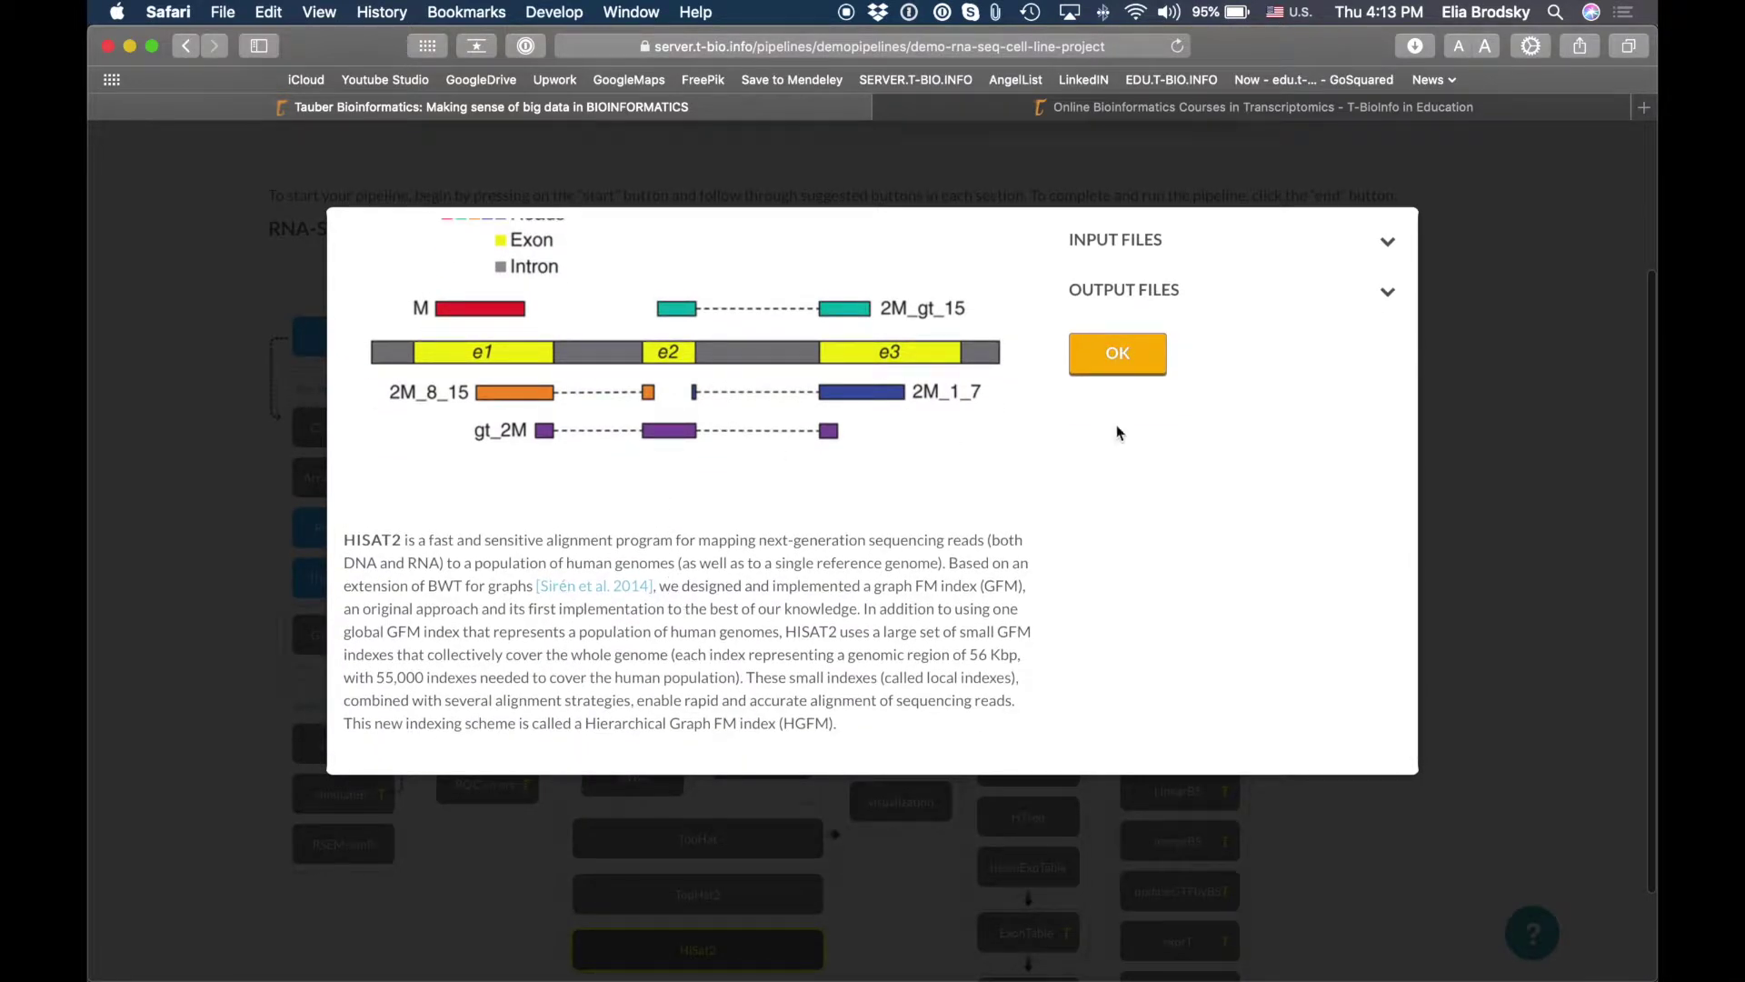
{"action": "left_click", "coordinate": [1152, 341]}
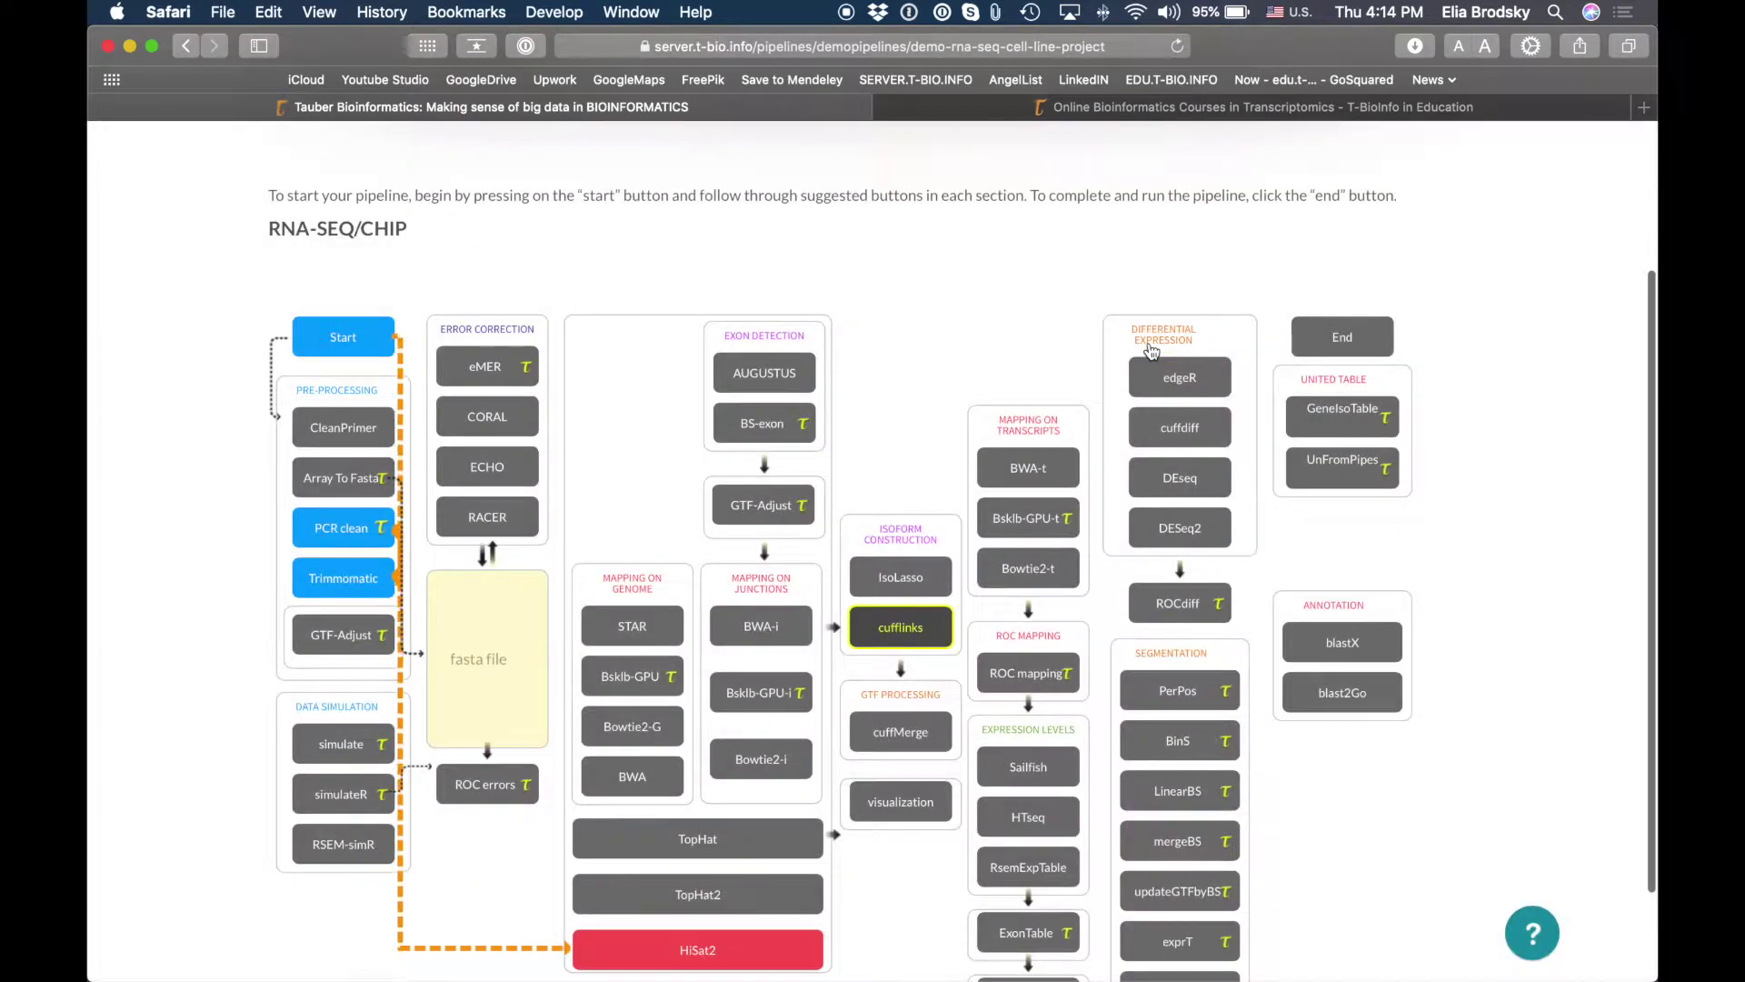
{"action": "left_click", "coordinate": [936, 618]}
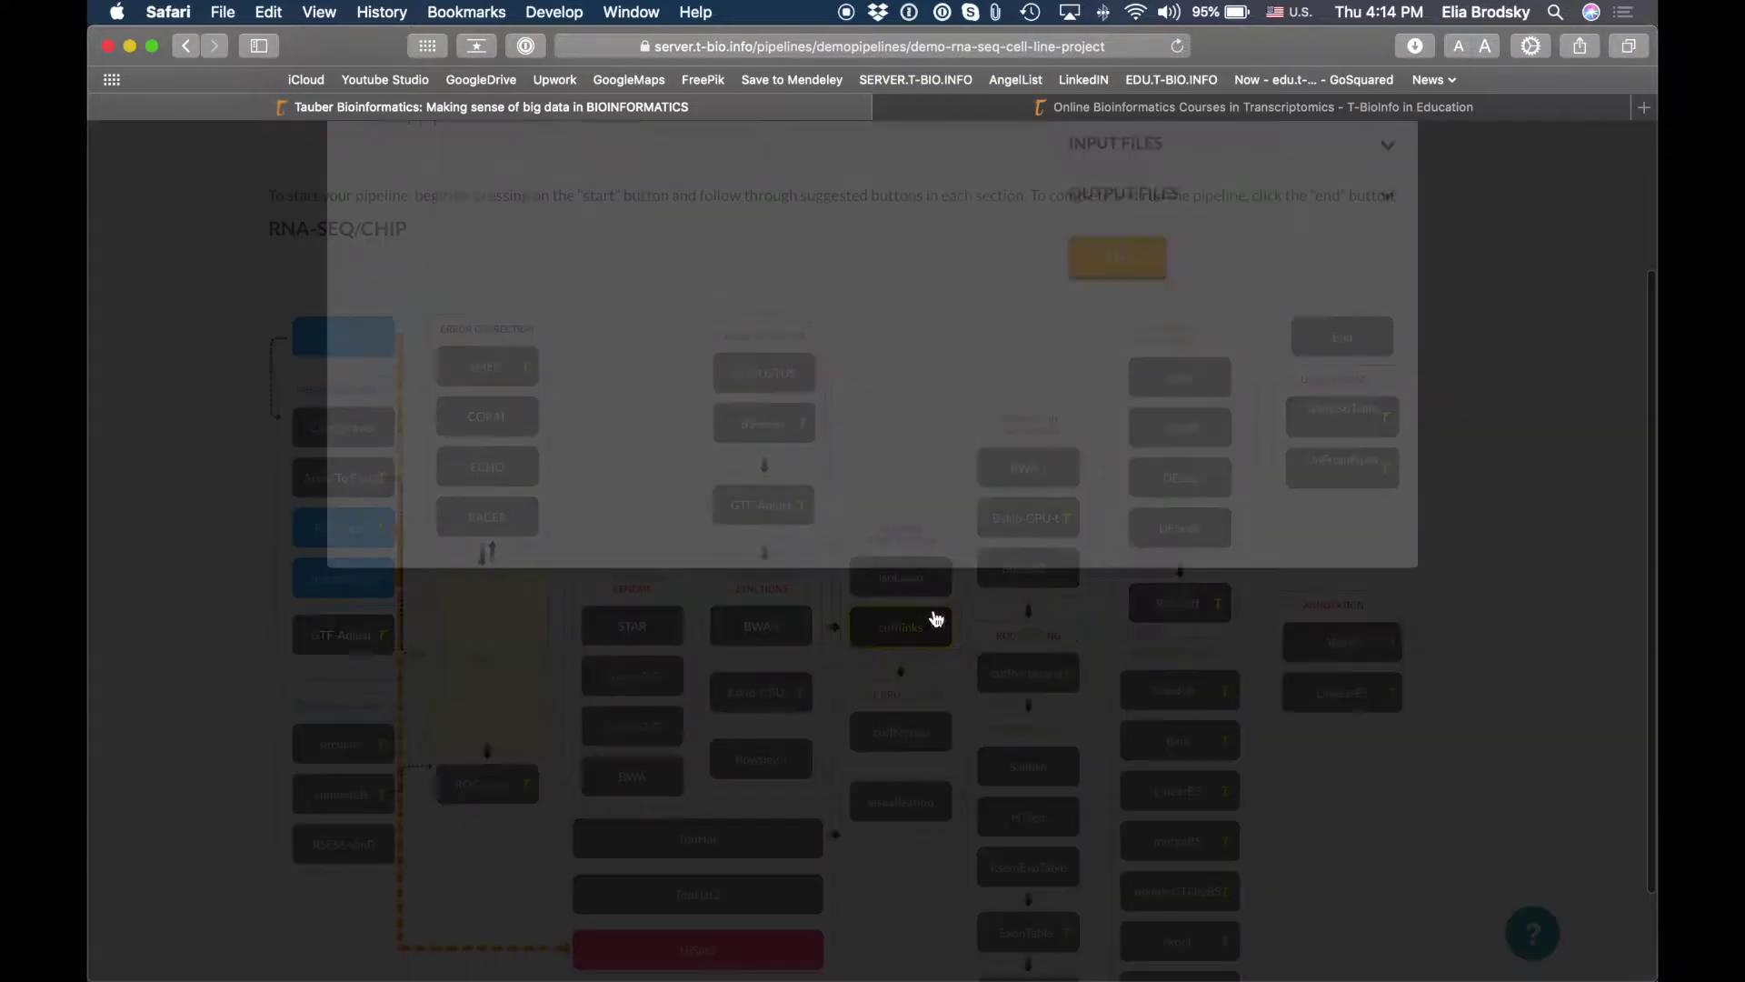
{"action": "left_click", "coordinate": [1116, 460]}
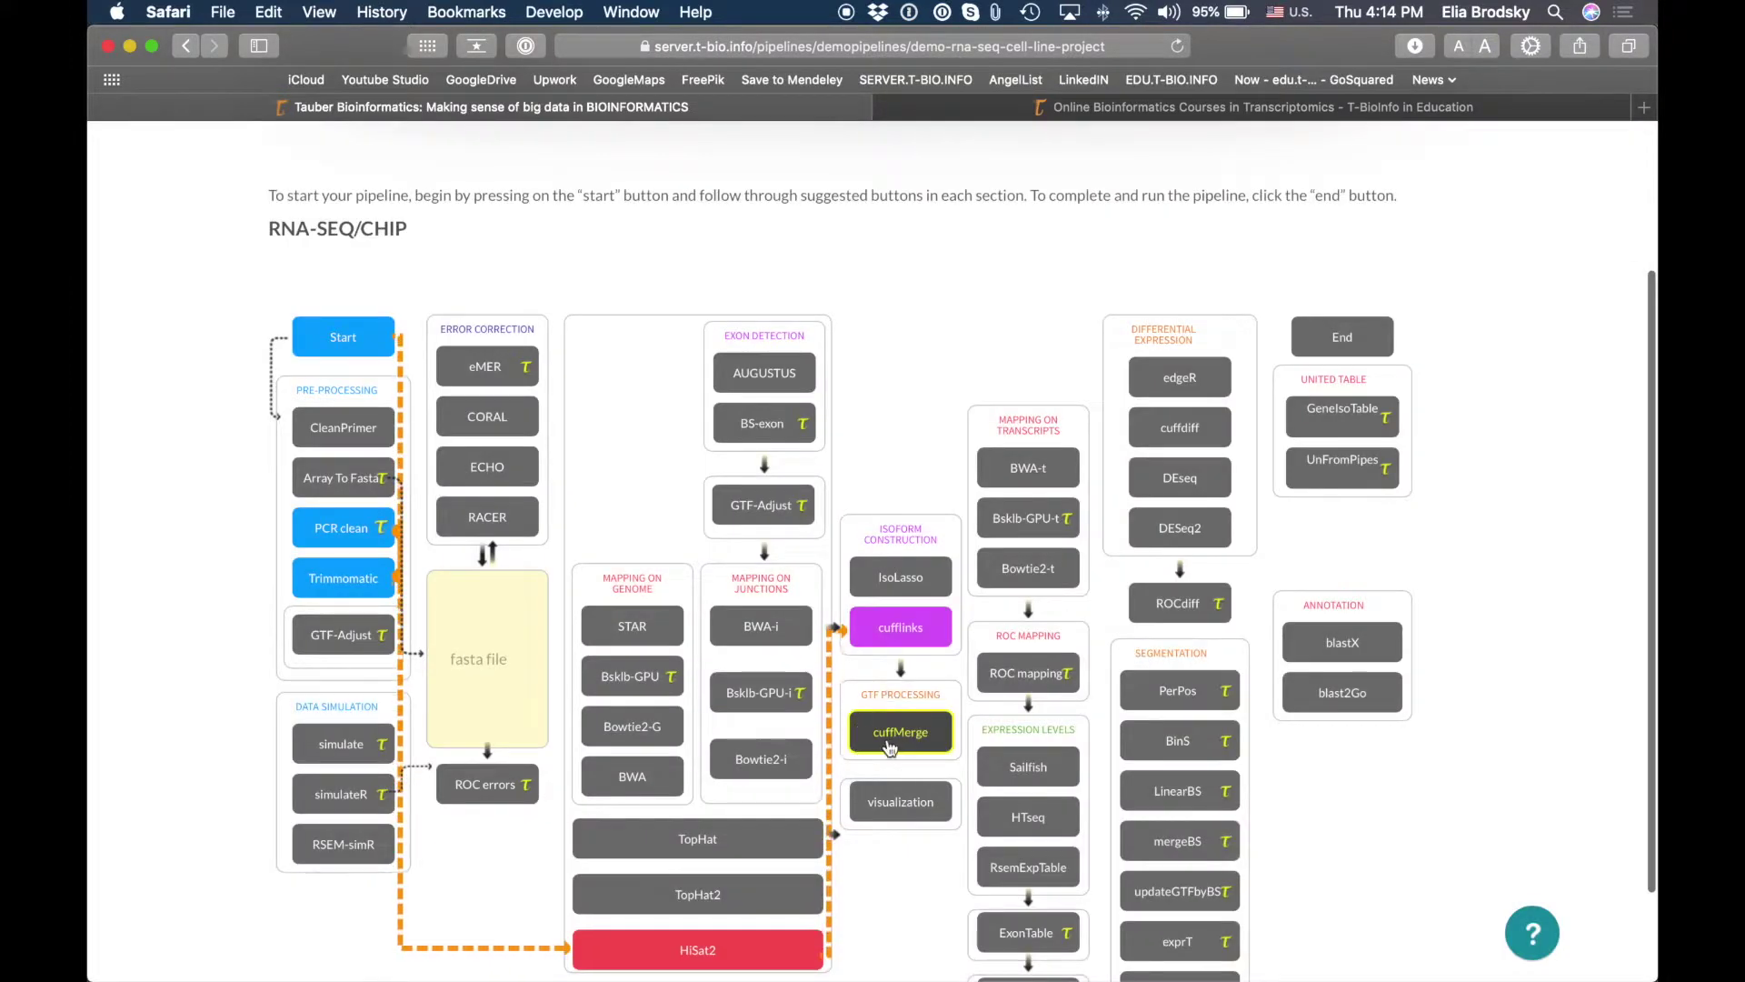
Step: Add cuffMerge, Bowtie2-t and RsemExpTable, then end the pipeline
{"action": "left_click", "coordinate": [889, 743]}
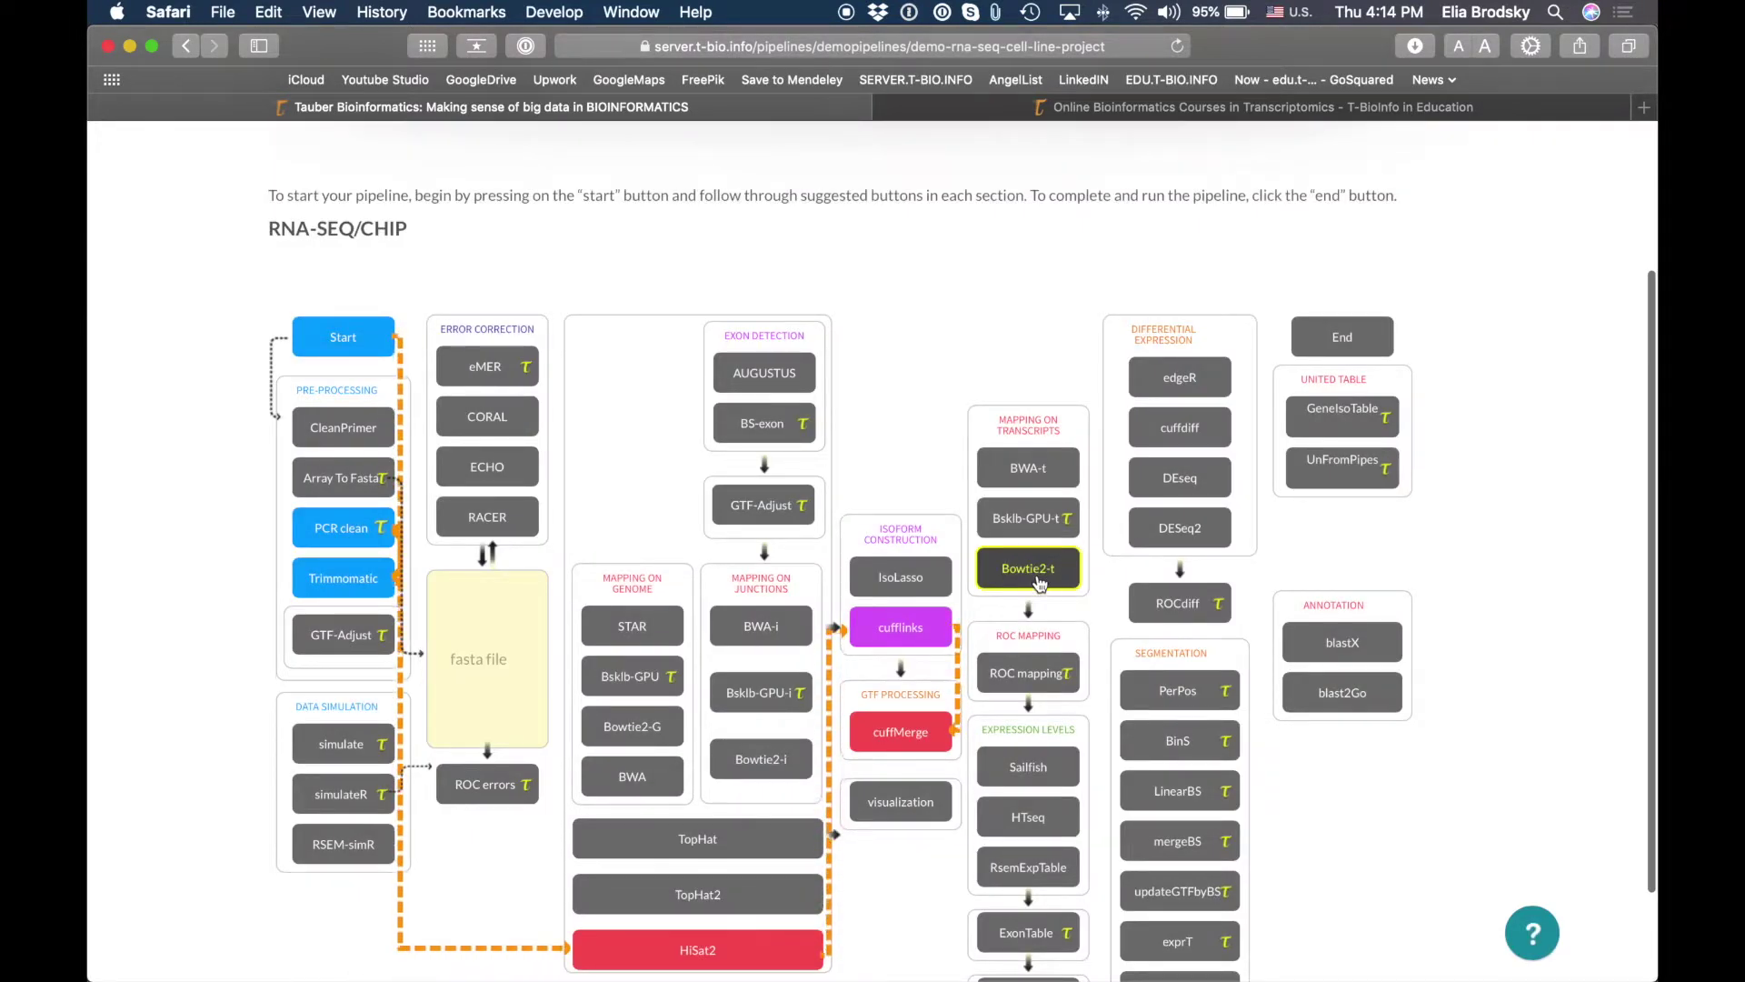
{"action": "left_click", "coordinate": [1041, 583]}
{"action": "left_click", "coordinate": [1098, 469]}
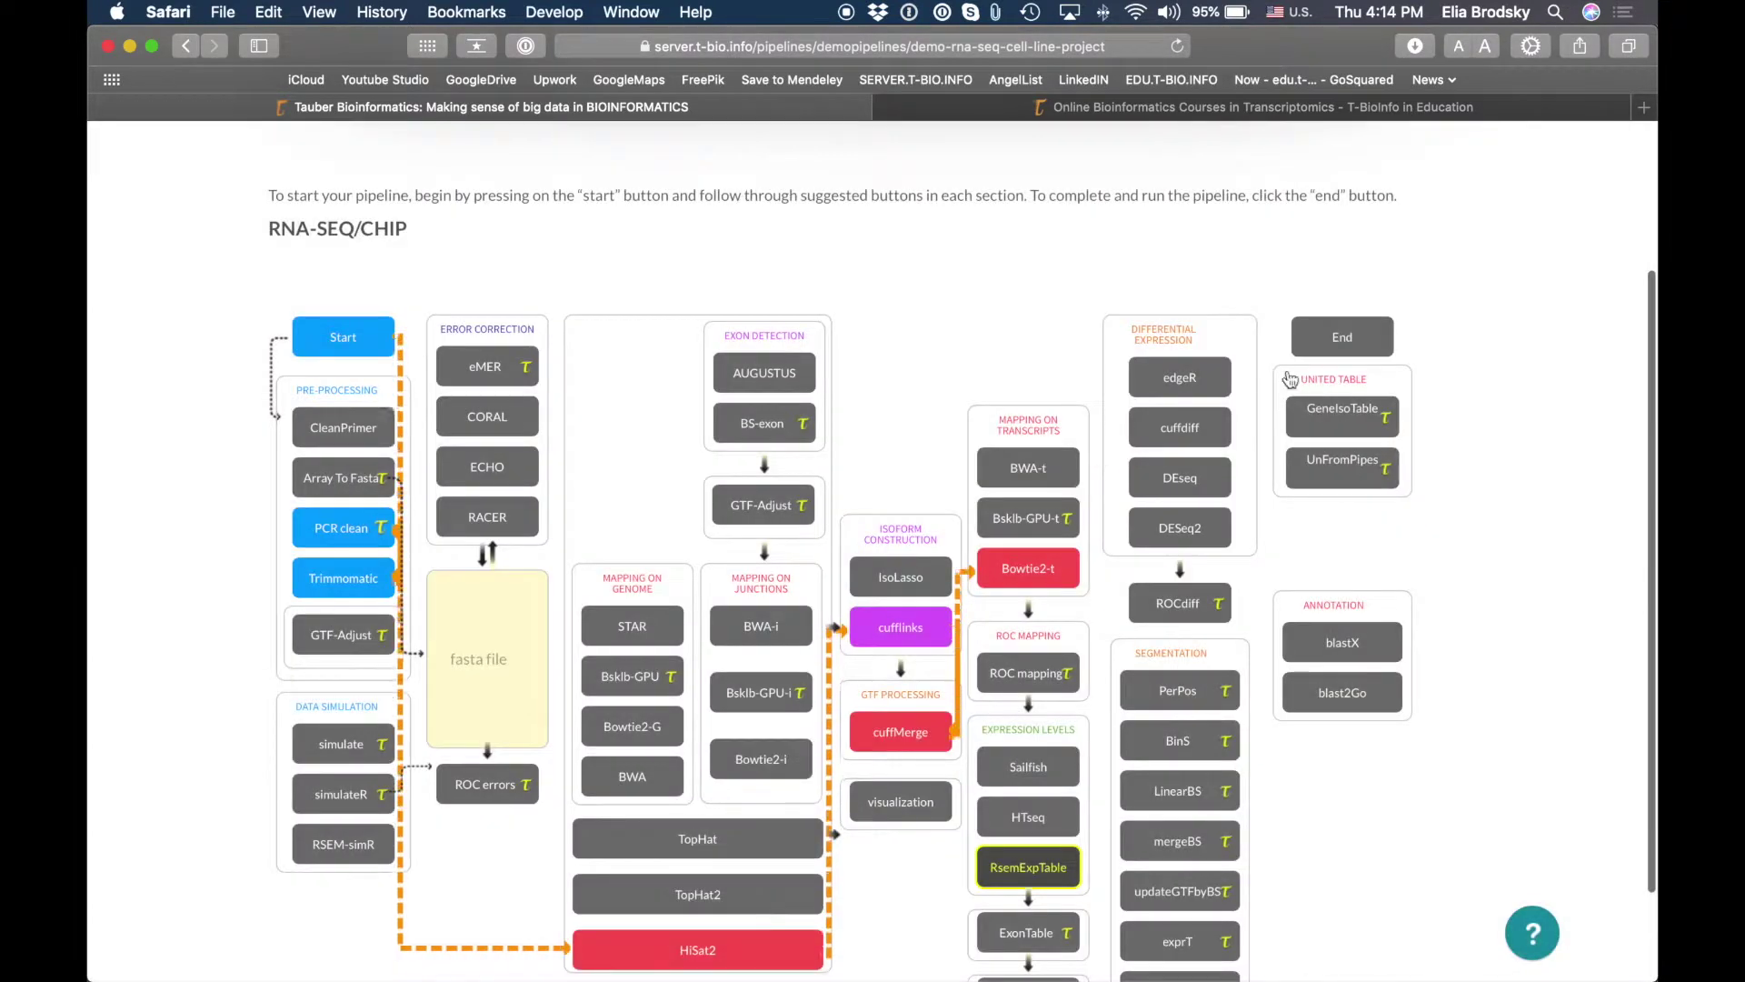
{"action": "left_click", "coordinate": [1054, 859]}
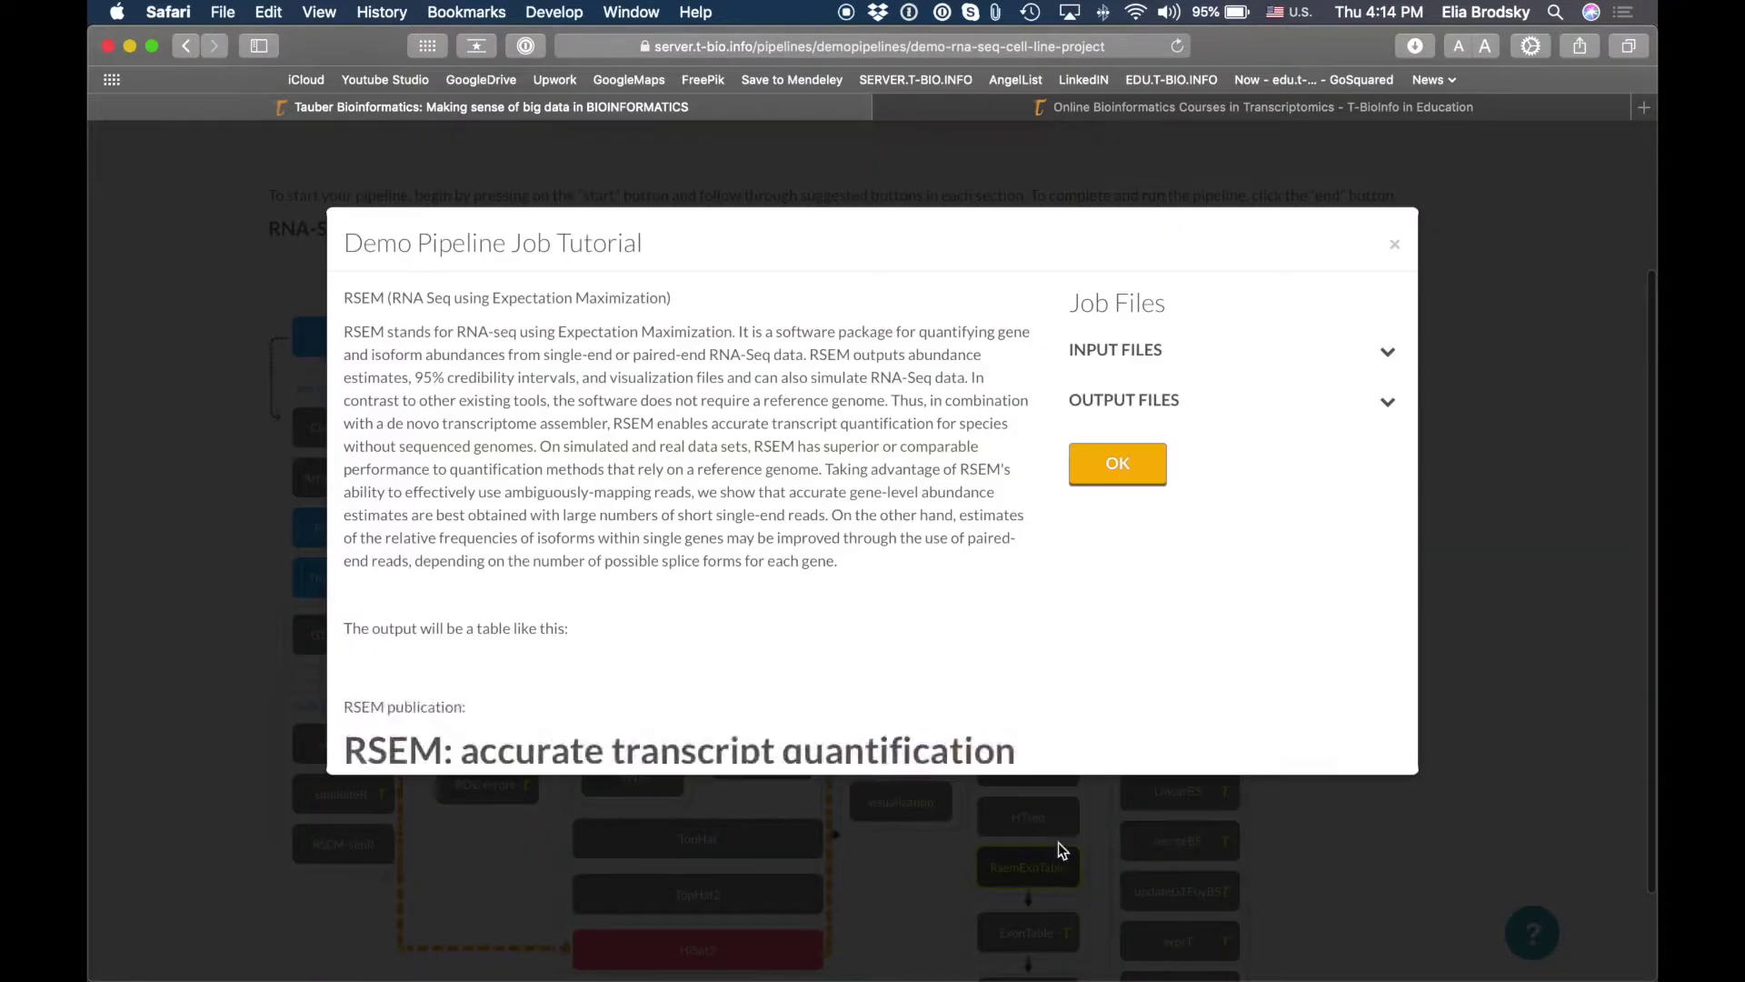
{"action": "left_click", "coordinate": [1102, 463]}
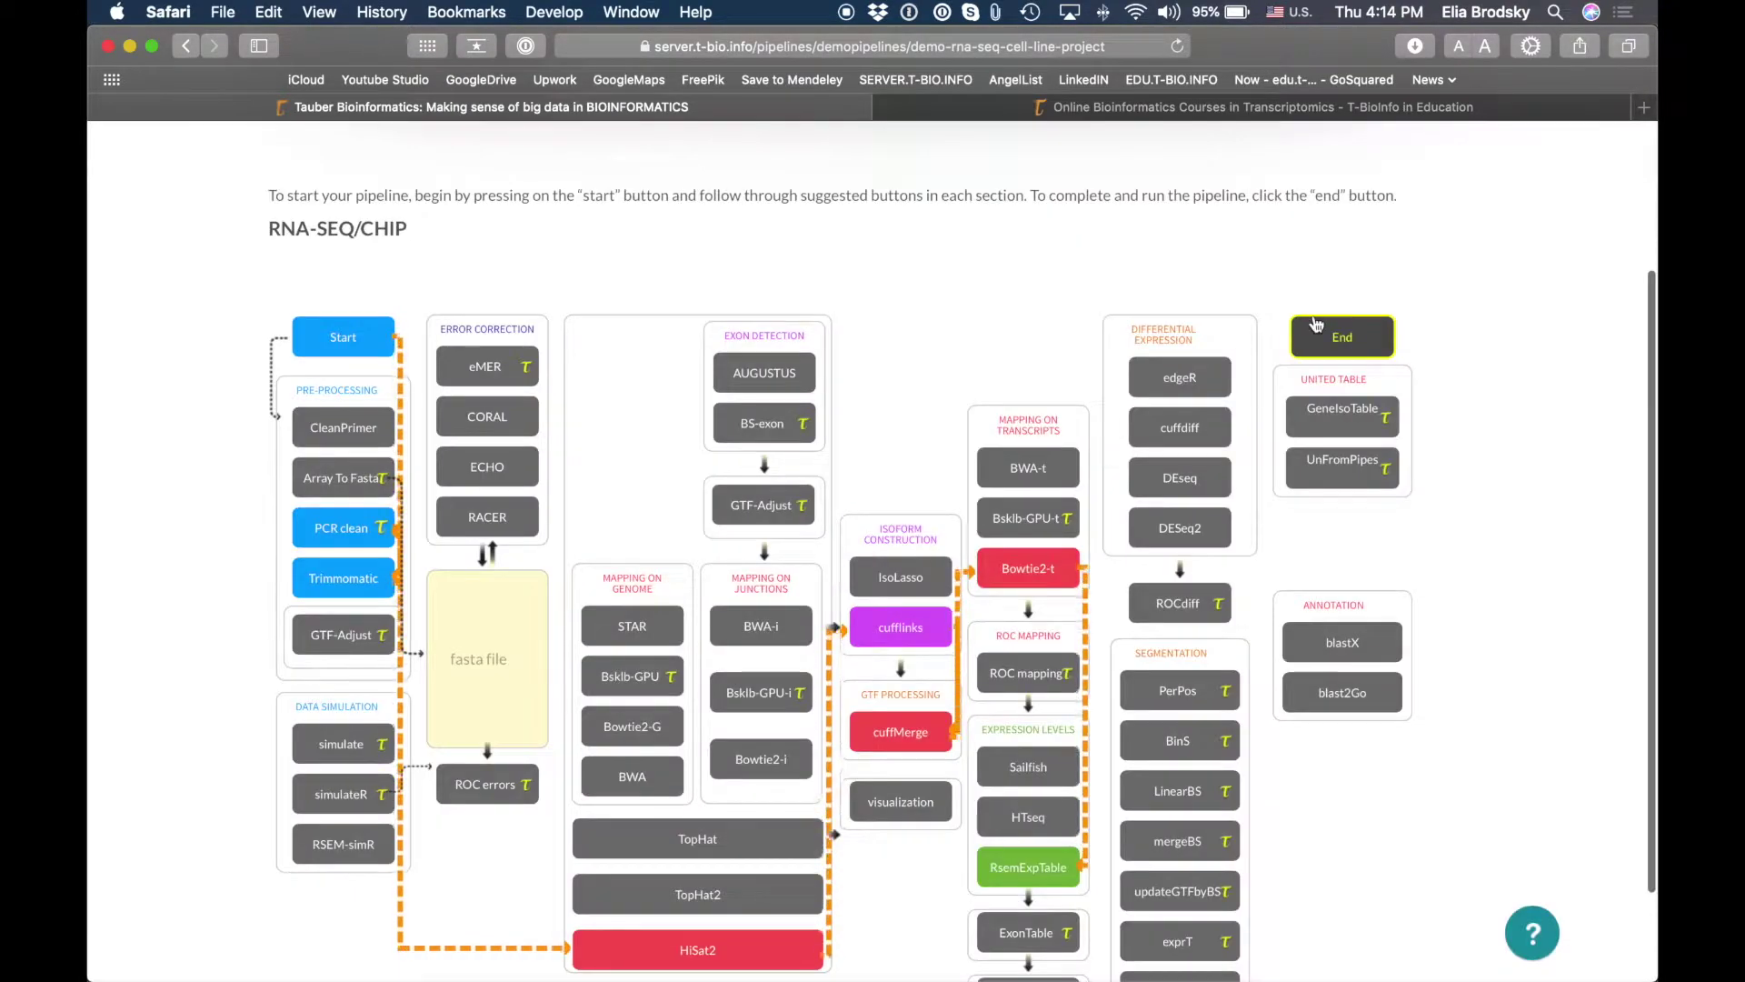
{"action": "left_click", "coordinate": [1315, 327]}
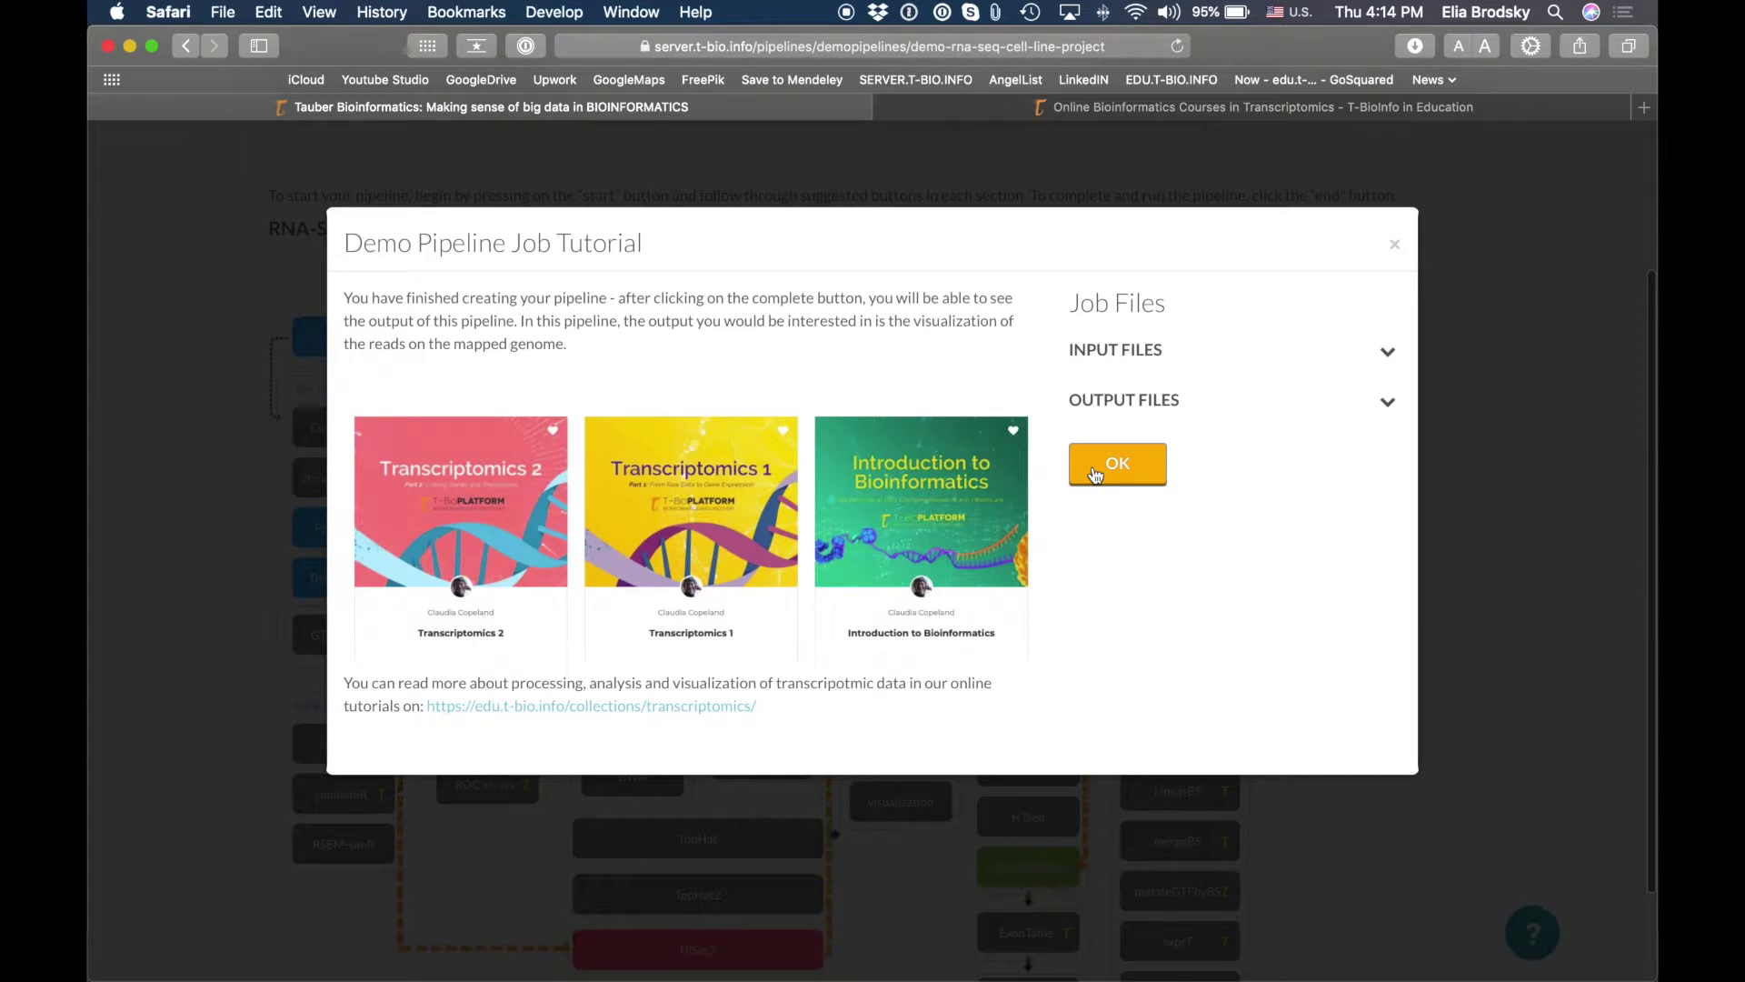
Step: Browse the HISAT Full output files, e.g. AllResultsRSEMRun.zip and MappingStatsTable
{"action": "left_click", "coordinate": [1097, 475]}
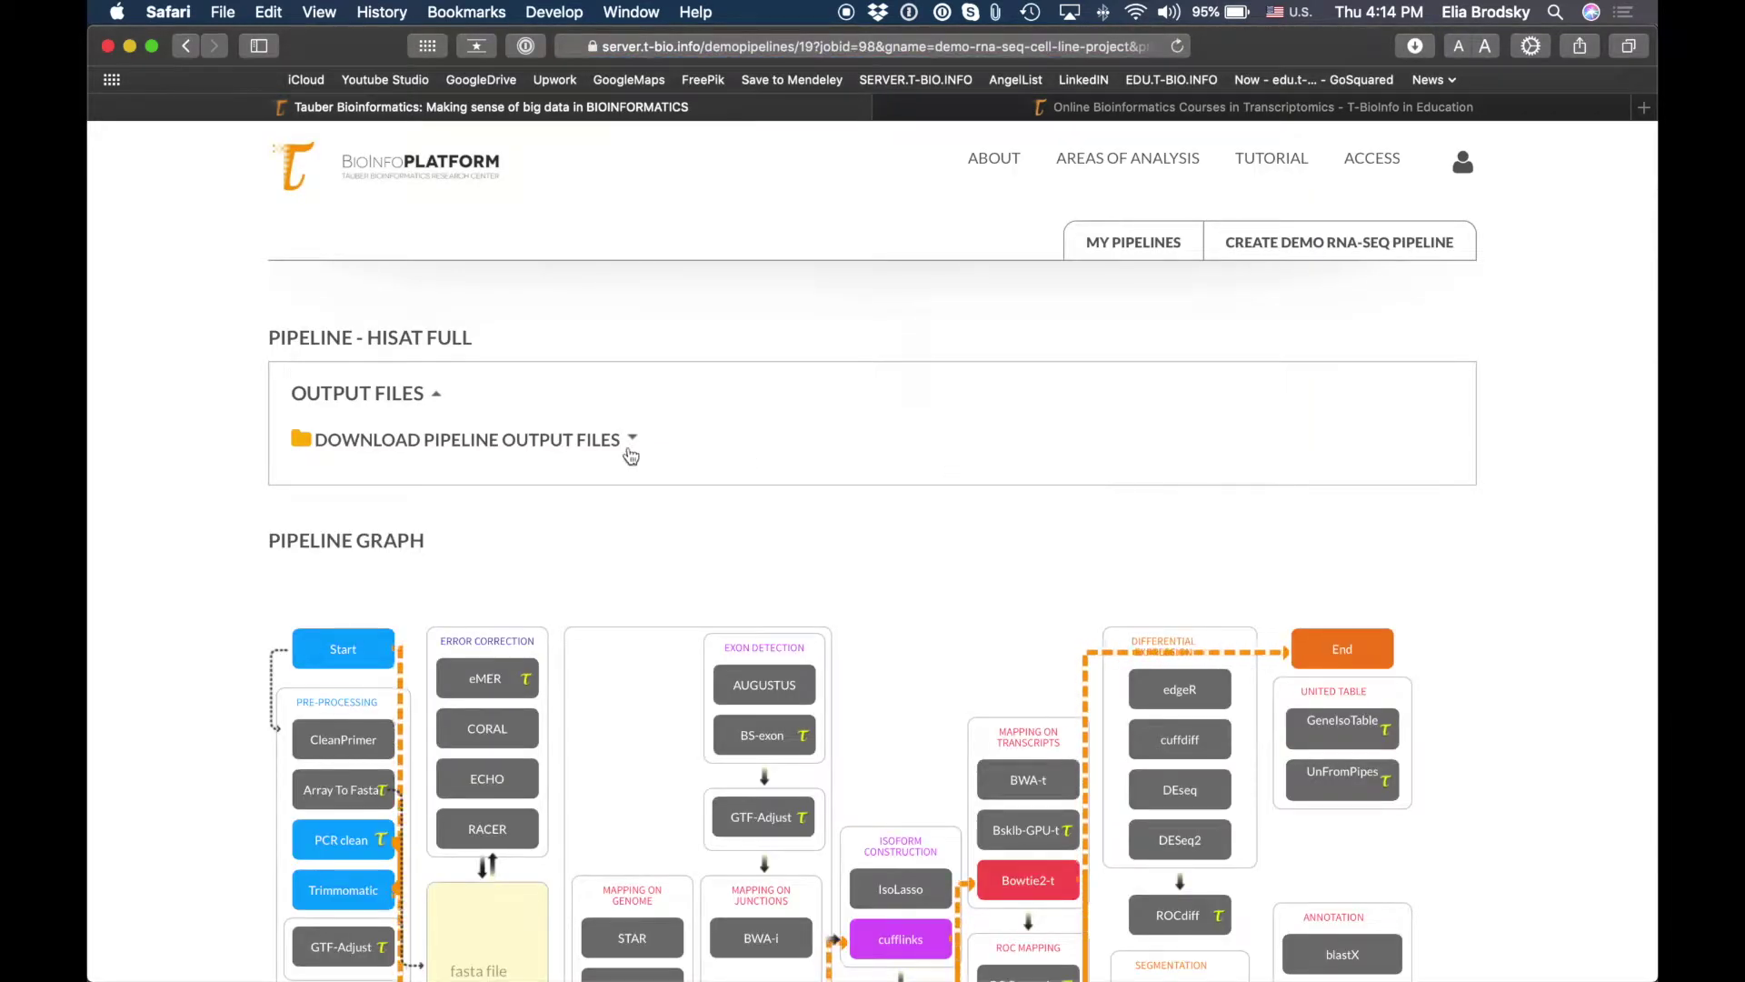
{"action": "left_click", "coordinate": [630, 452]}
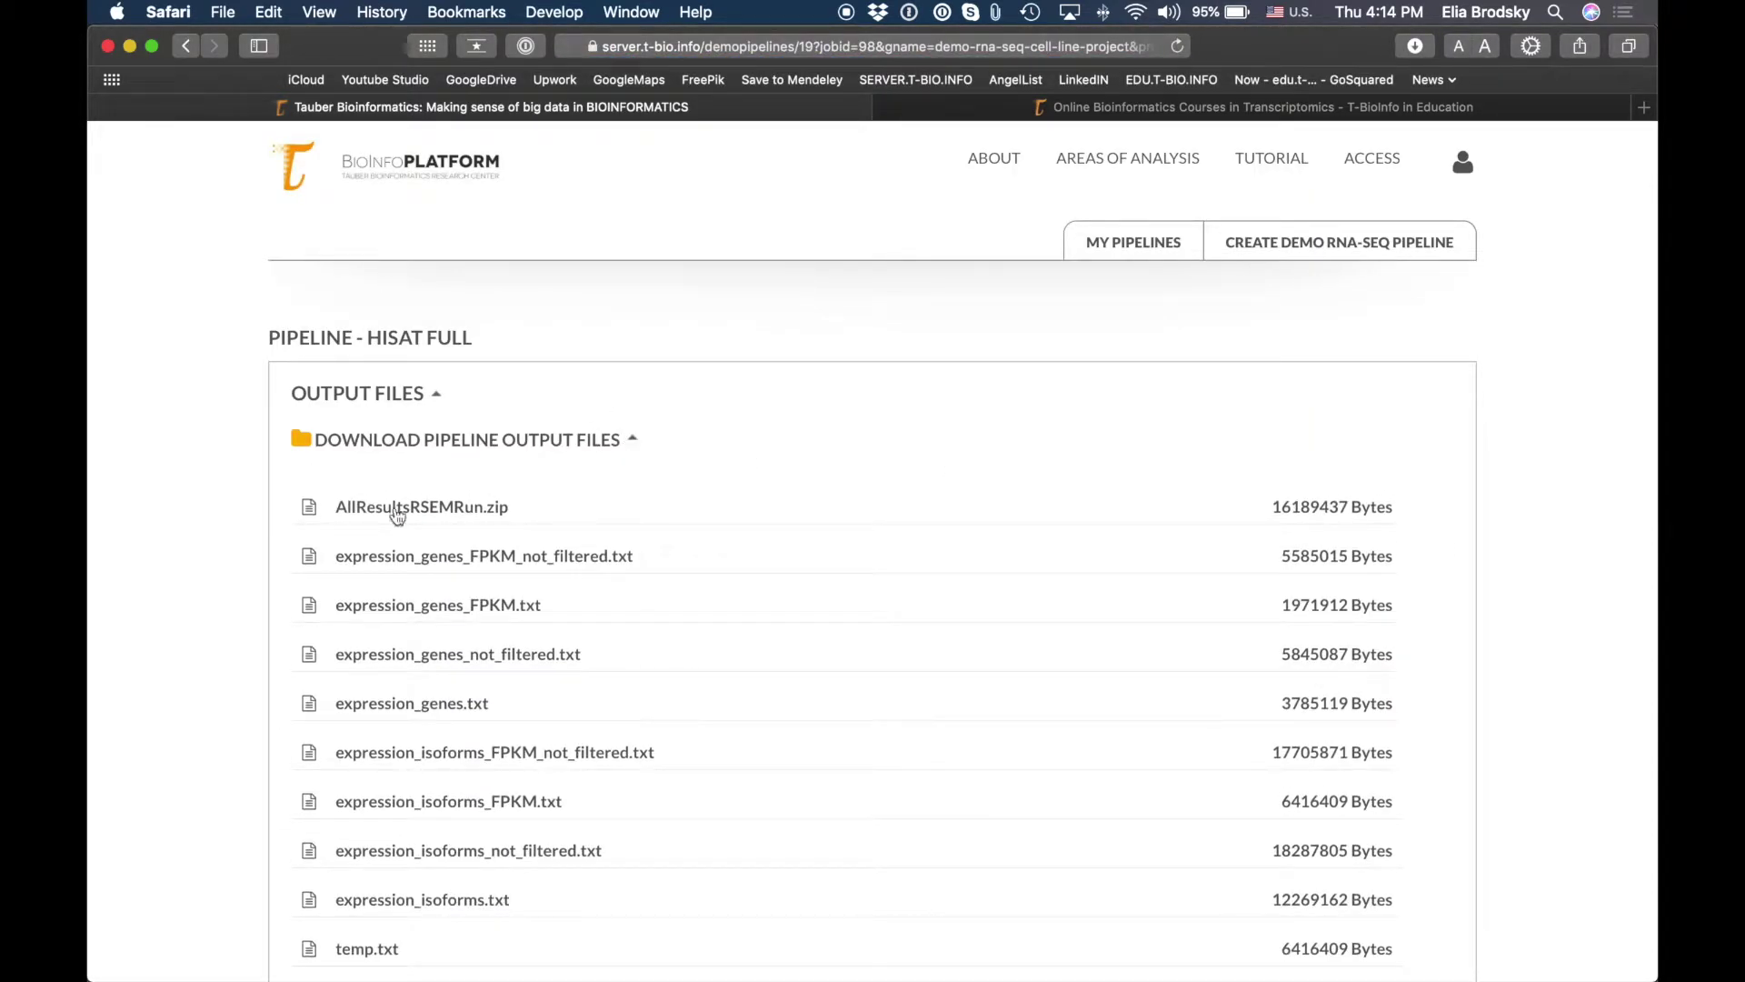
{"action": "scroll", "coordinate": [488, 631], "scroll_direction": "down", "scroll_amount": 5}
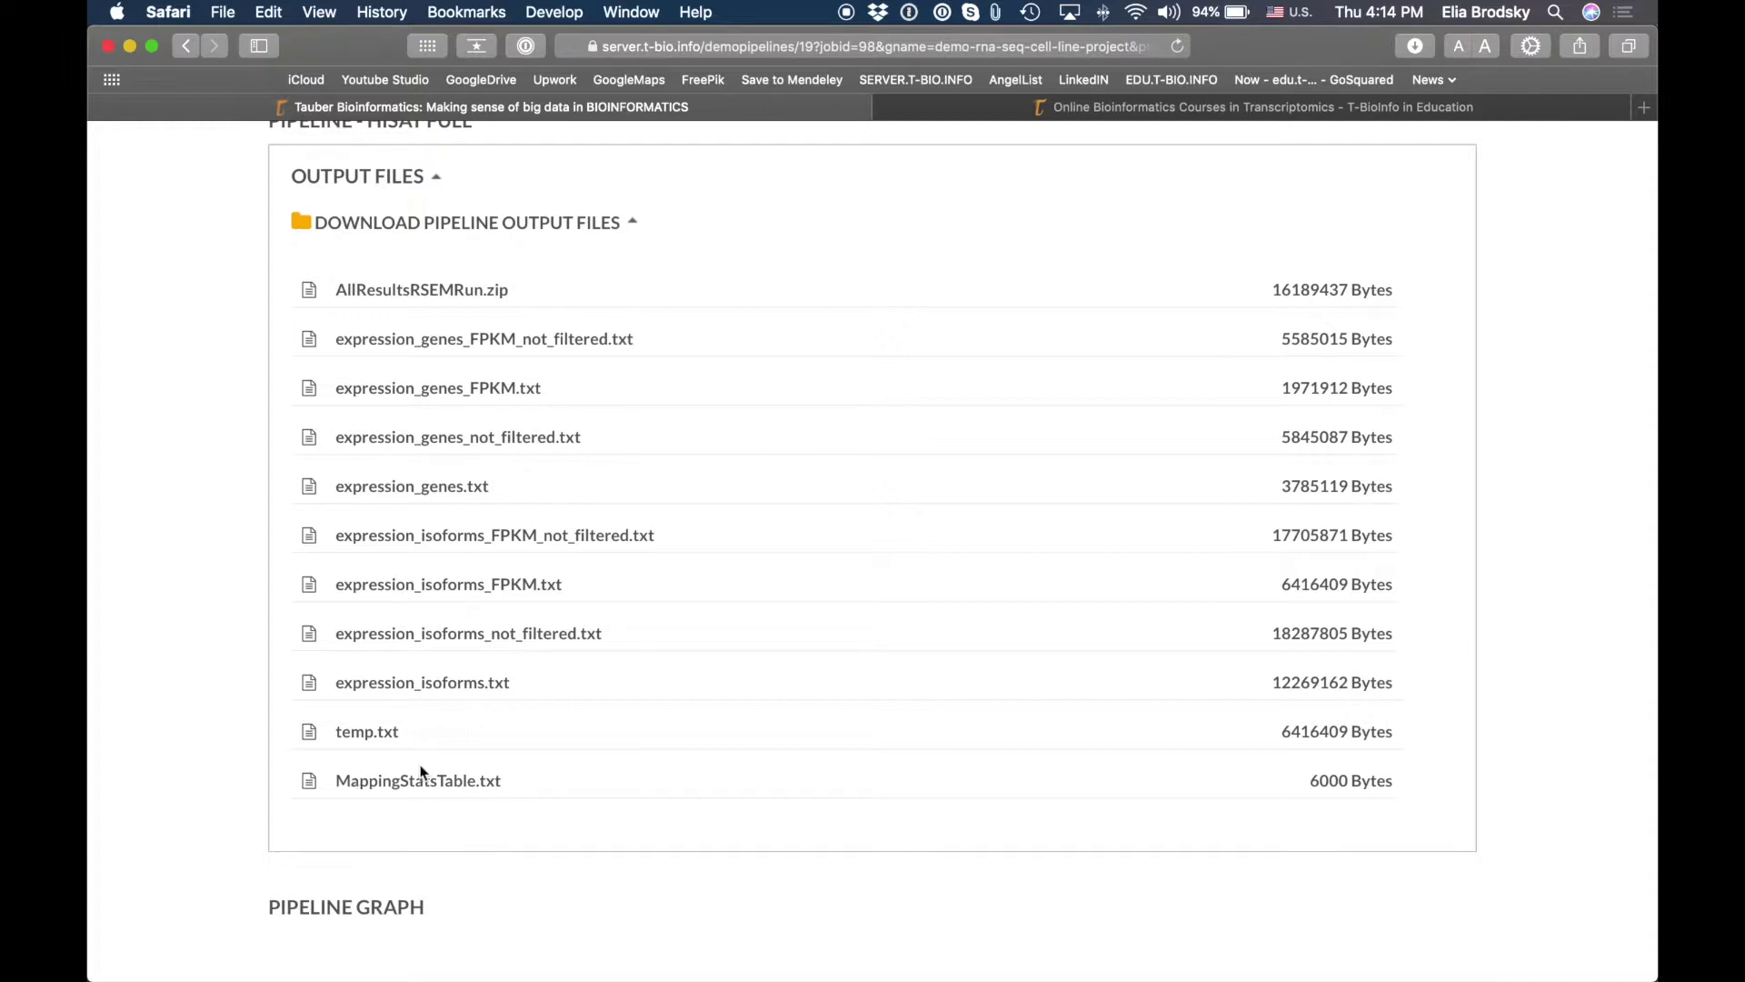
{"action": "scroll", "coordinate": [700, 786], "scroll_direction": "up", "scroll_amount": 5}
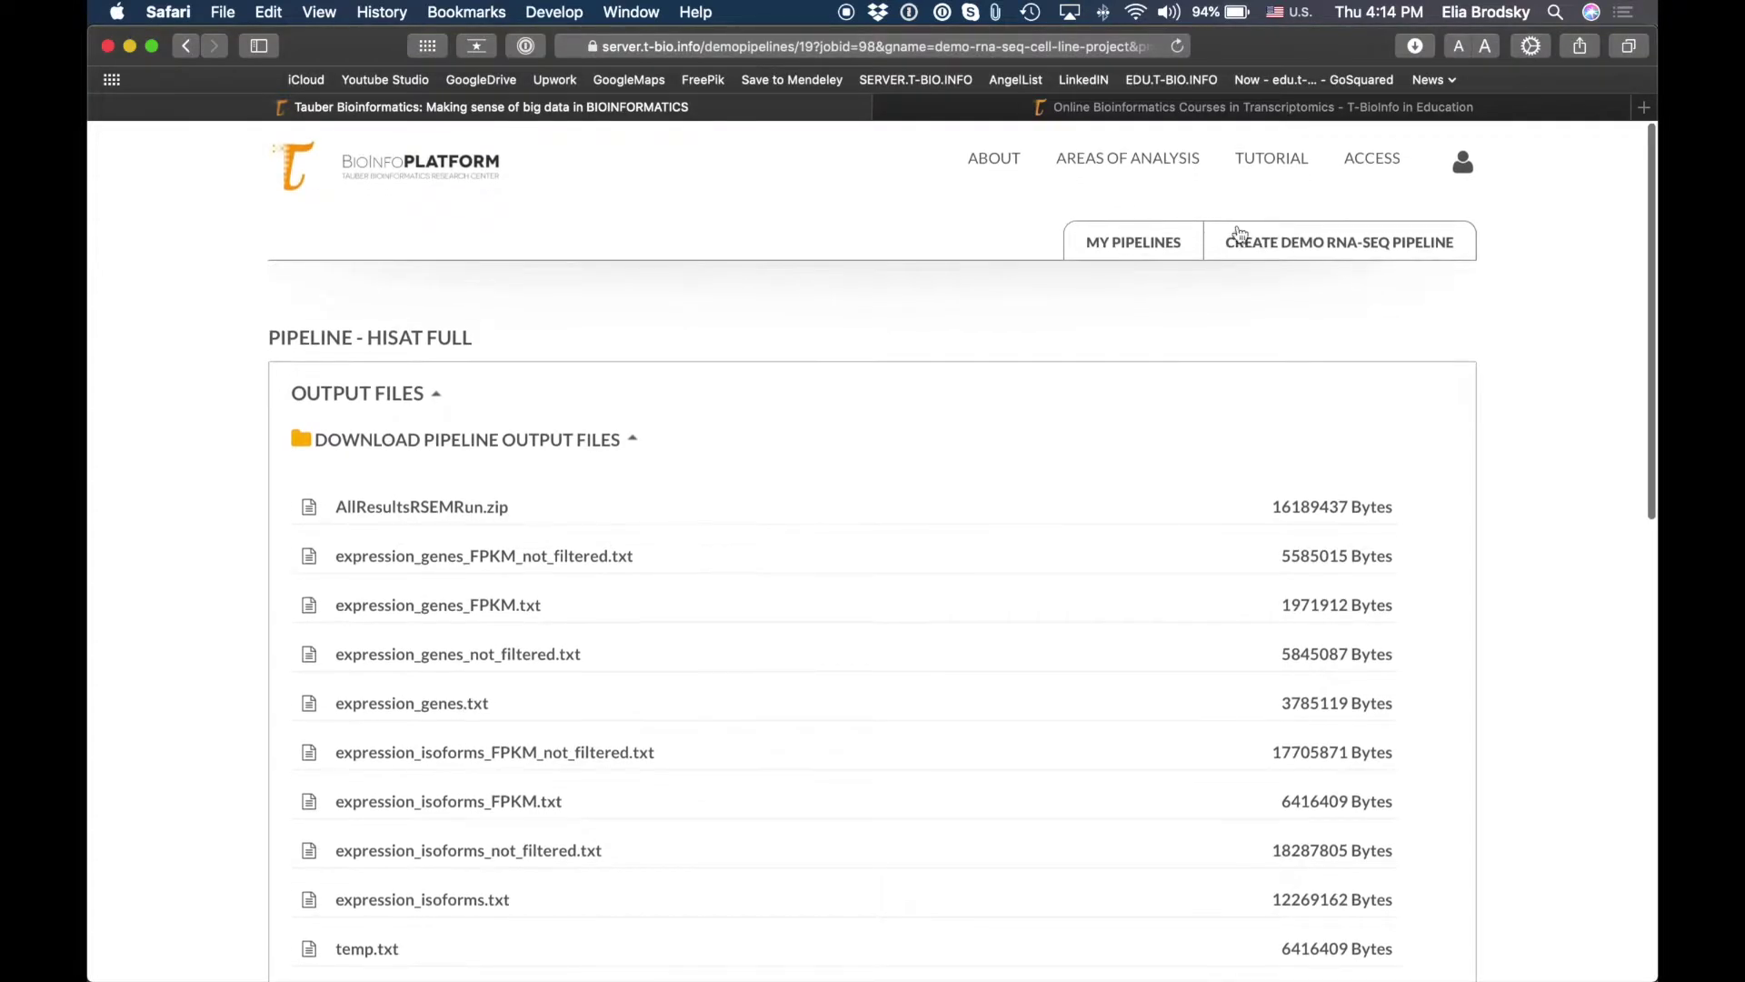
Step: Open and start the Mutation Variant demo pipeline for cell-line variant calling
{"action": "left_click", "coordinate": [1152, 160]}
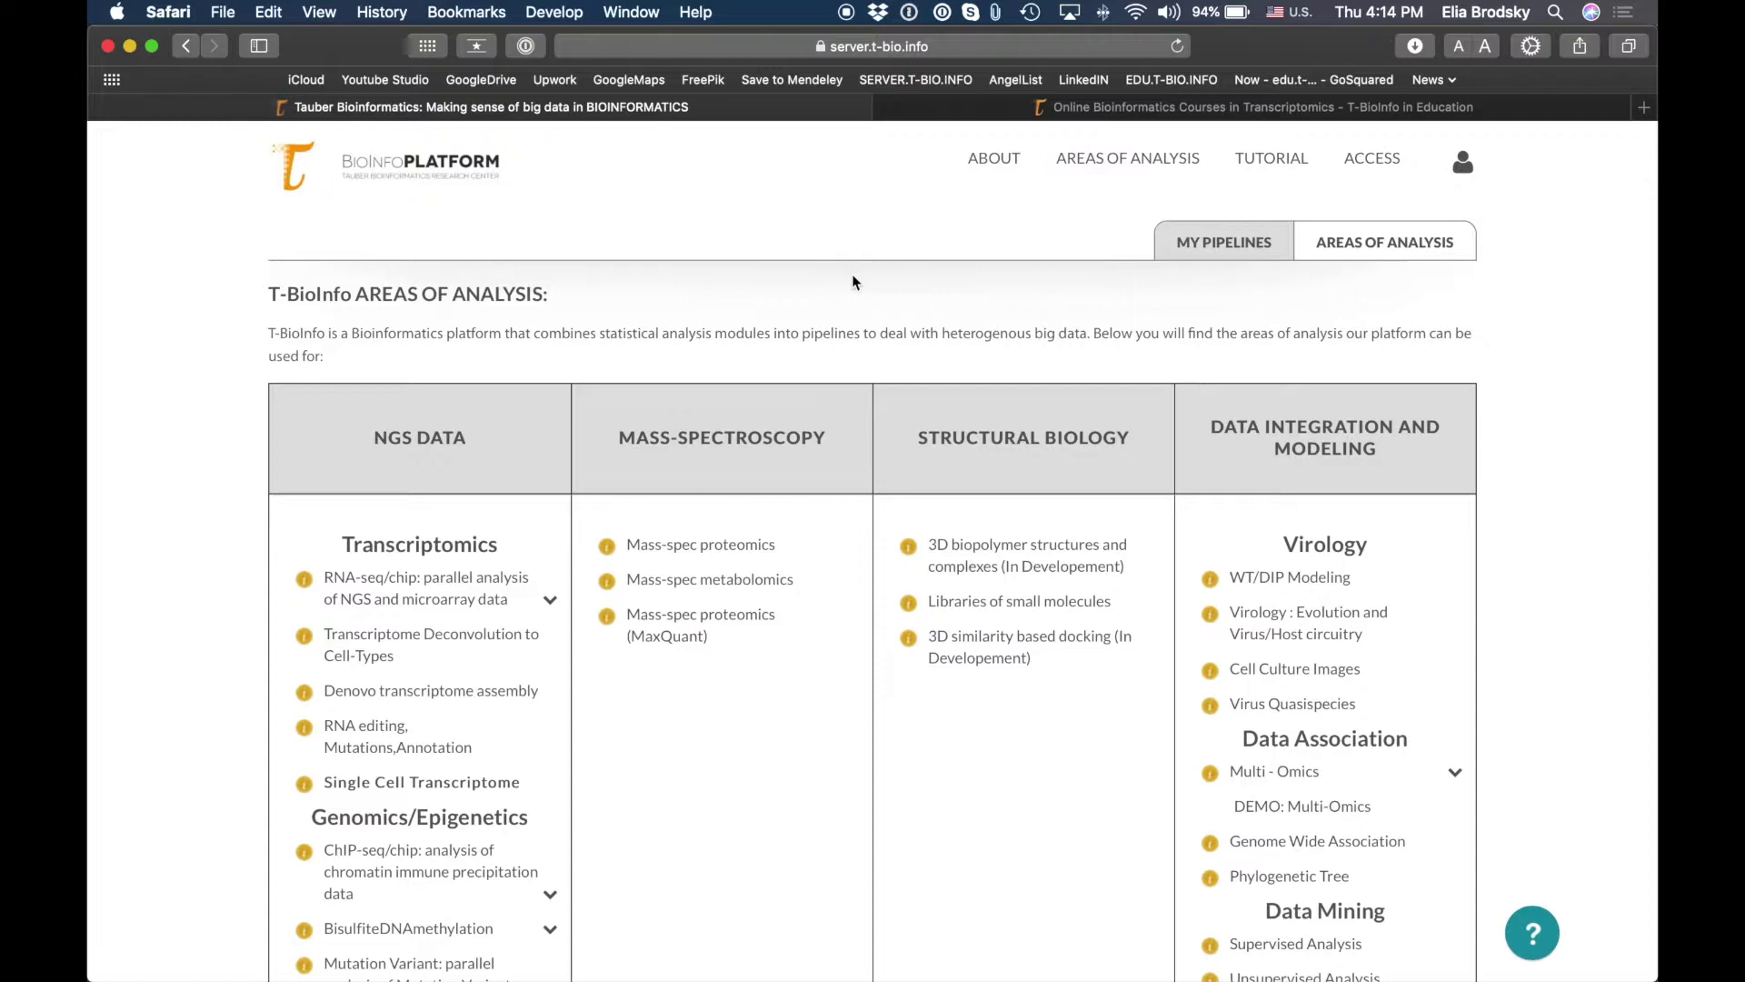
{"action": "scroll", "coordinate": [852, 277], "scroll_direction": "down", "scroll_amount": 3}
{"action": "scroll", "coordinate": [852, 274], "scroll_direction": "down", "scroll_amount": 1}
{"action": "left_click", "coordinate": [550, 506]}
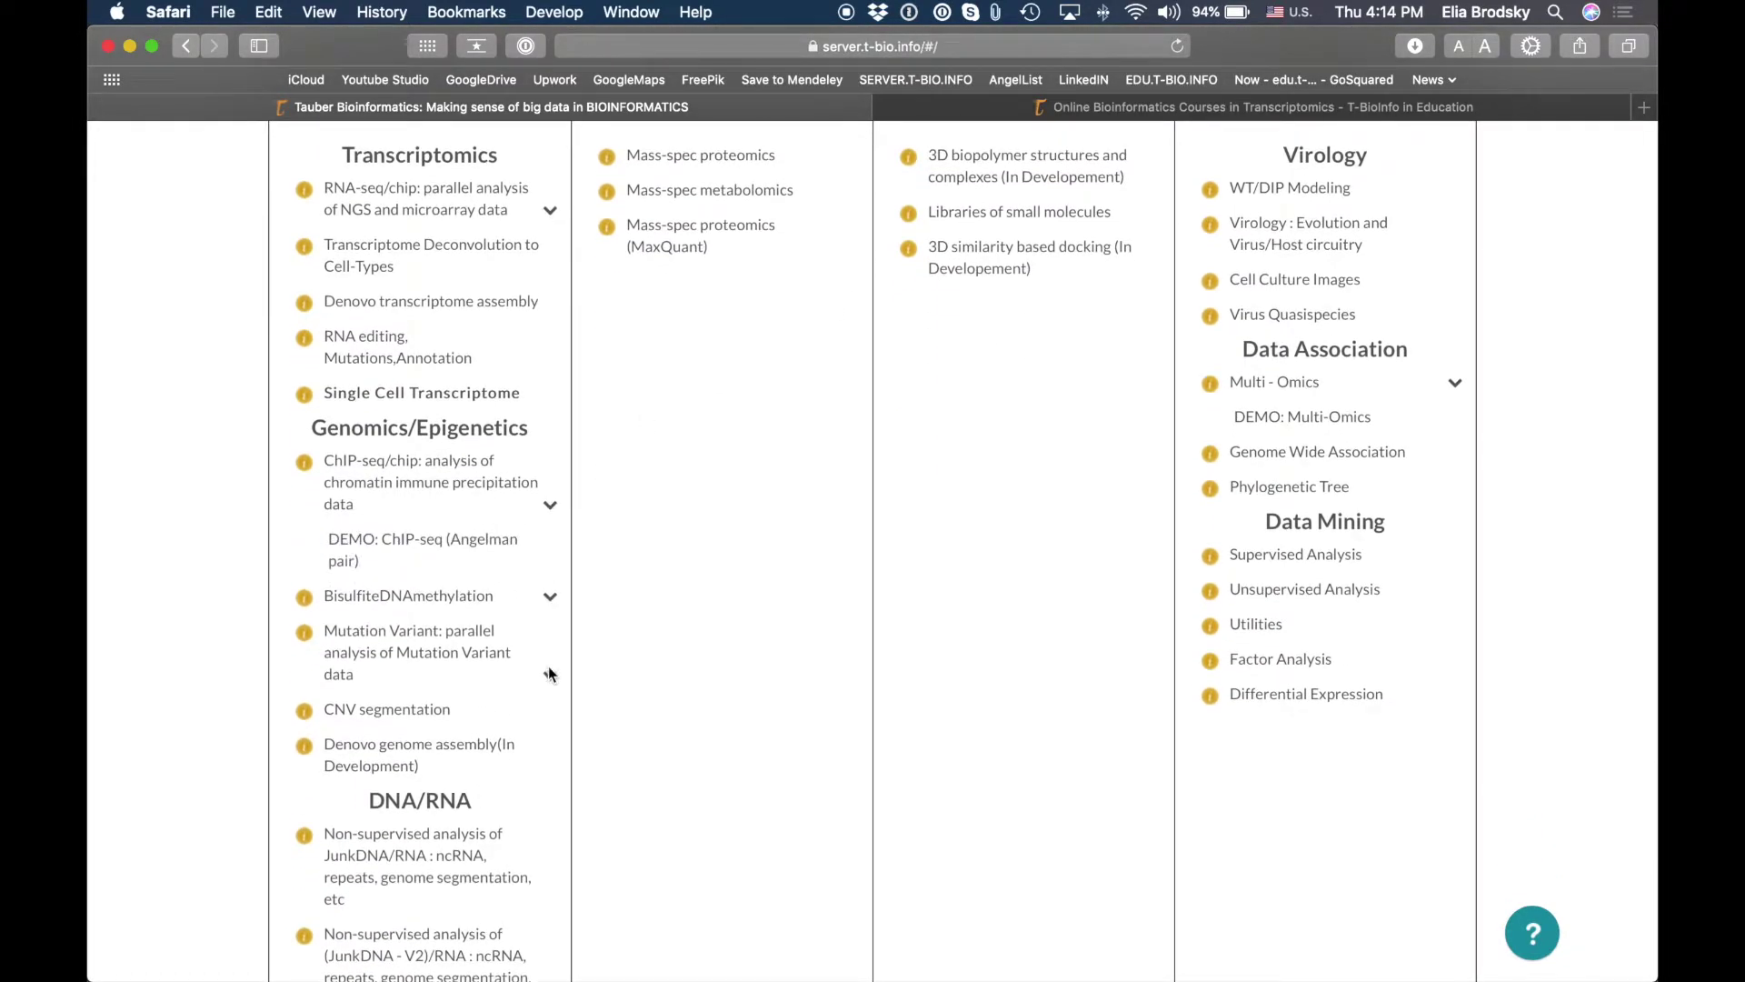
{"action": "left_click", "coordinate": [550, 673]}
{"action": "scroll", "coordinate": [654, 662], "scroll_direction": "down", "scroll_amount": 2}
{"action": "scroll", "coordinate": [659, 668], "scroll_direction": "down", "scroll_amount": 2}
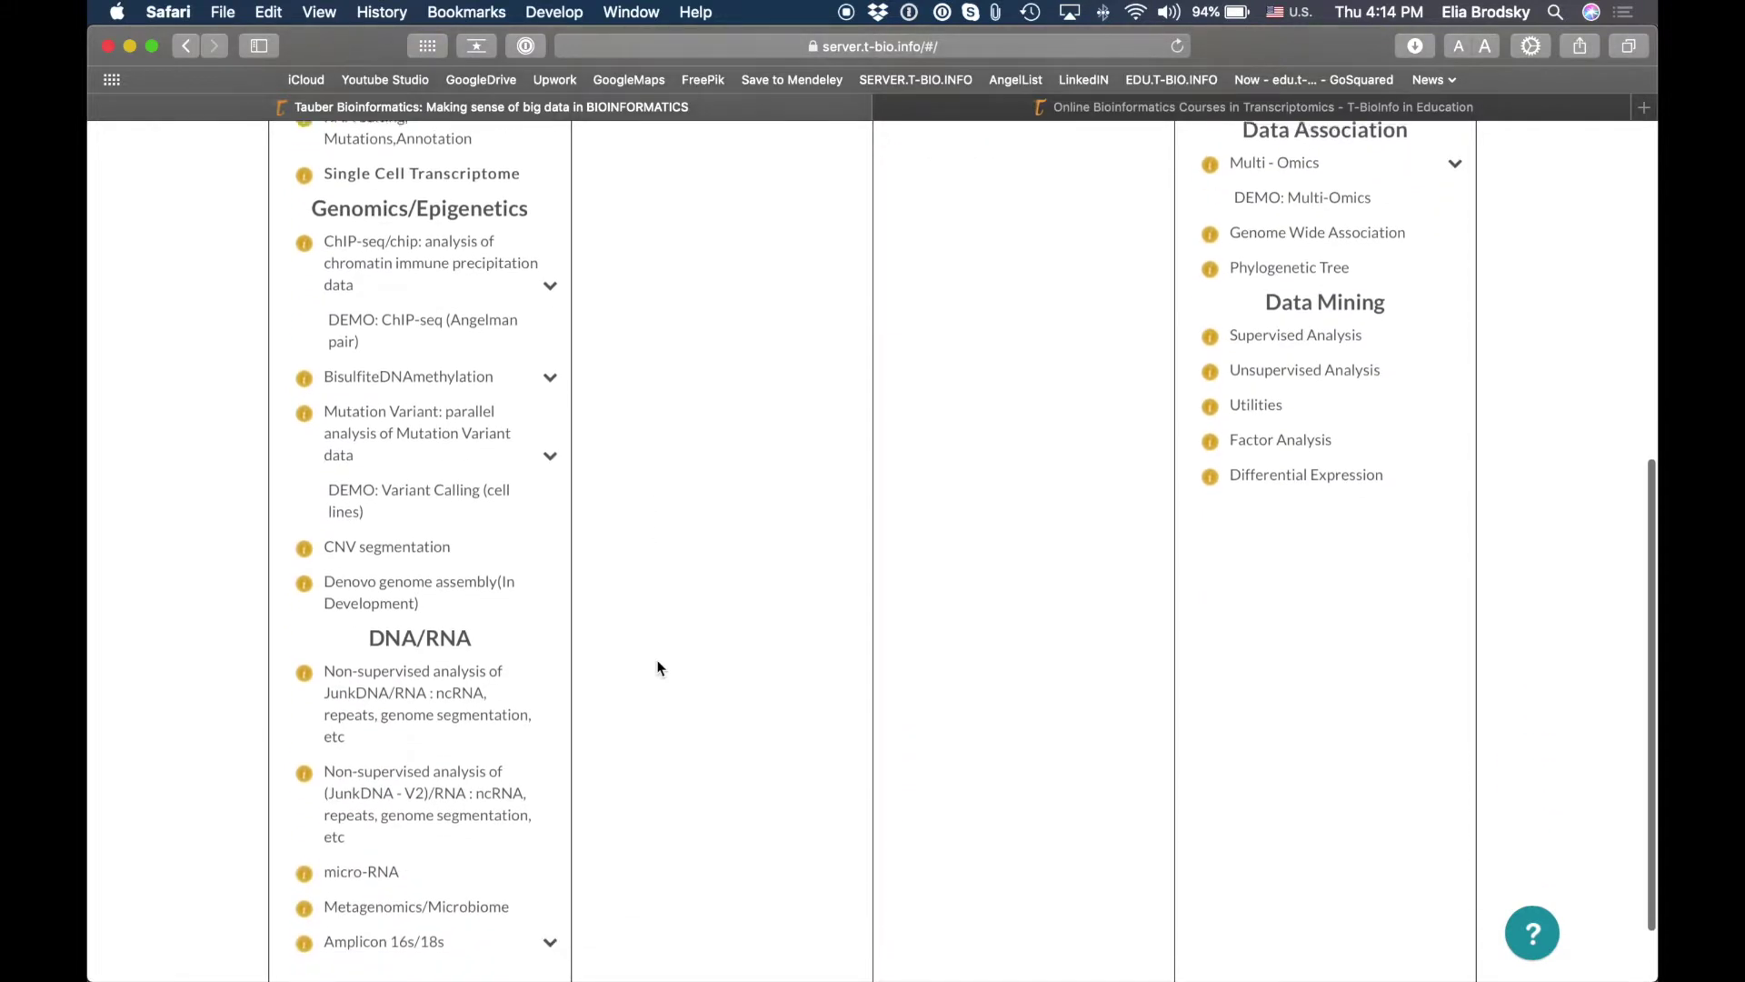
{"action": "left_click", "coordinate": [451, 491]}
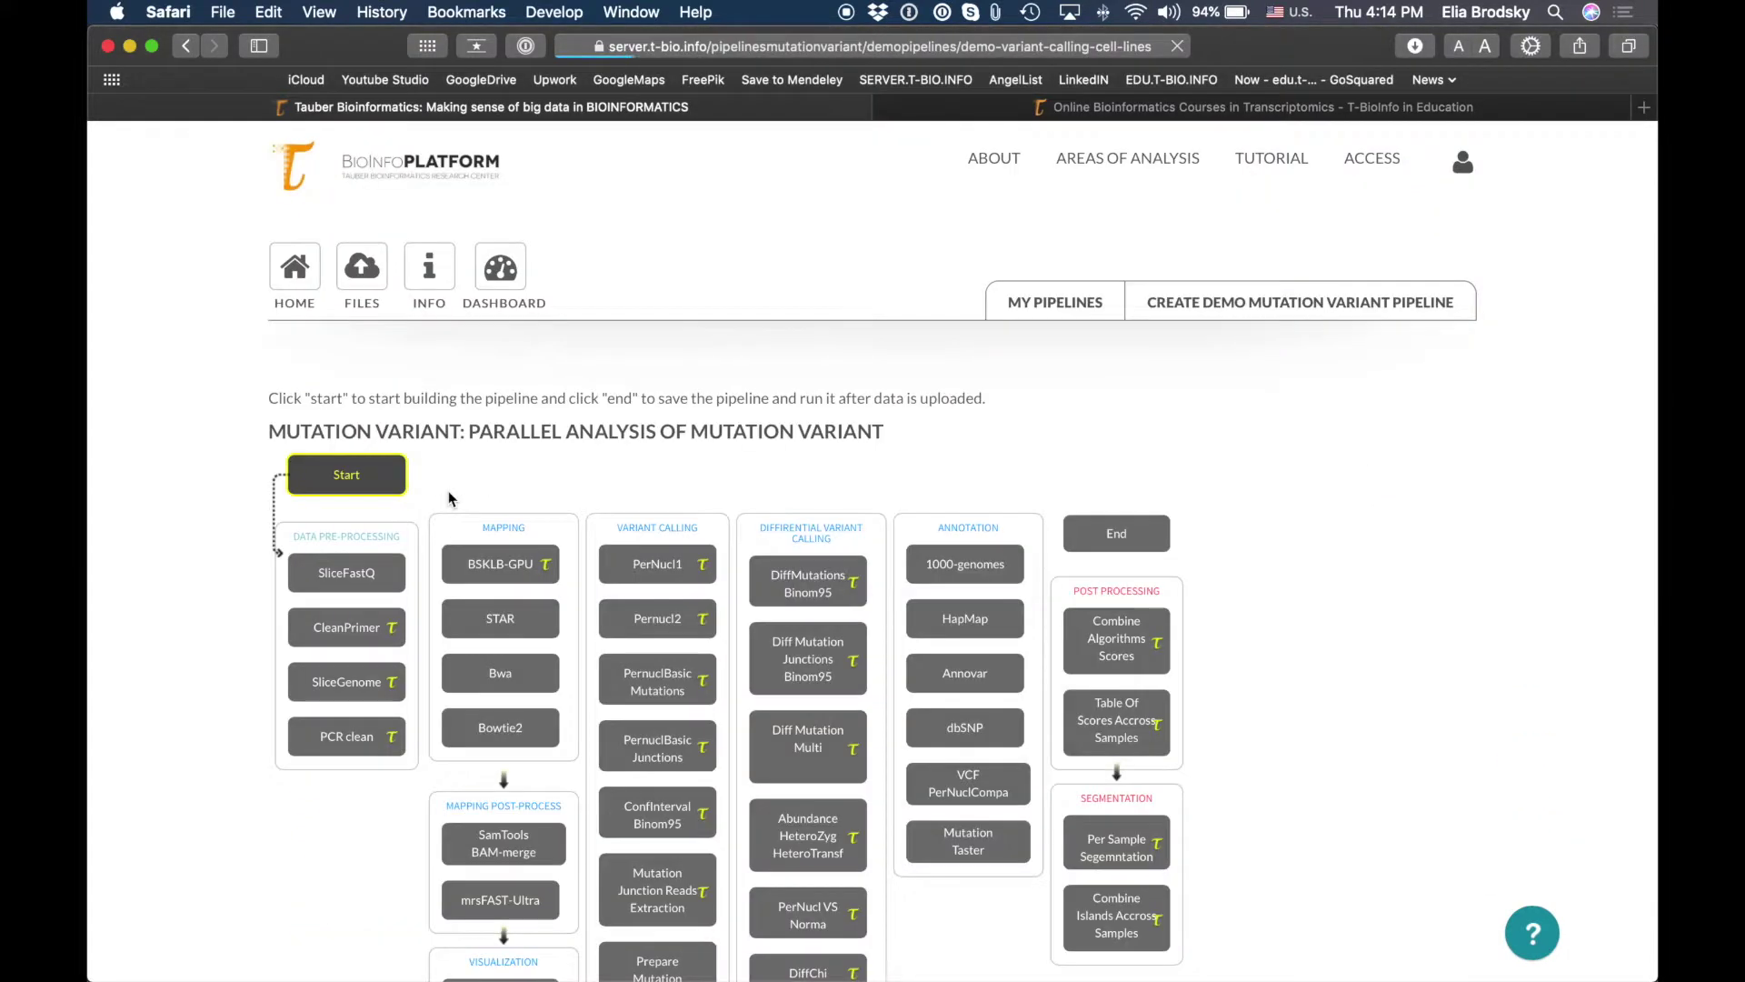
{"action": "left_click", "coordinate": [377, 473]}
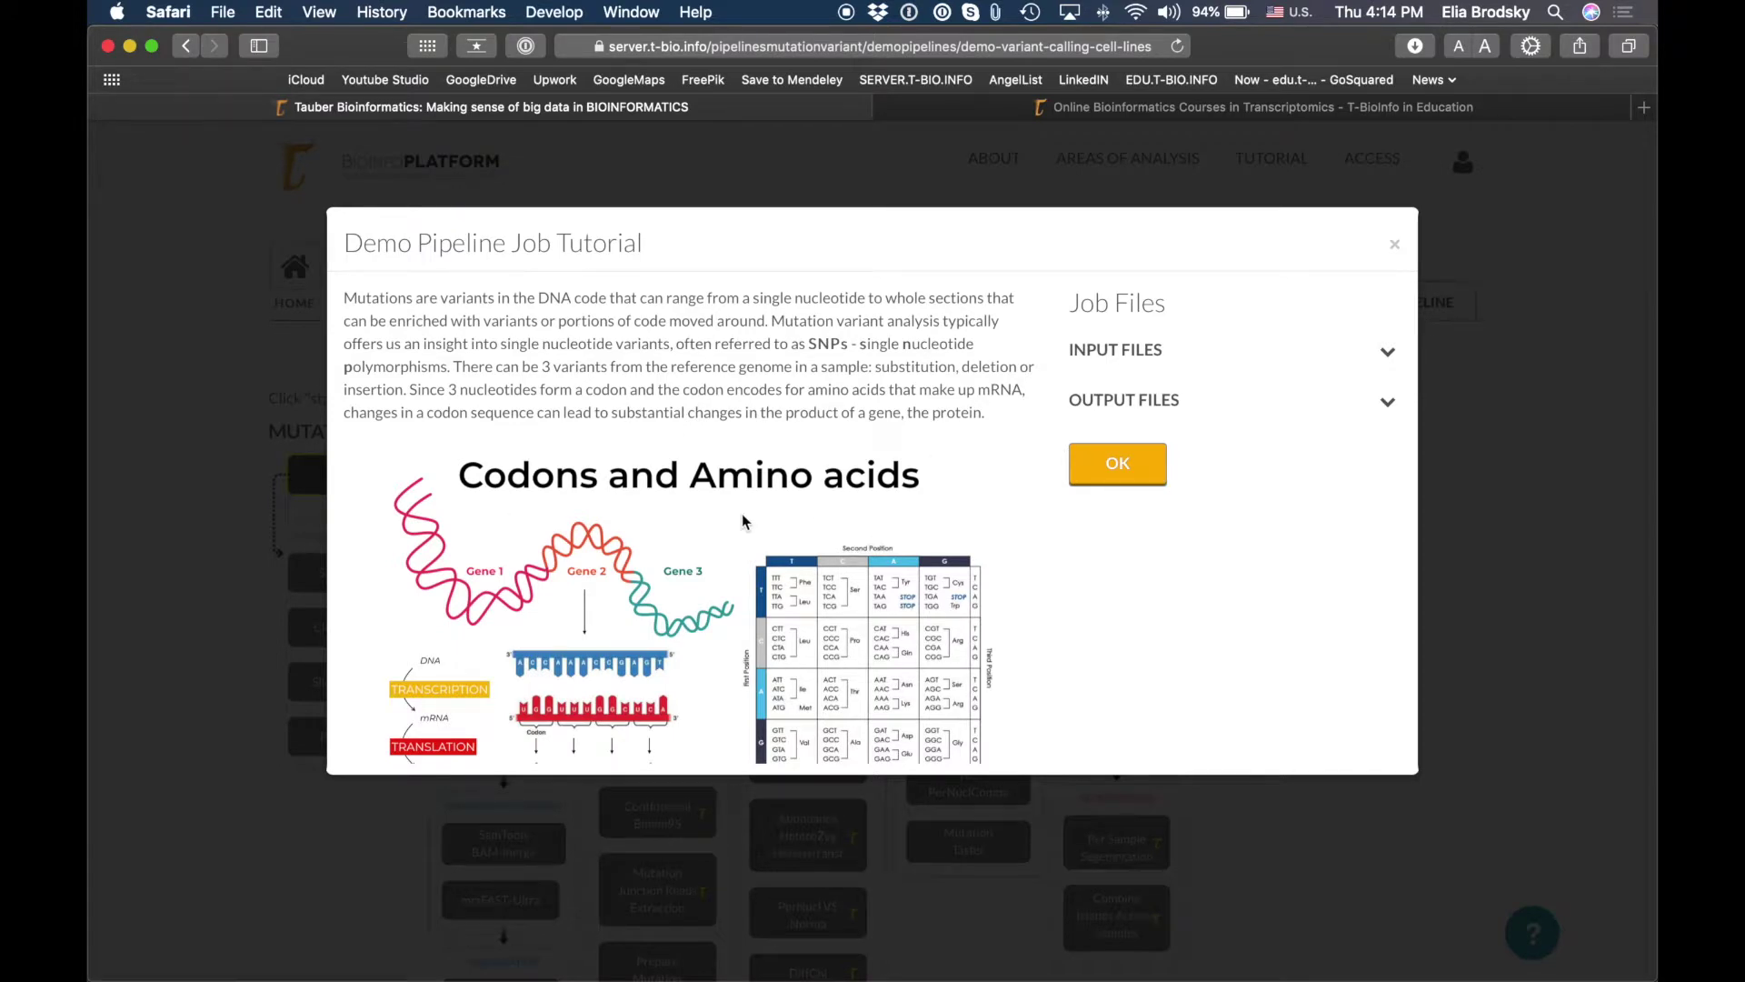
Step: Add Bowtie2 mapping and the visualization step, then finish and run the pipeline
{"action": "left_click", "coordinate": [1141, 473]}
{"action": "left_click", "coordinate": [498, 727]}
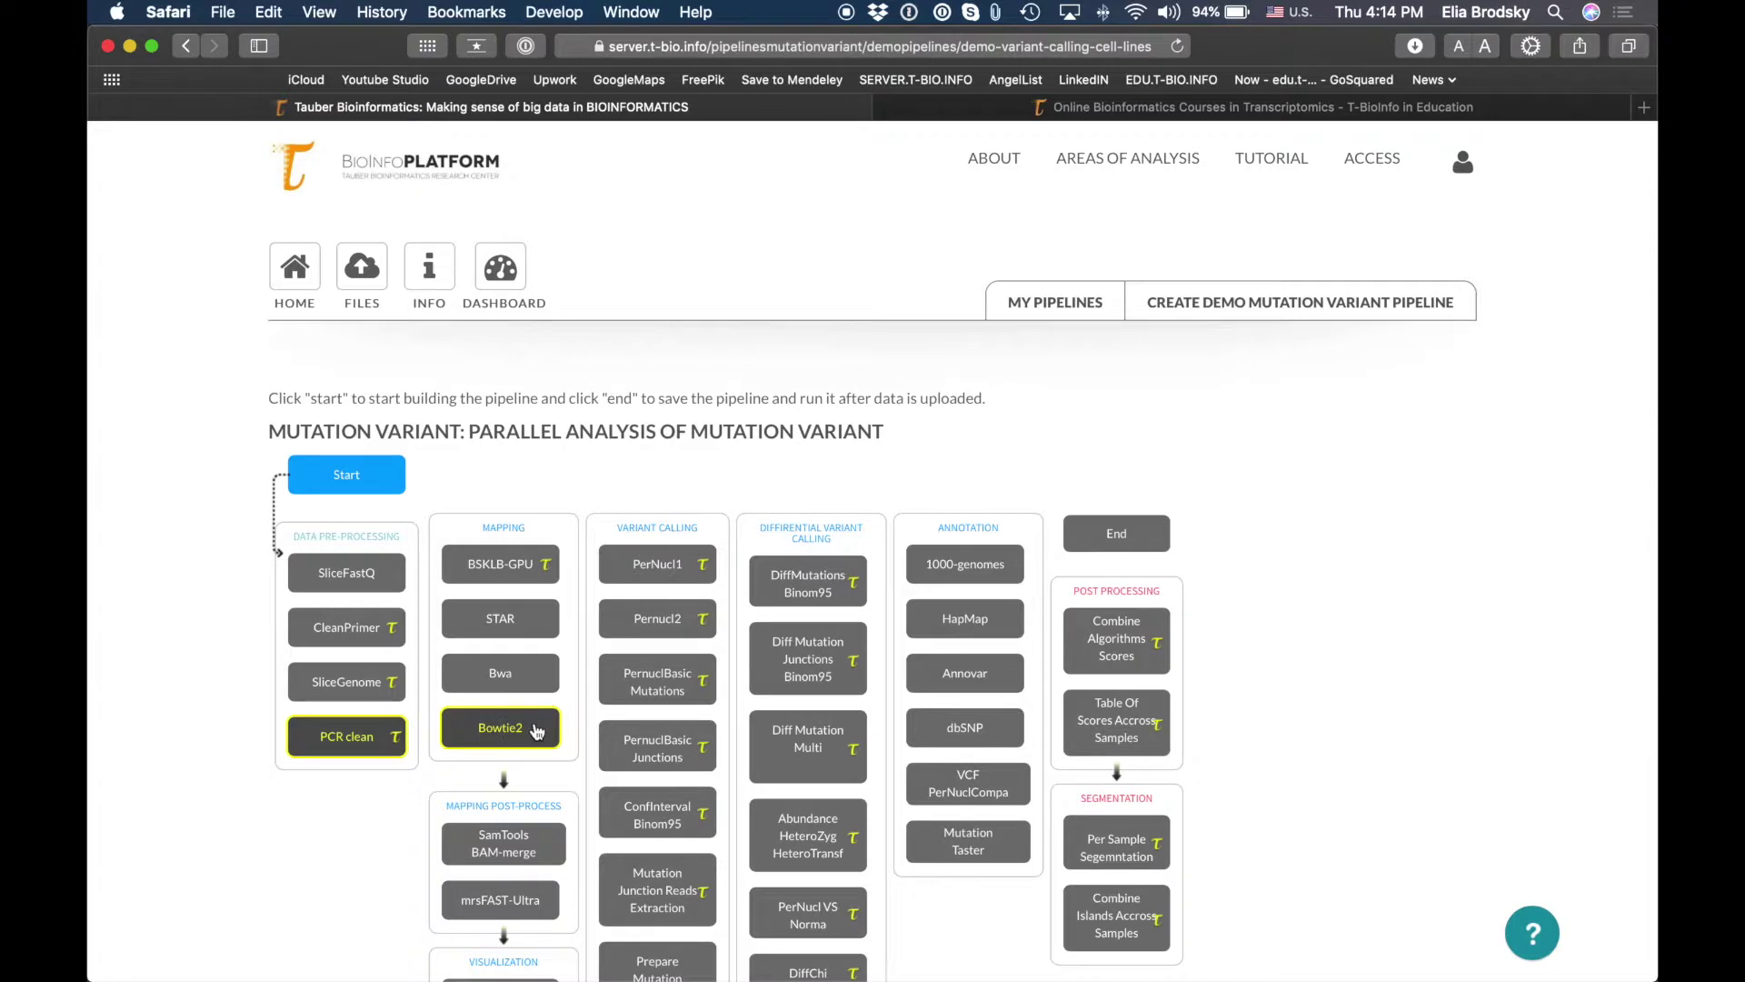
{"action": "left_click", "coordinate": [1081, 474]}
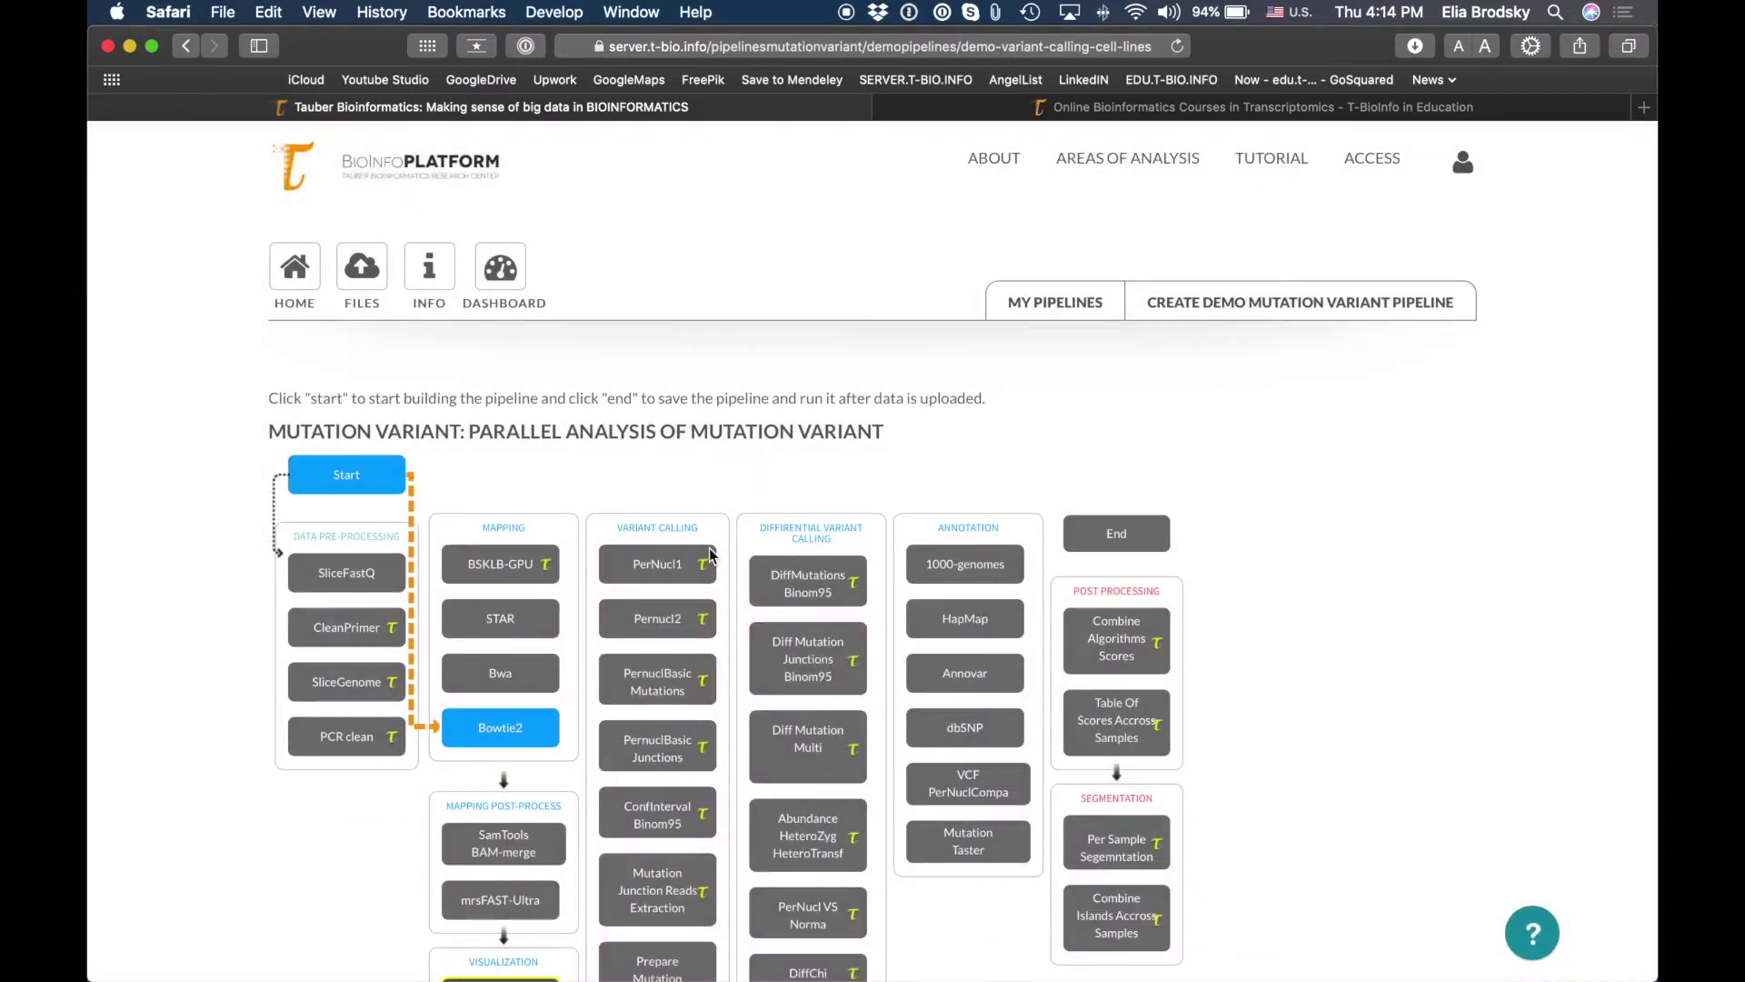
{"action": "scroll", "coordinate": [691, 545], "scroll_direction": "down", "scroll_amount": 5}
{"action": "left_click", "coordinate": [537, 553]}
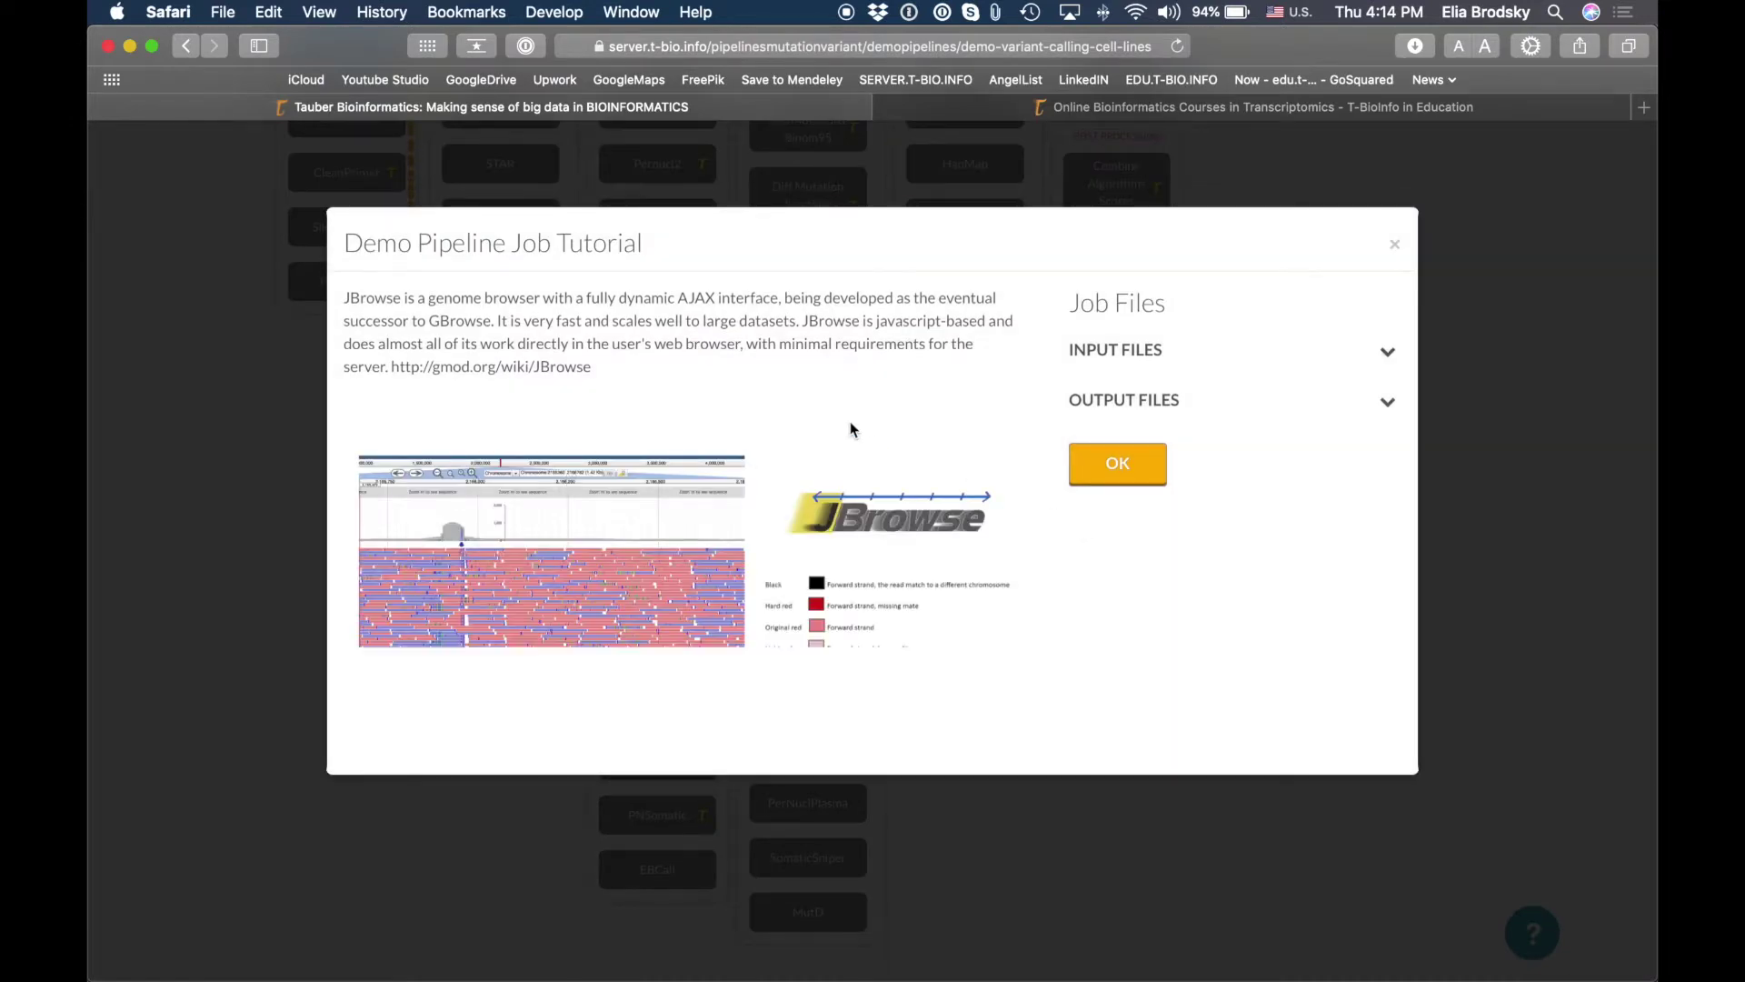
{"action": "left_click", "coordinate": [1097, 475]}
{"action": "scroll", "coordinate": [1095, 471], "scroll_direction": "up", "scroll_amount": 5}
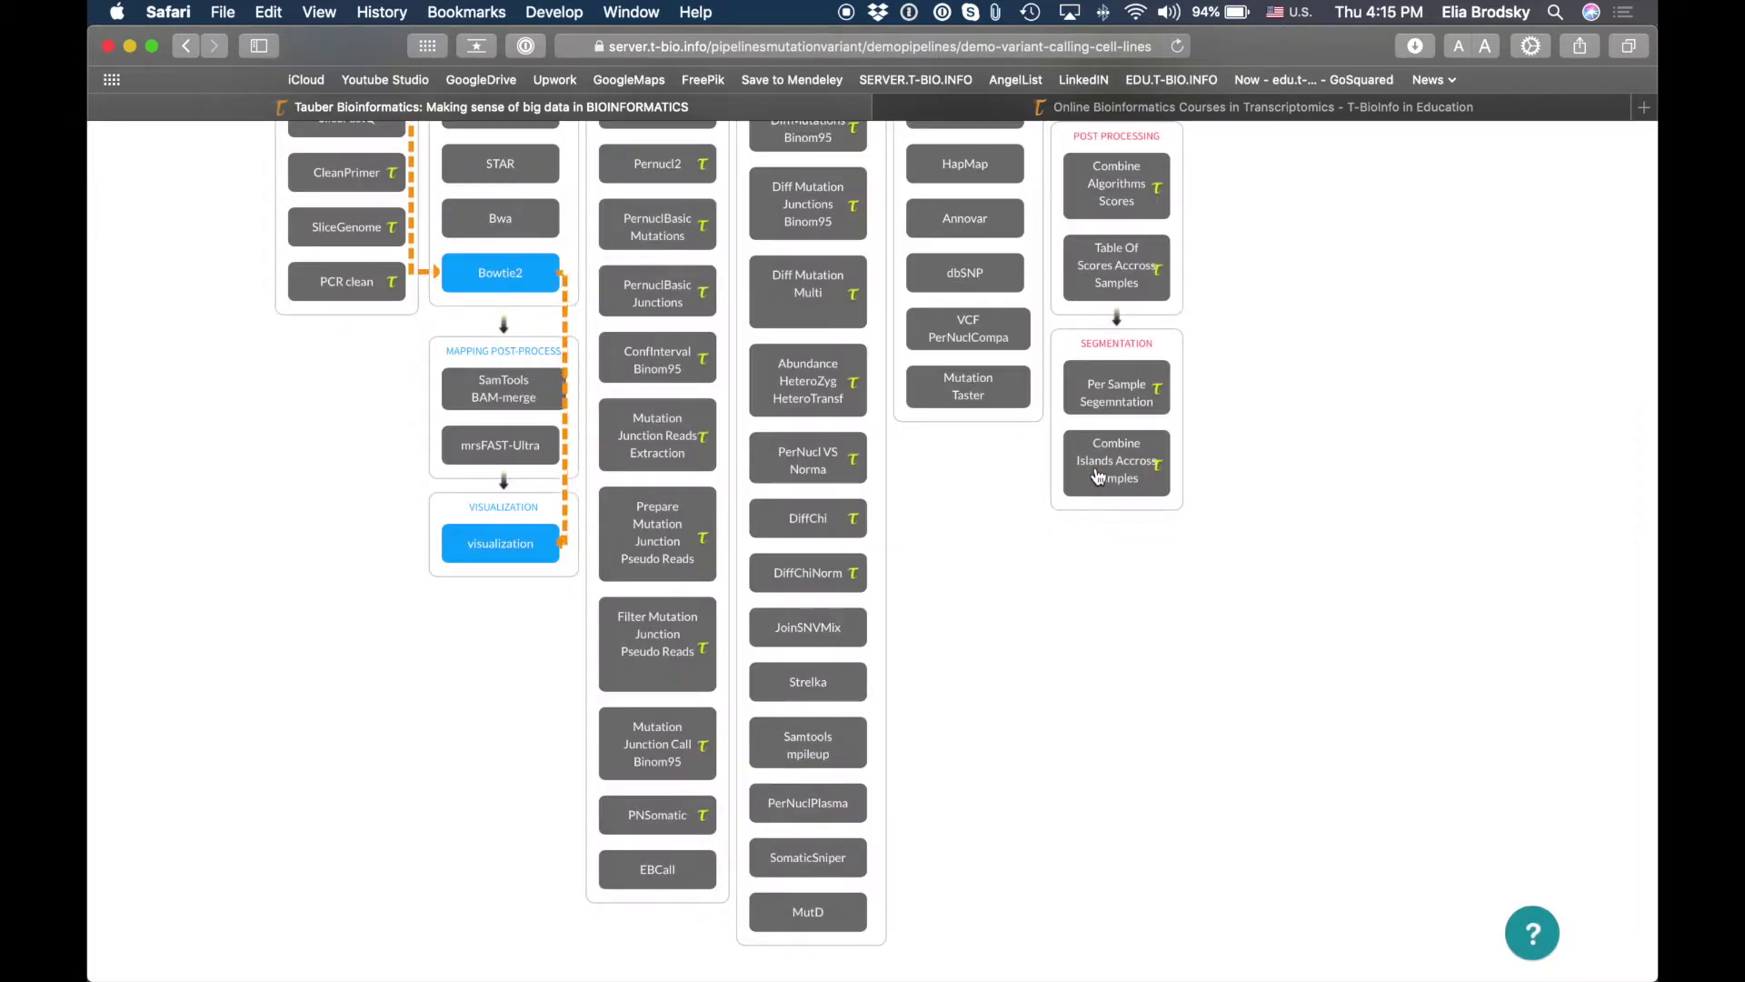
{"action": "left_click", "coordinate": [1142, 461]}
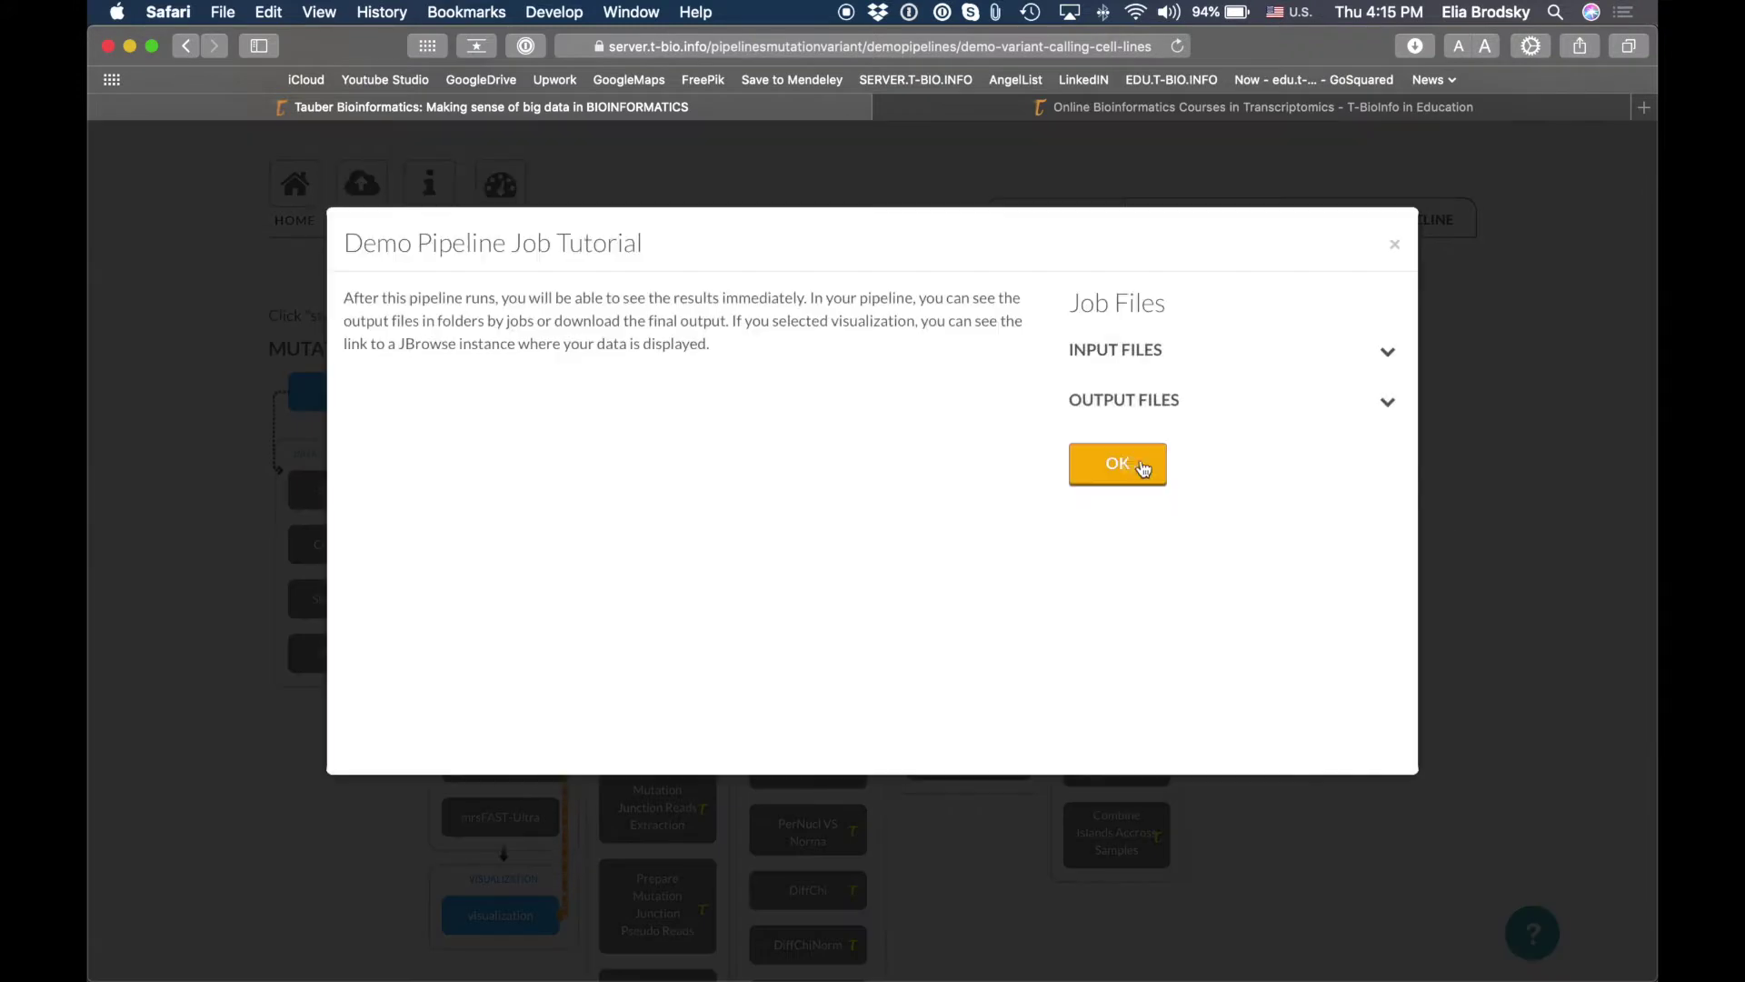
Step: View both samples' alignment and coverage tracks in JBrowse, then switch back to Areas of Analysis
{"action": "left_click", "coordinate": [1087, 466]}
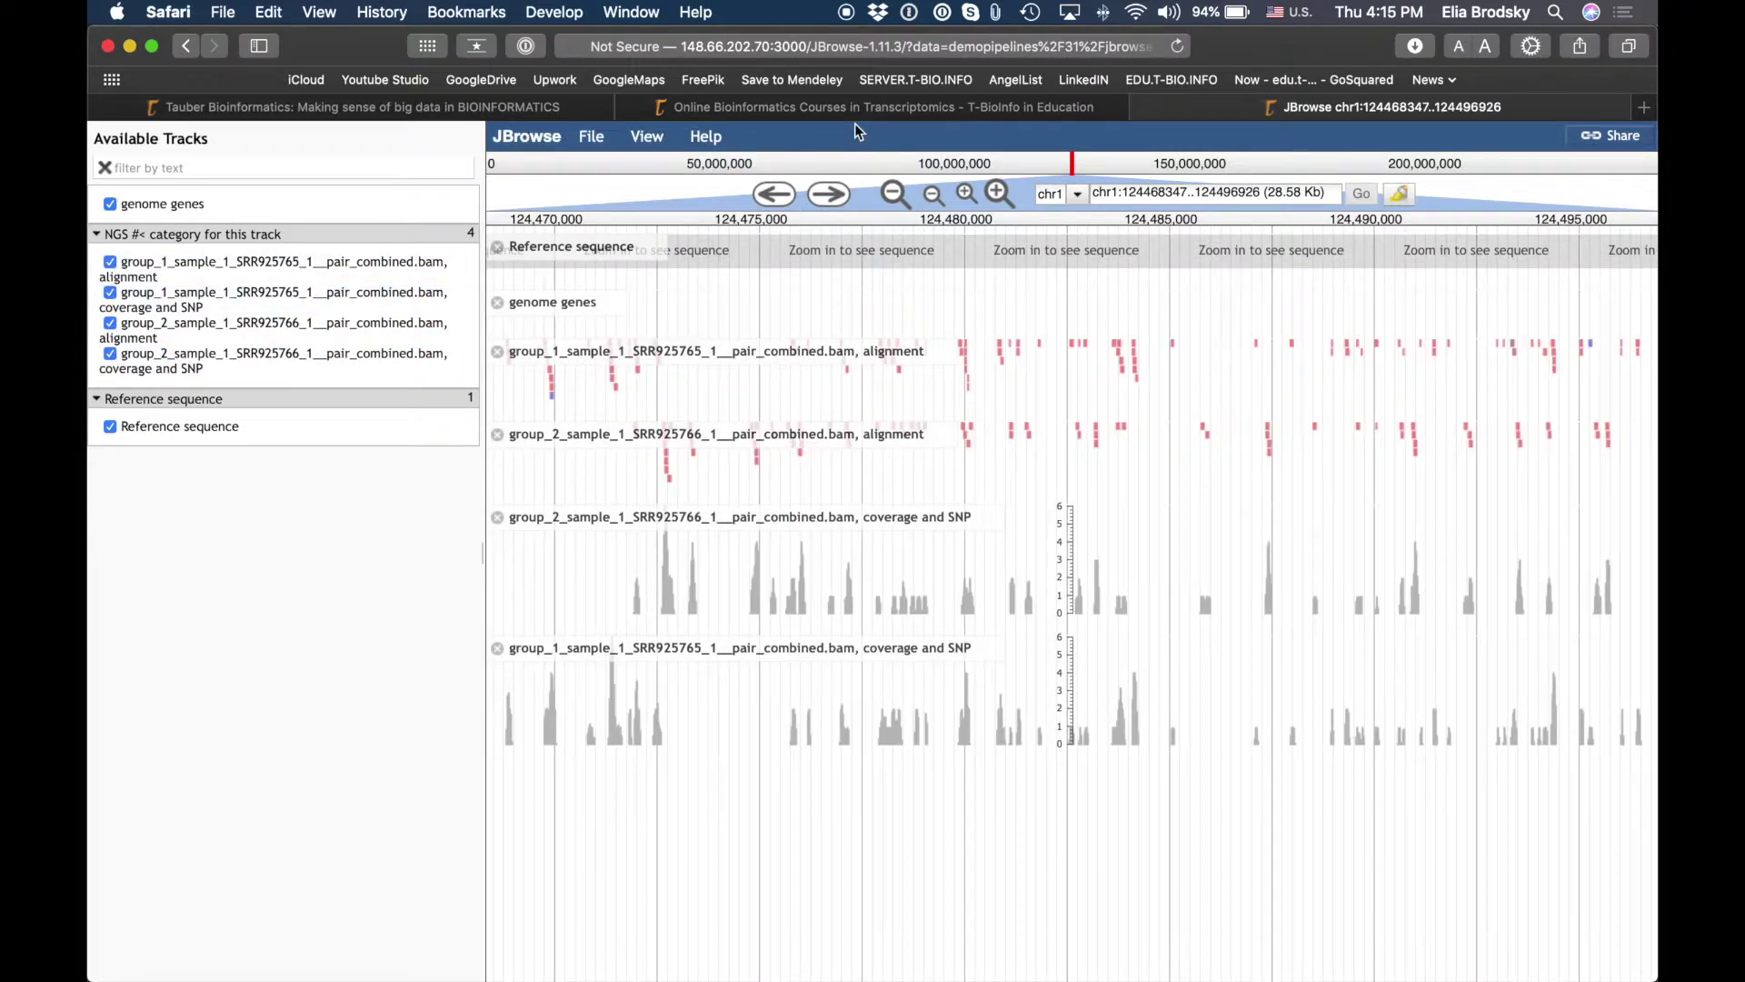
{"action": "key", "text": "ctrl+Tab"}
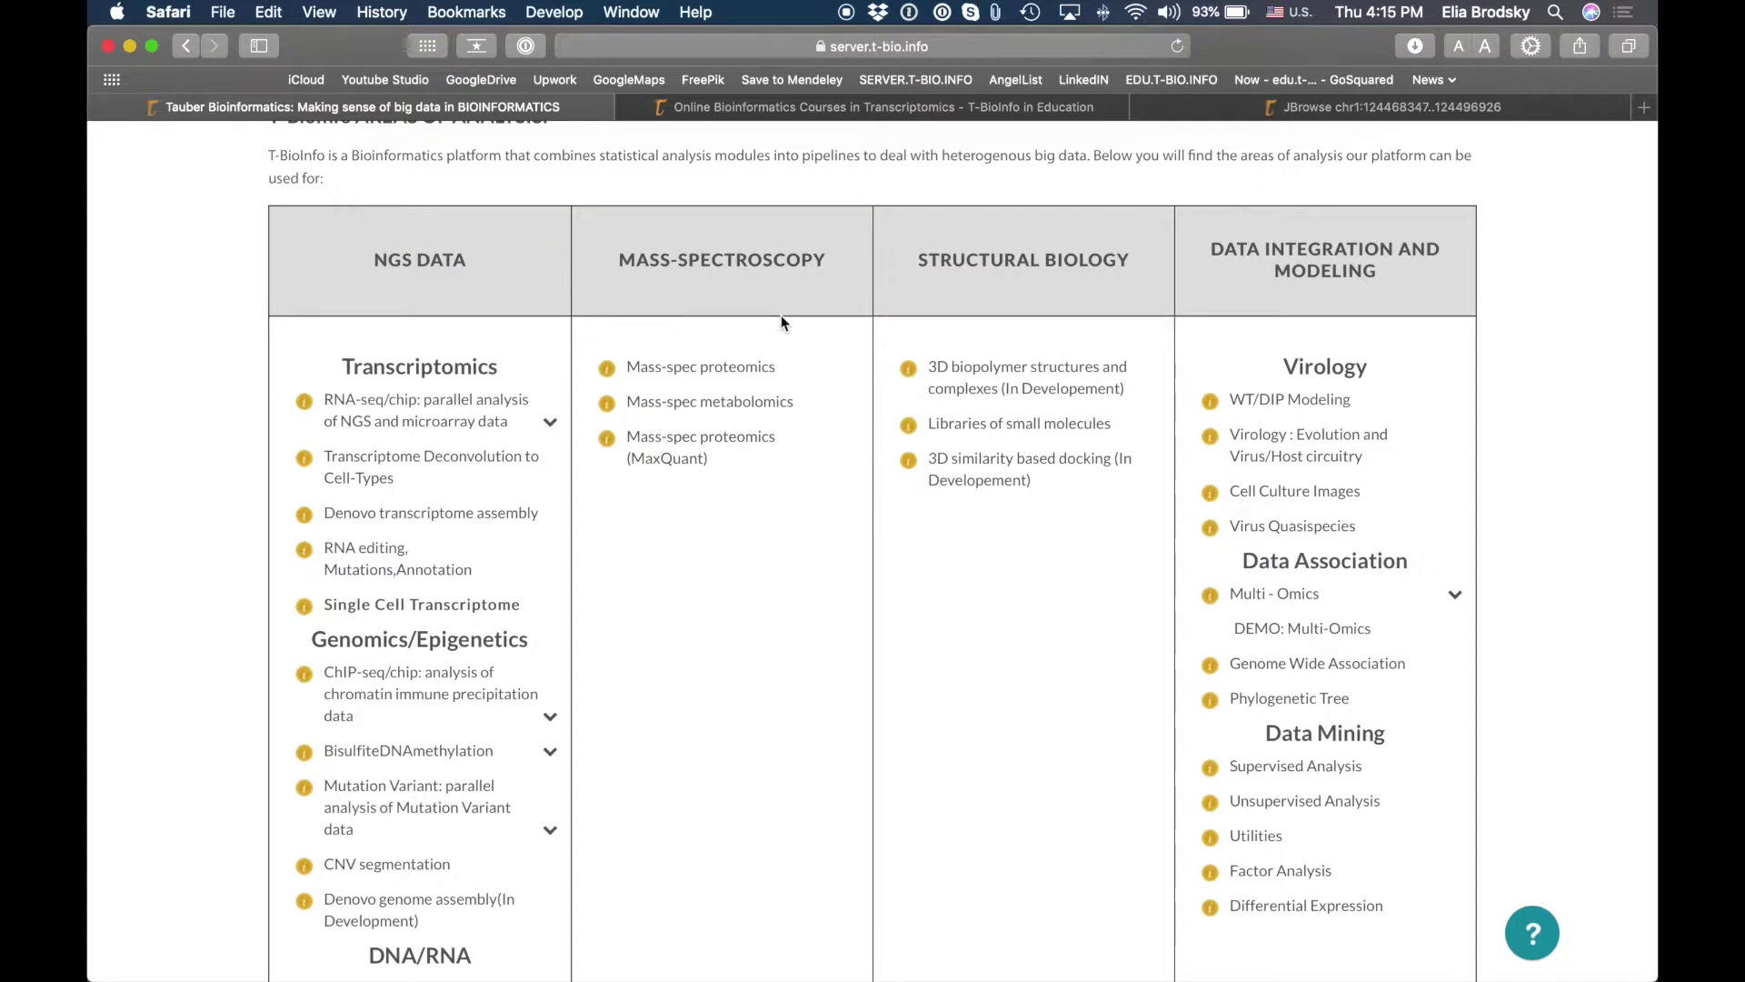
Step: Start the DEMO: Multi-Omics pipeline and review inputs RNA_editing.txt and RNA_expression.txt
{"action": "left_click", "coordinate": [1280, 628]}
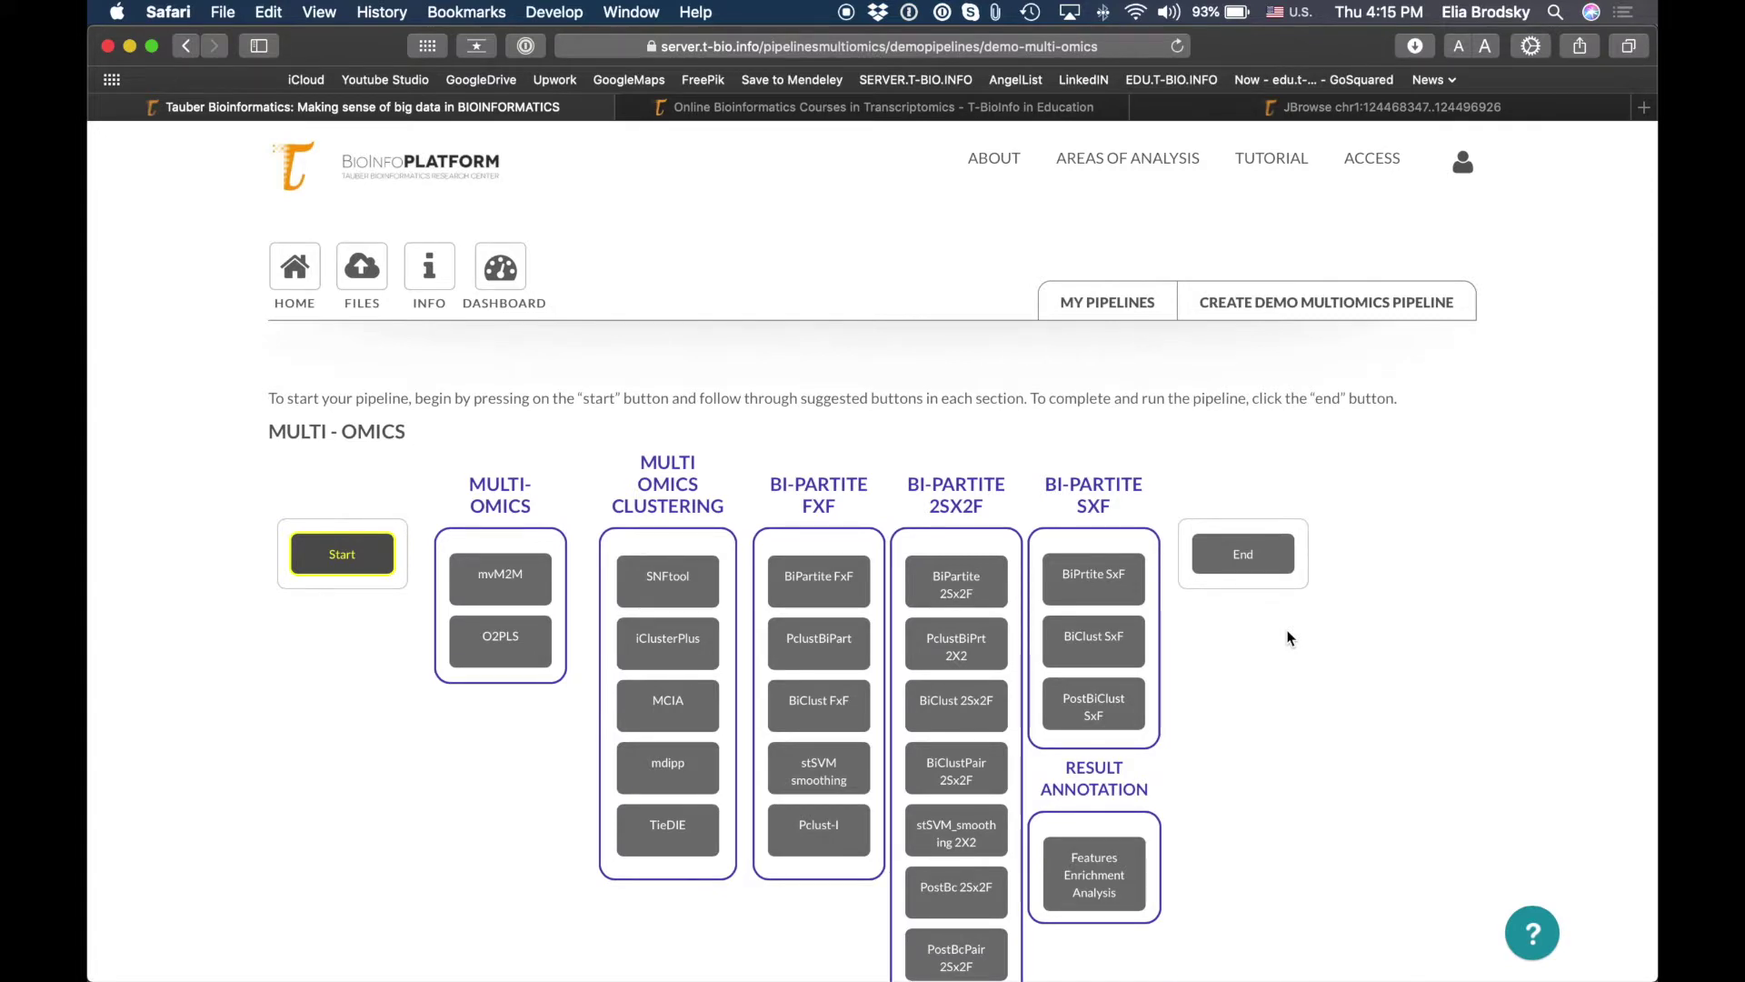
{"action": "left_click", "coordinate": [362, 559]}
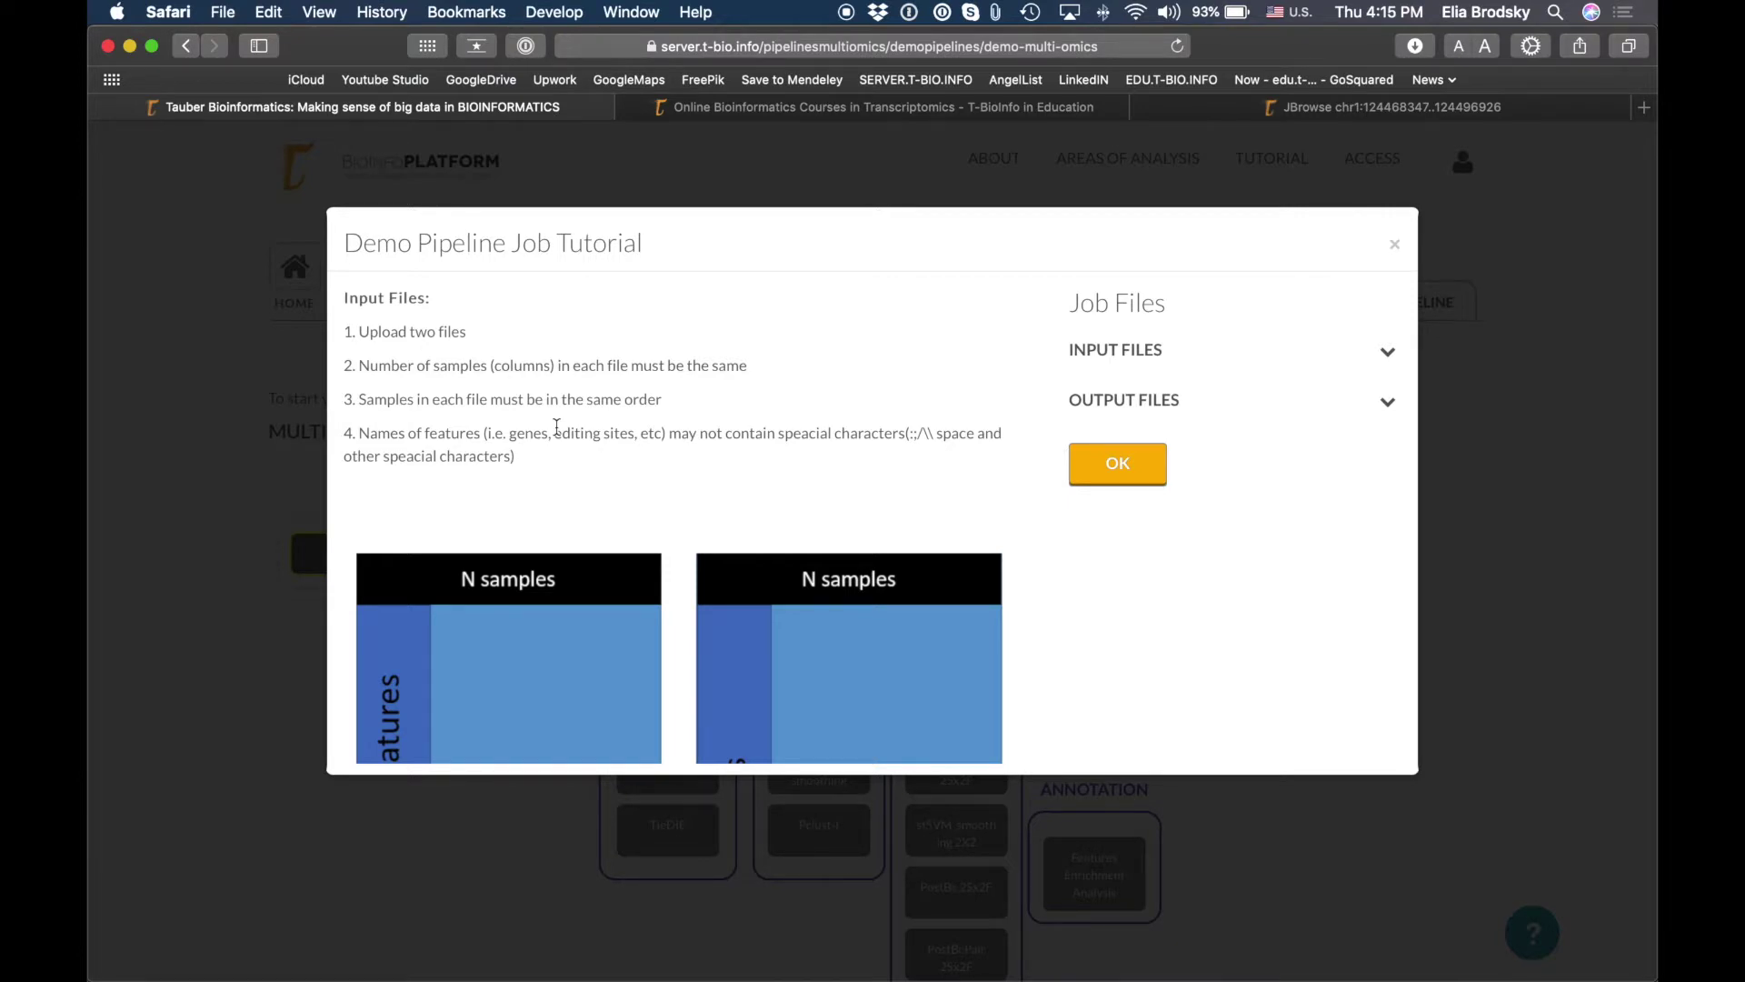
{"action": "scroll", "coordinate": [556, 427], "scroll_direction": "down", "scroll_amount": 3}
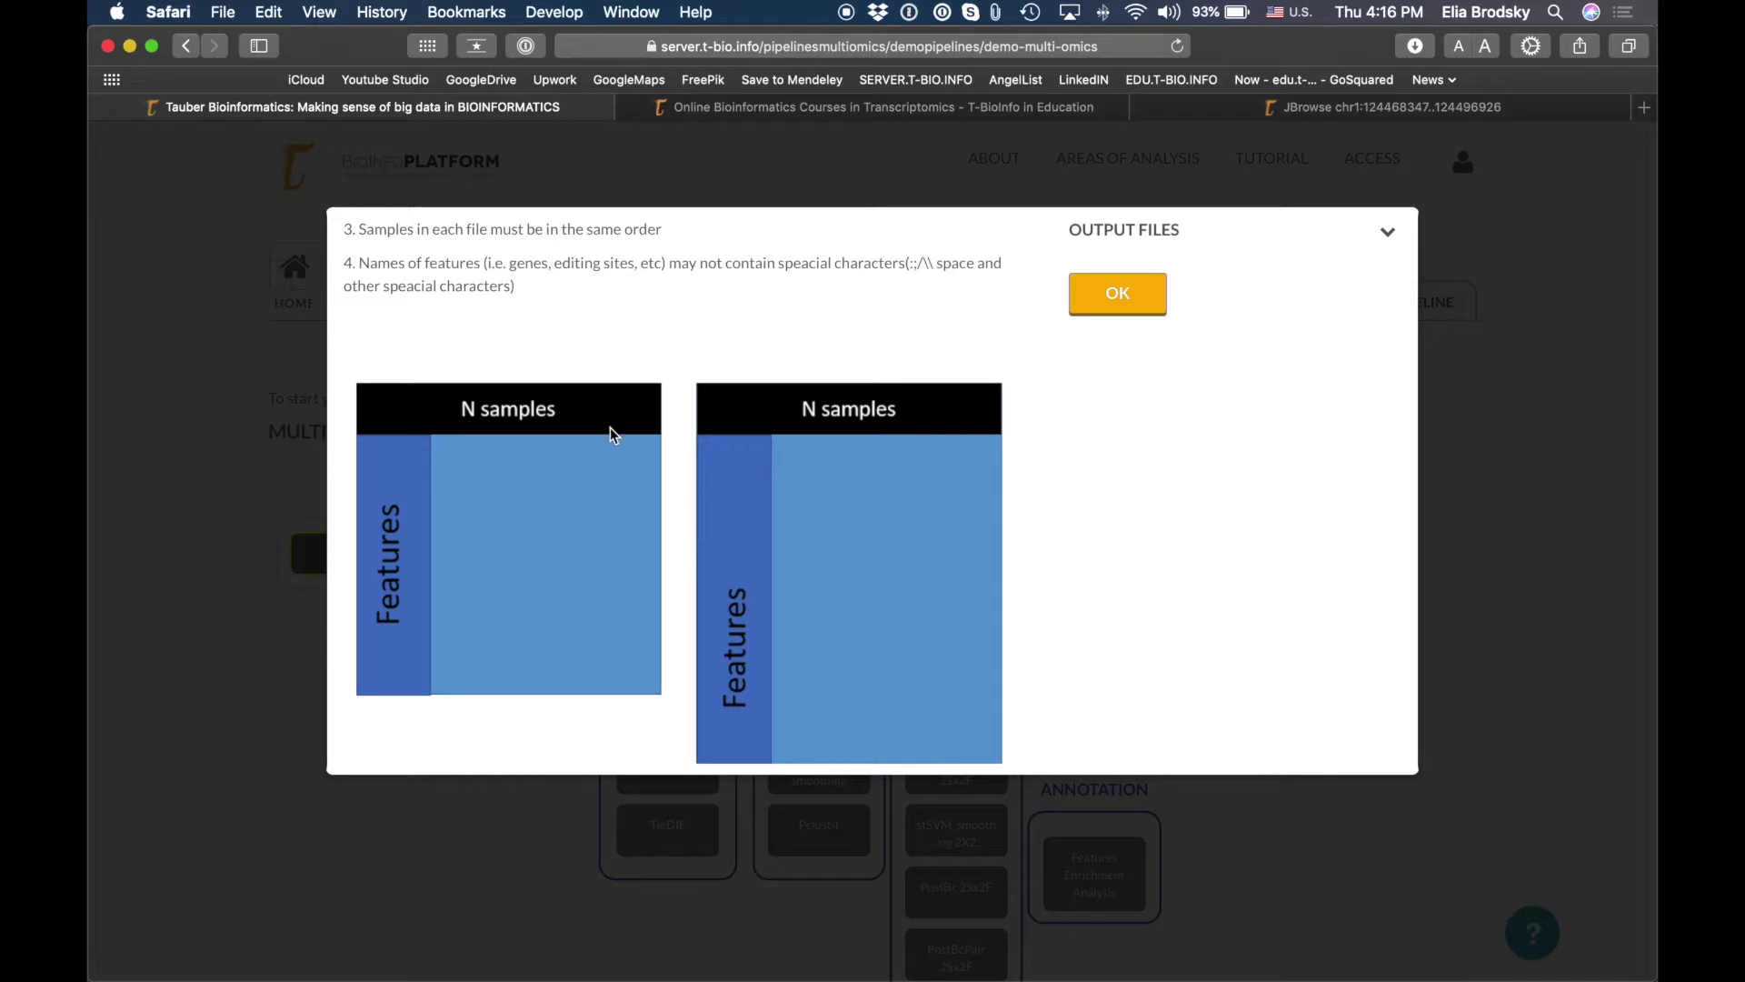
{"action": "scroll", "coordinate": [609, 434], "scroll_direction": "down", "scroll_amount": 10}
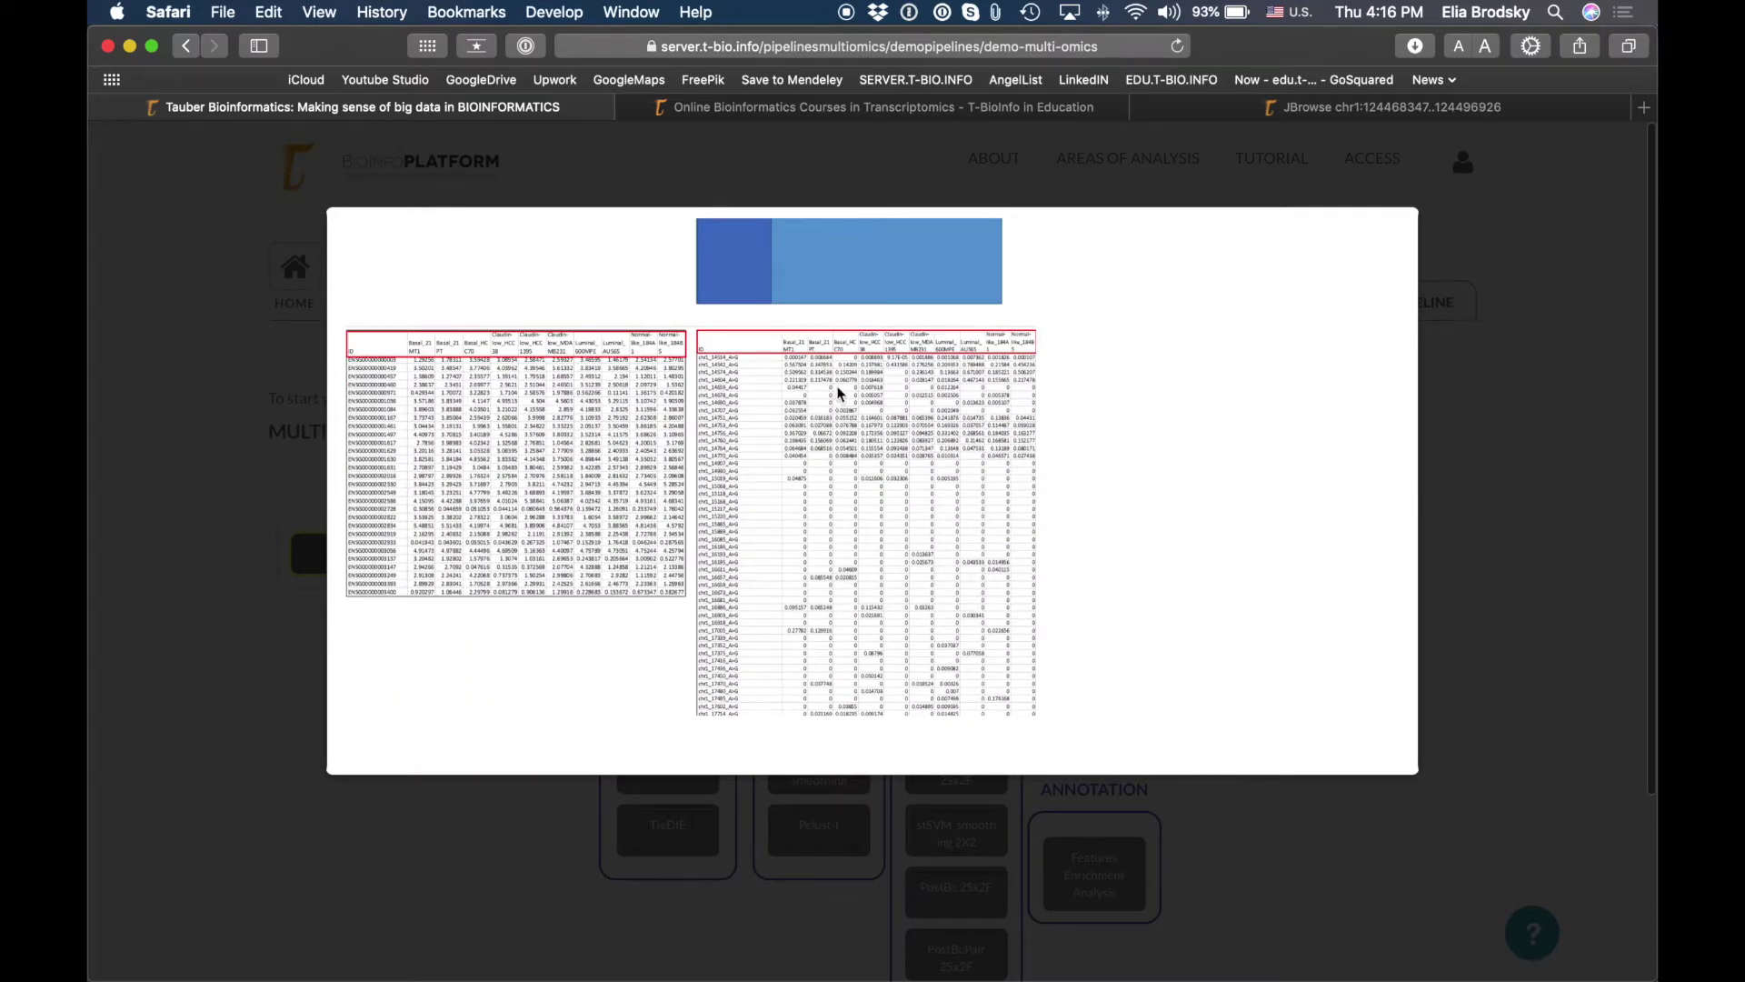
{"action": "scroll", "coordinate": [850, 382], "scroll_direction": "up", "scroll_amount": 10}
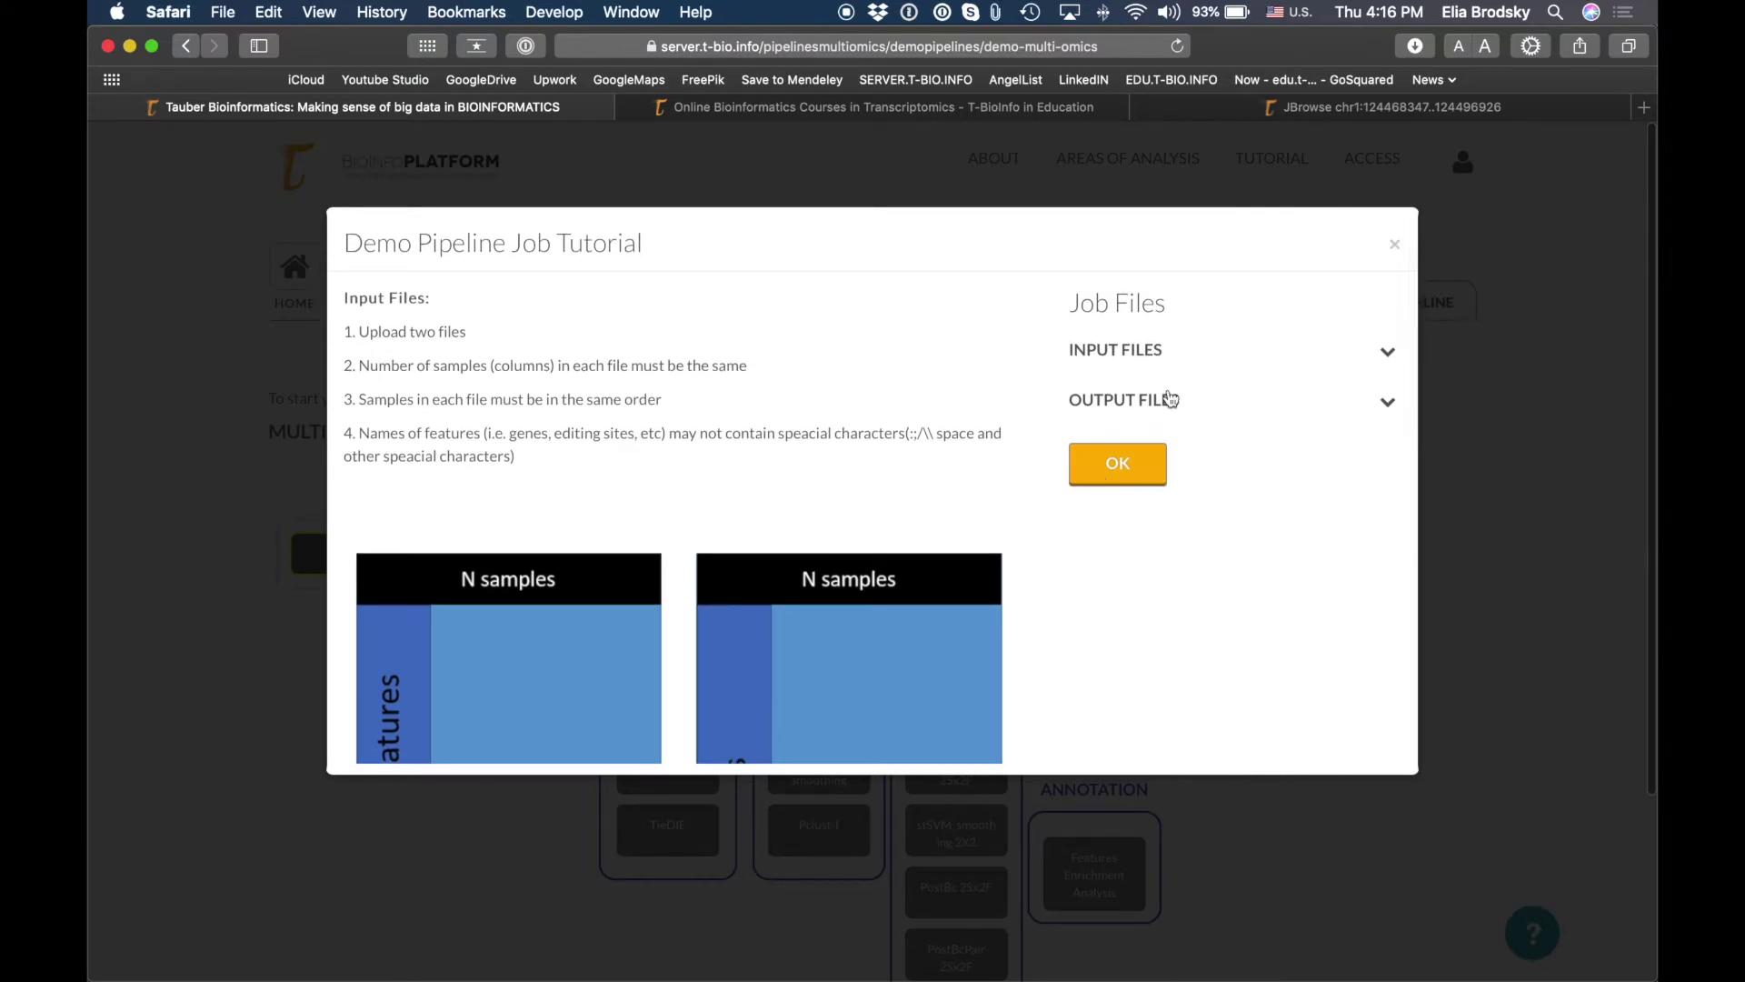
{"action": "left_click", "coordinate": [1389, 355]}
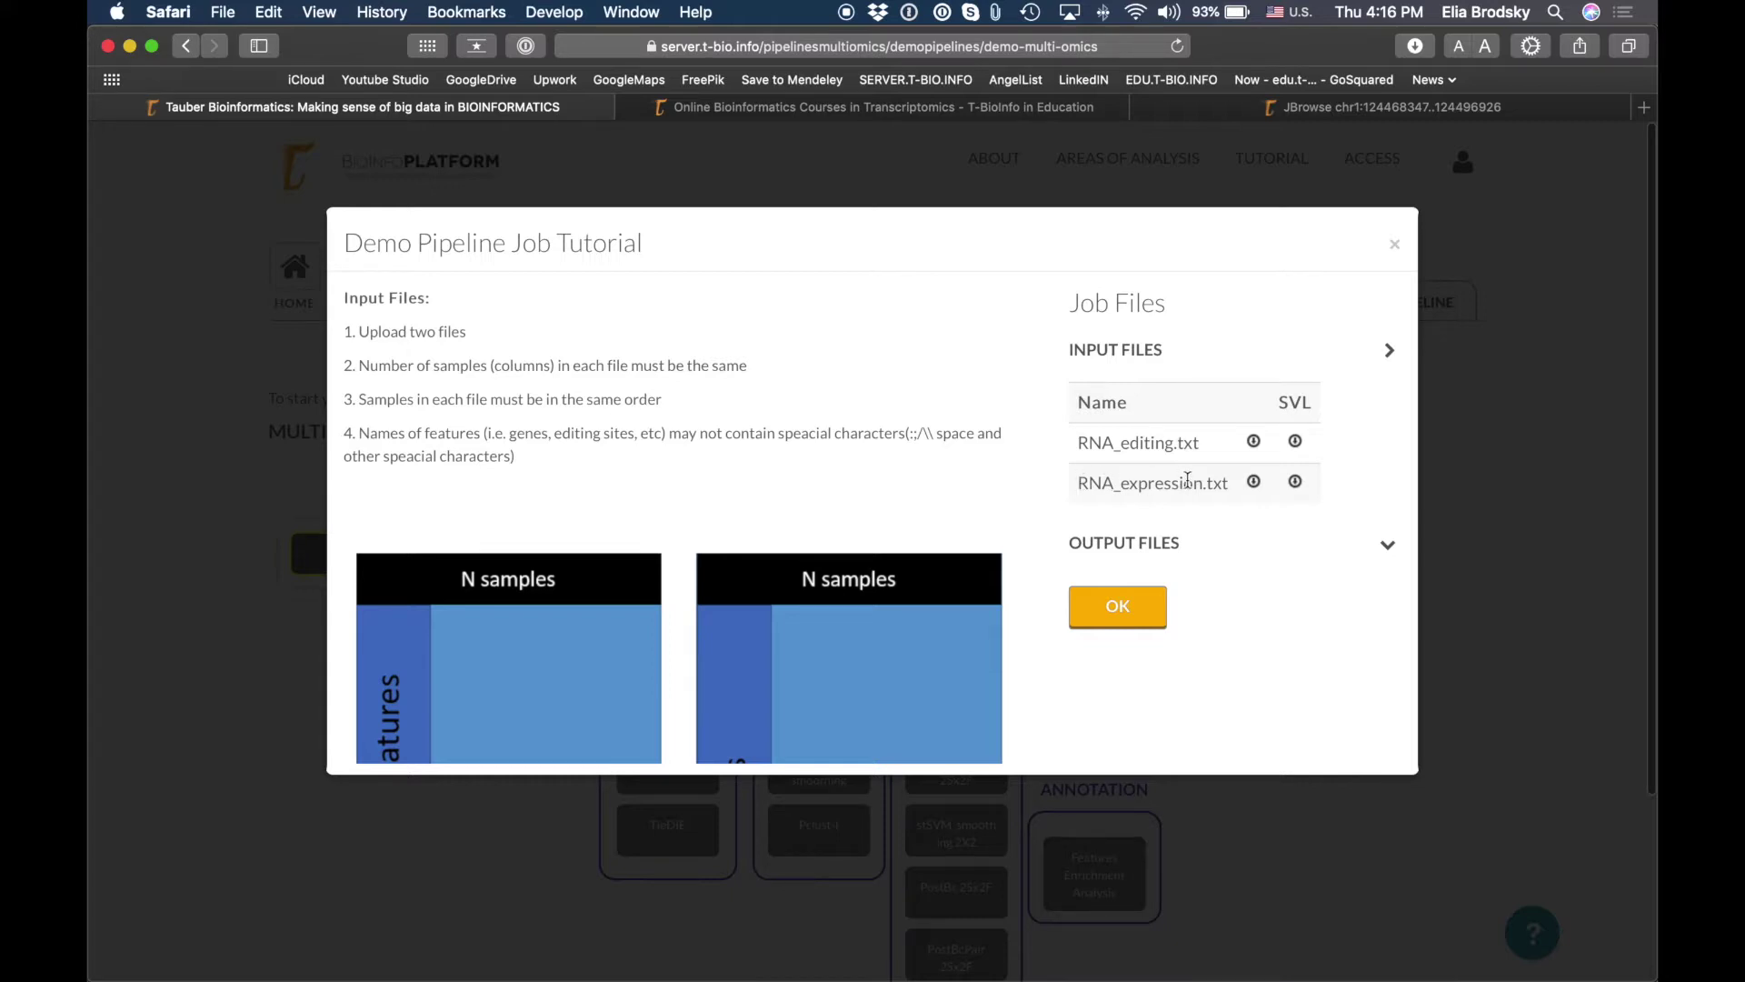
{"action": "left_click", "coordinate": [1127, 607]}
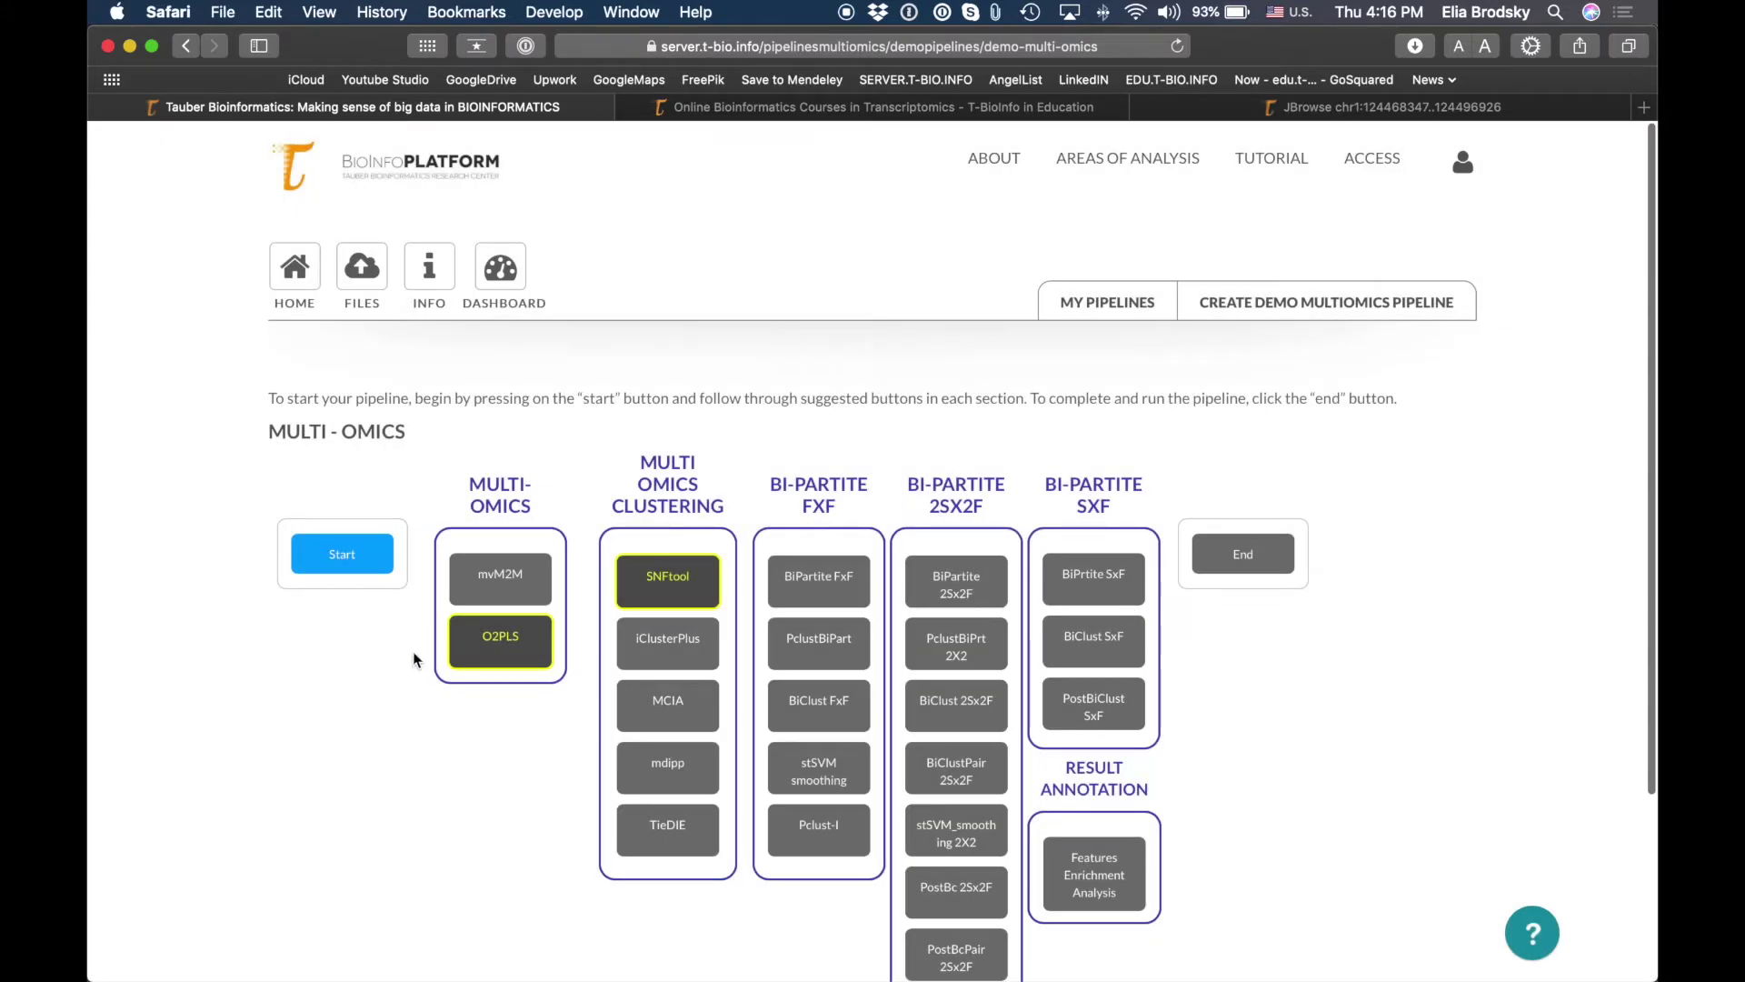
Step: Try O2PLS, step back out of it, and pick SNFtool clustering instead
{"action": "left_click", "coordinate": [535, 661]}
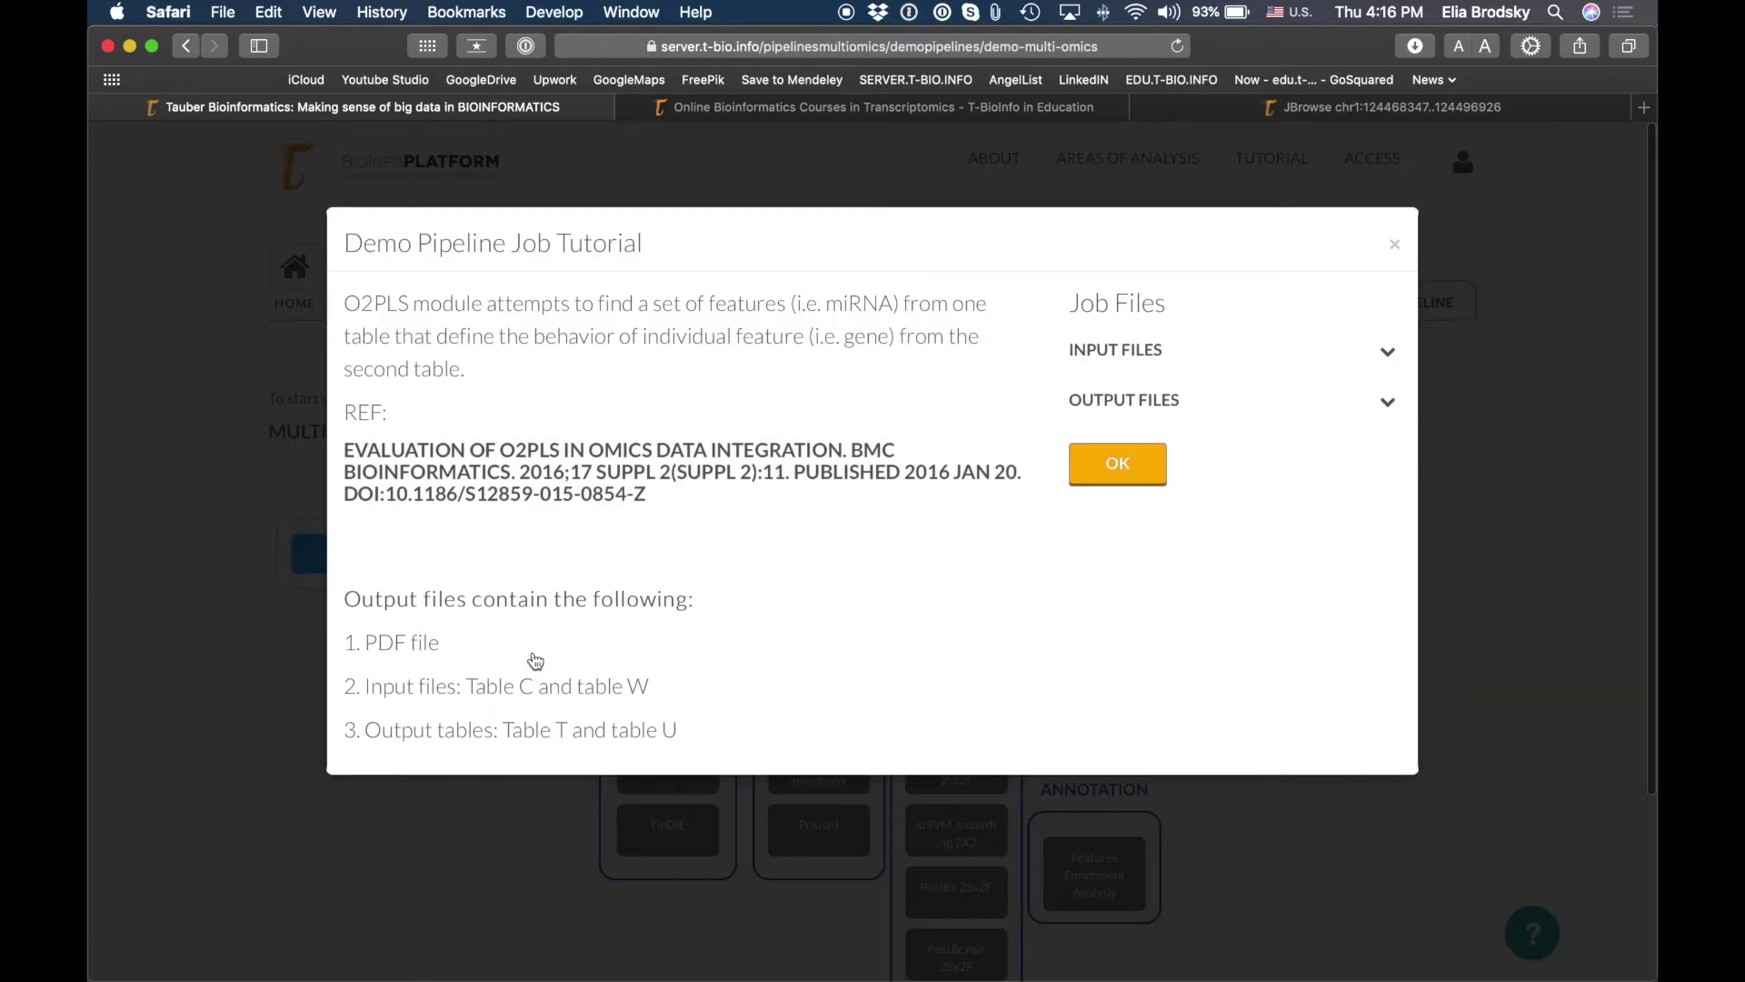
{"action": "left_click", "coordinate": [1141, 469]}
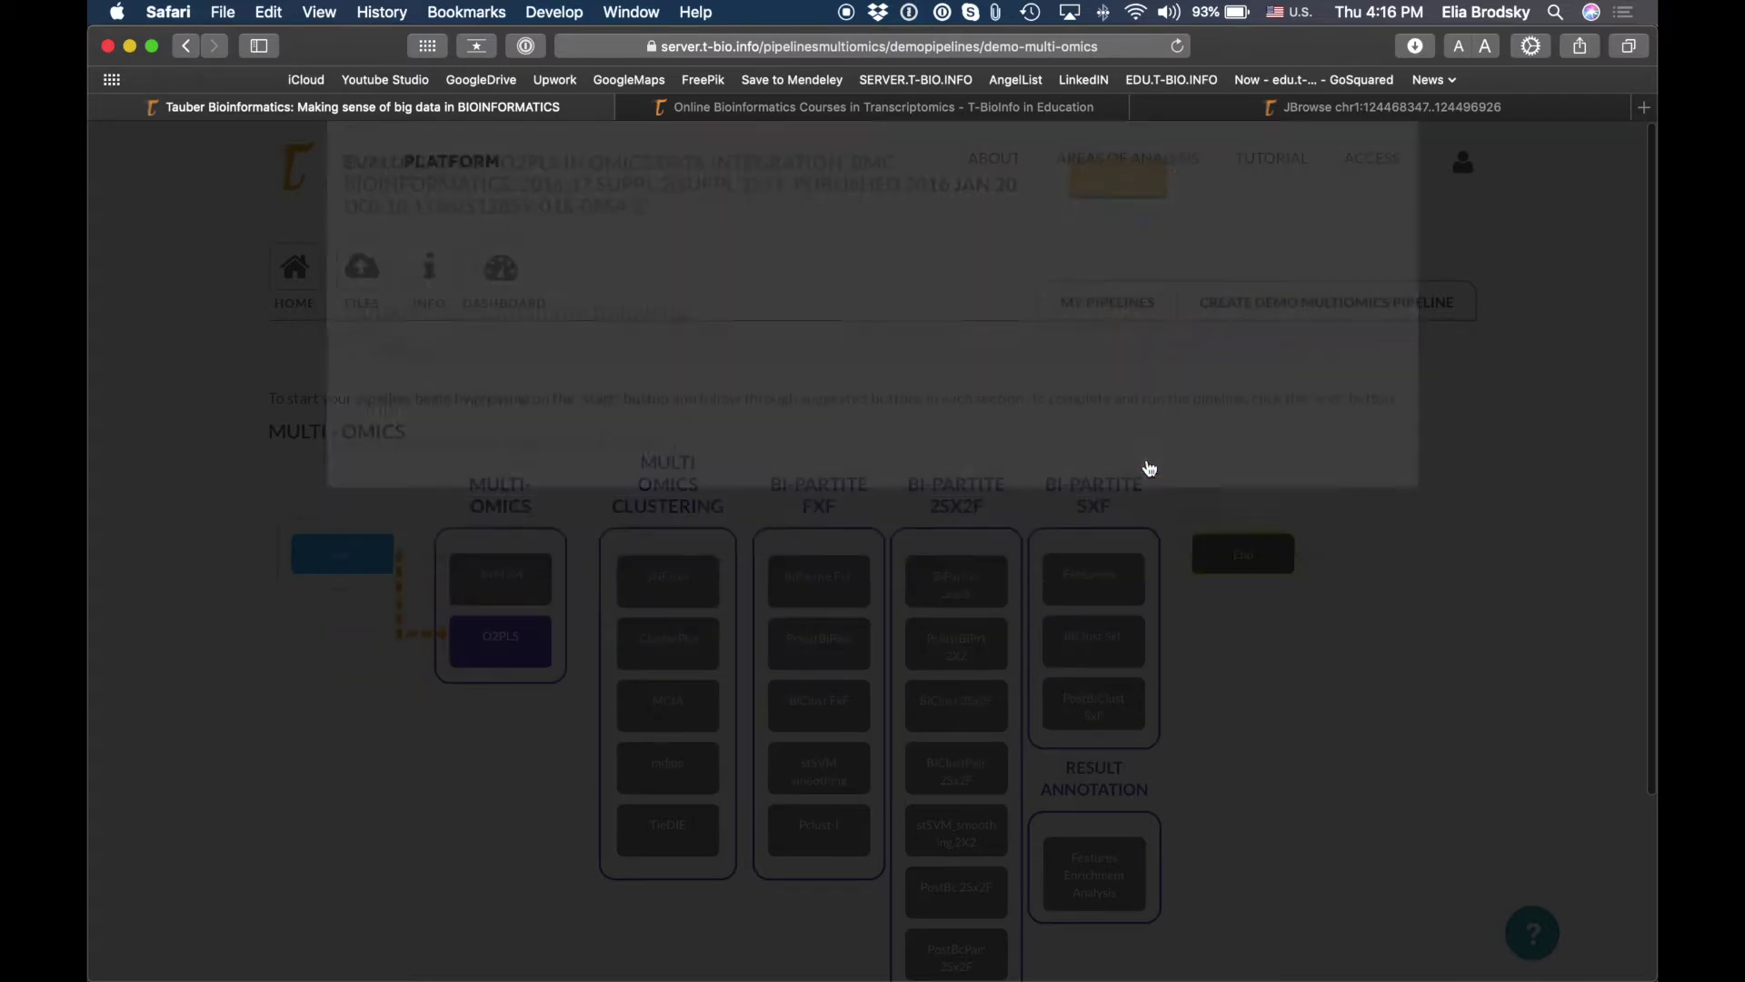
{"action": "left_click", "coordinate": [523, 651]}
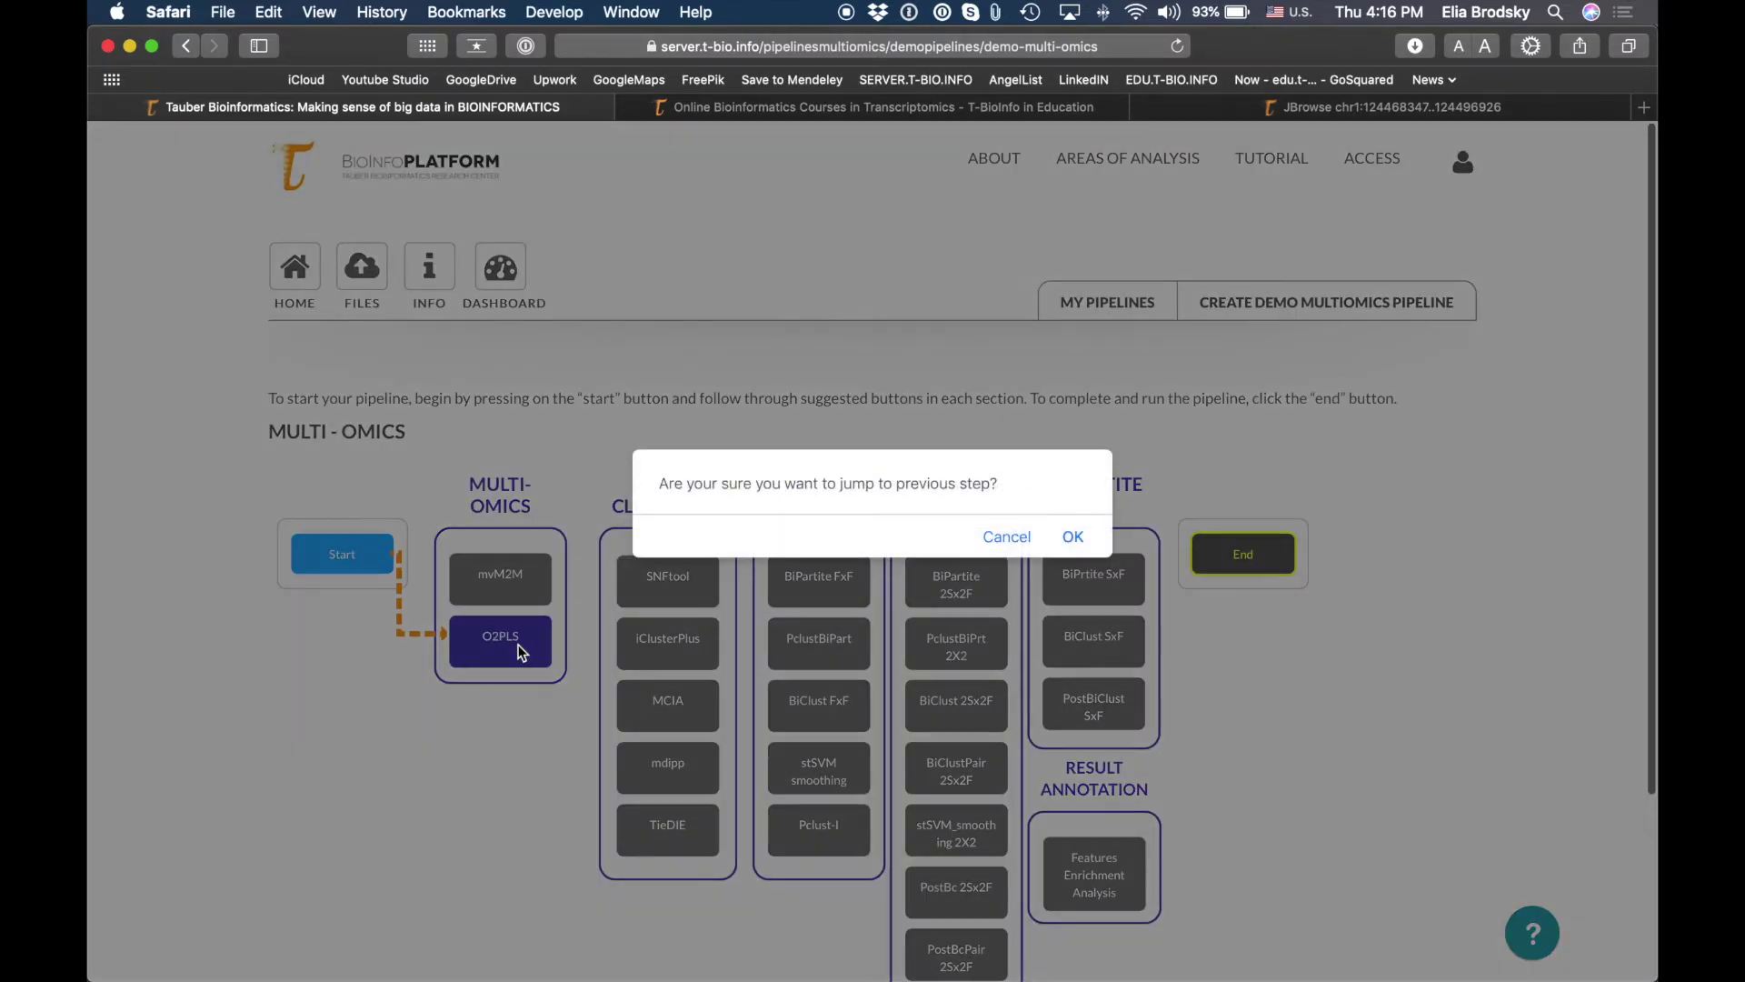
{"action": "left_click", "coordinate": [1073, 538]}
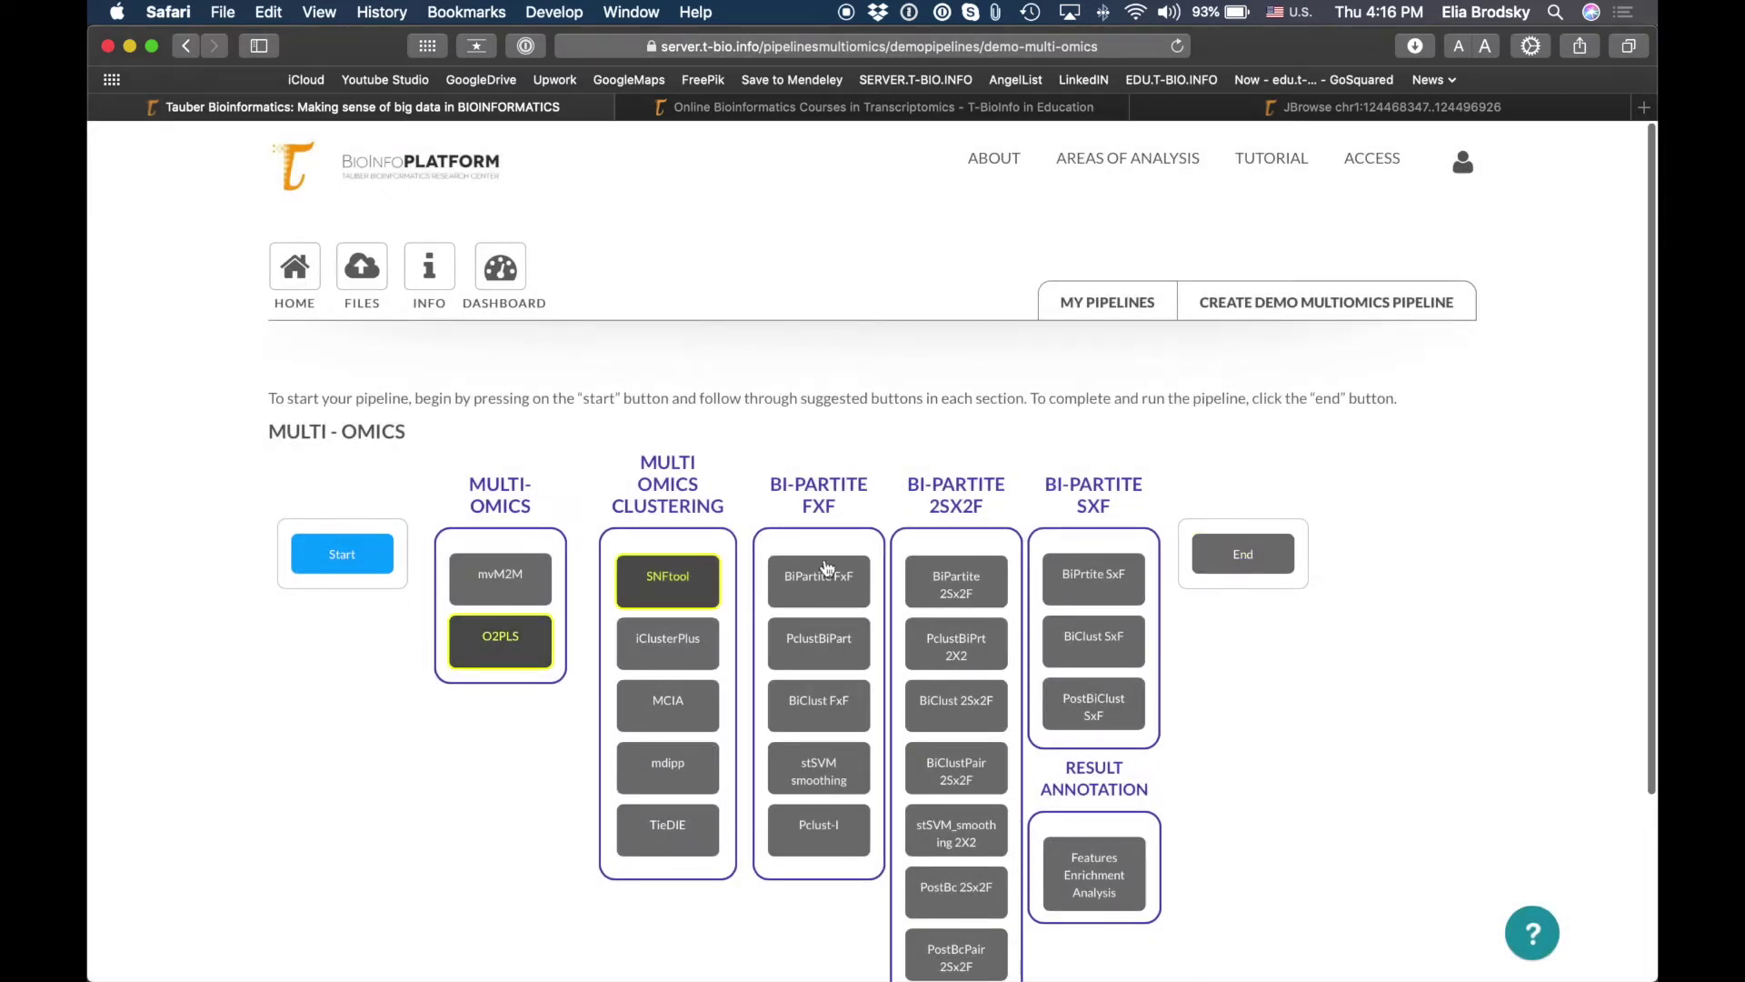
{"action": "left_click", "coordinate": [664, 602]}
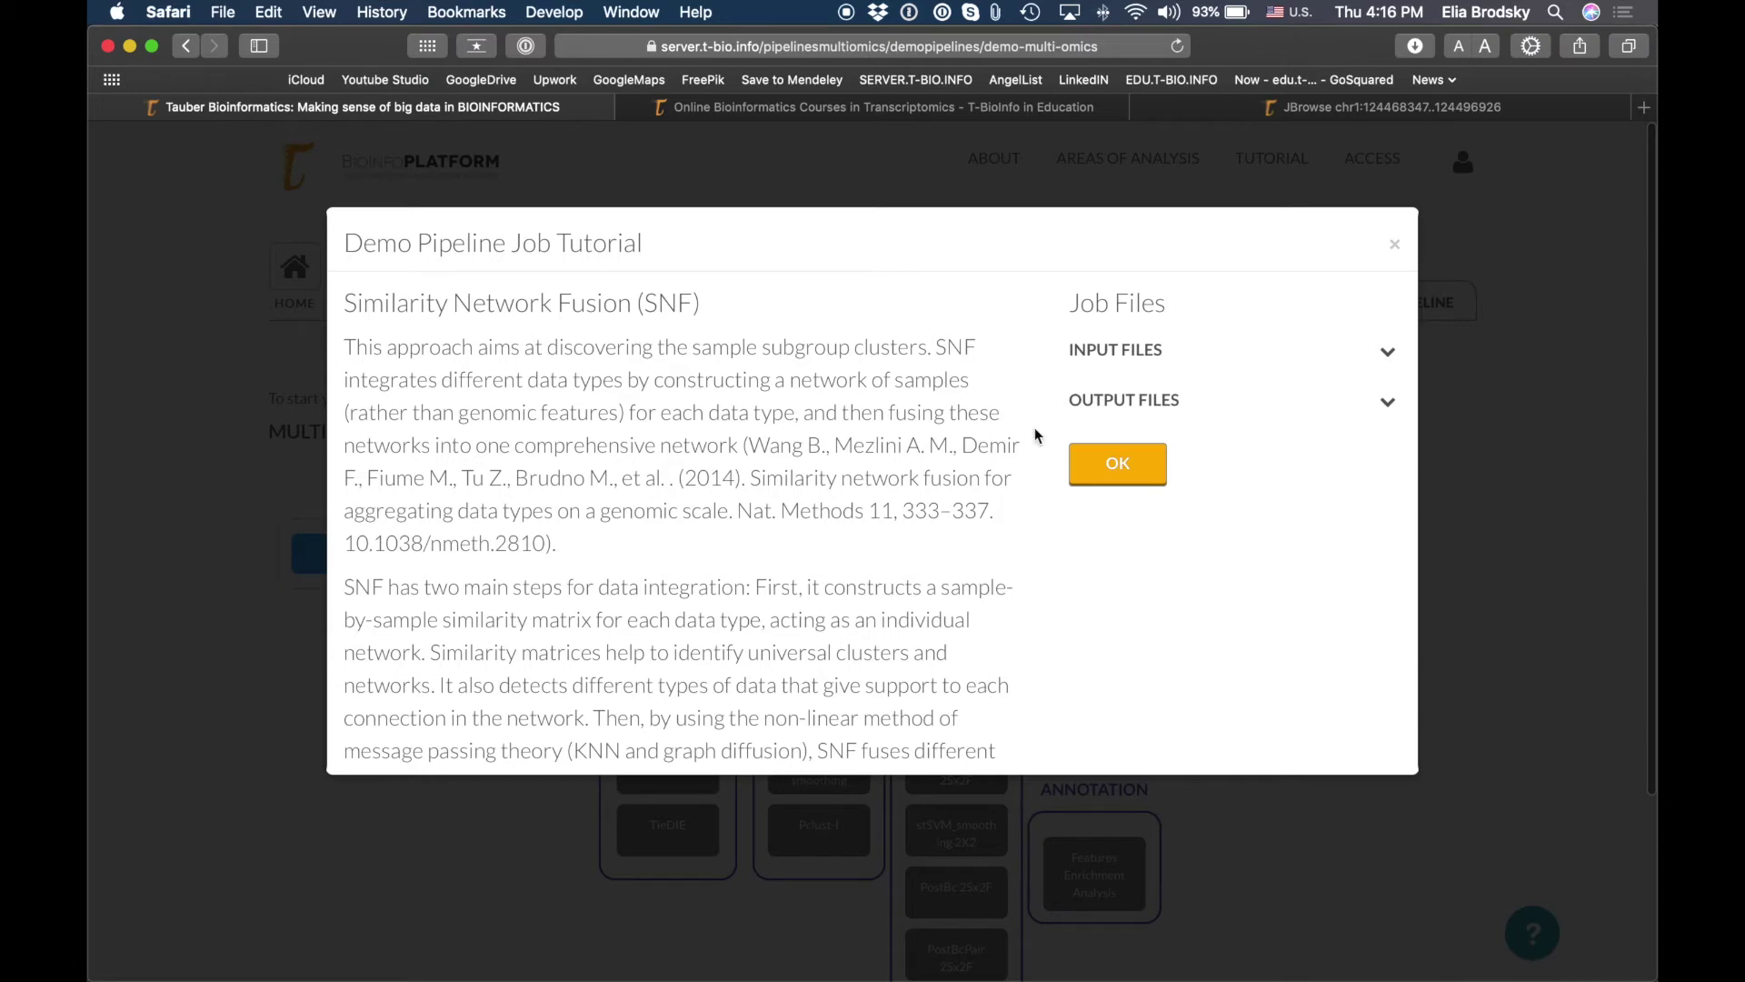
Step: Run the SNFtool pipeline and list outputs such as clusters_4.SNF.txt and W.SNF.txt
{"action": "left_click", "coordinate": [1117, 471]}
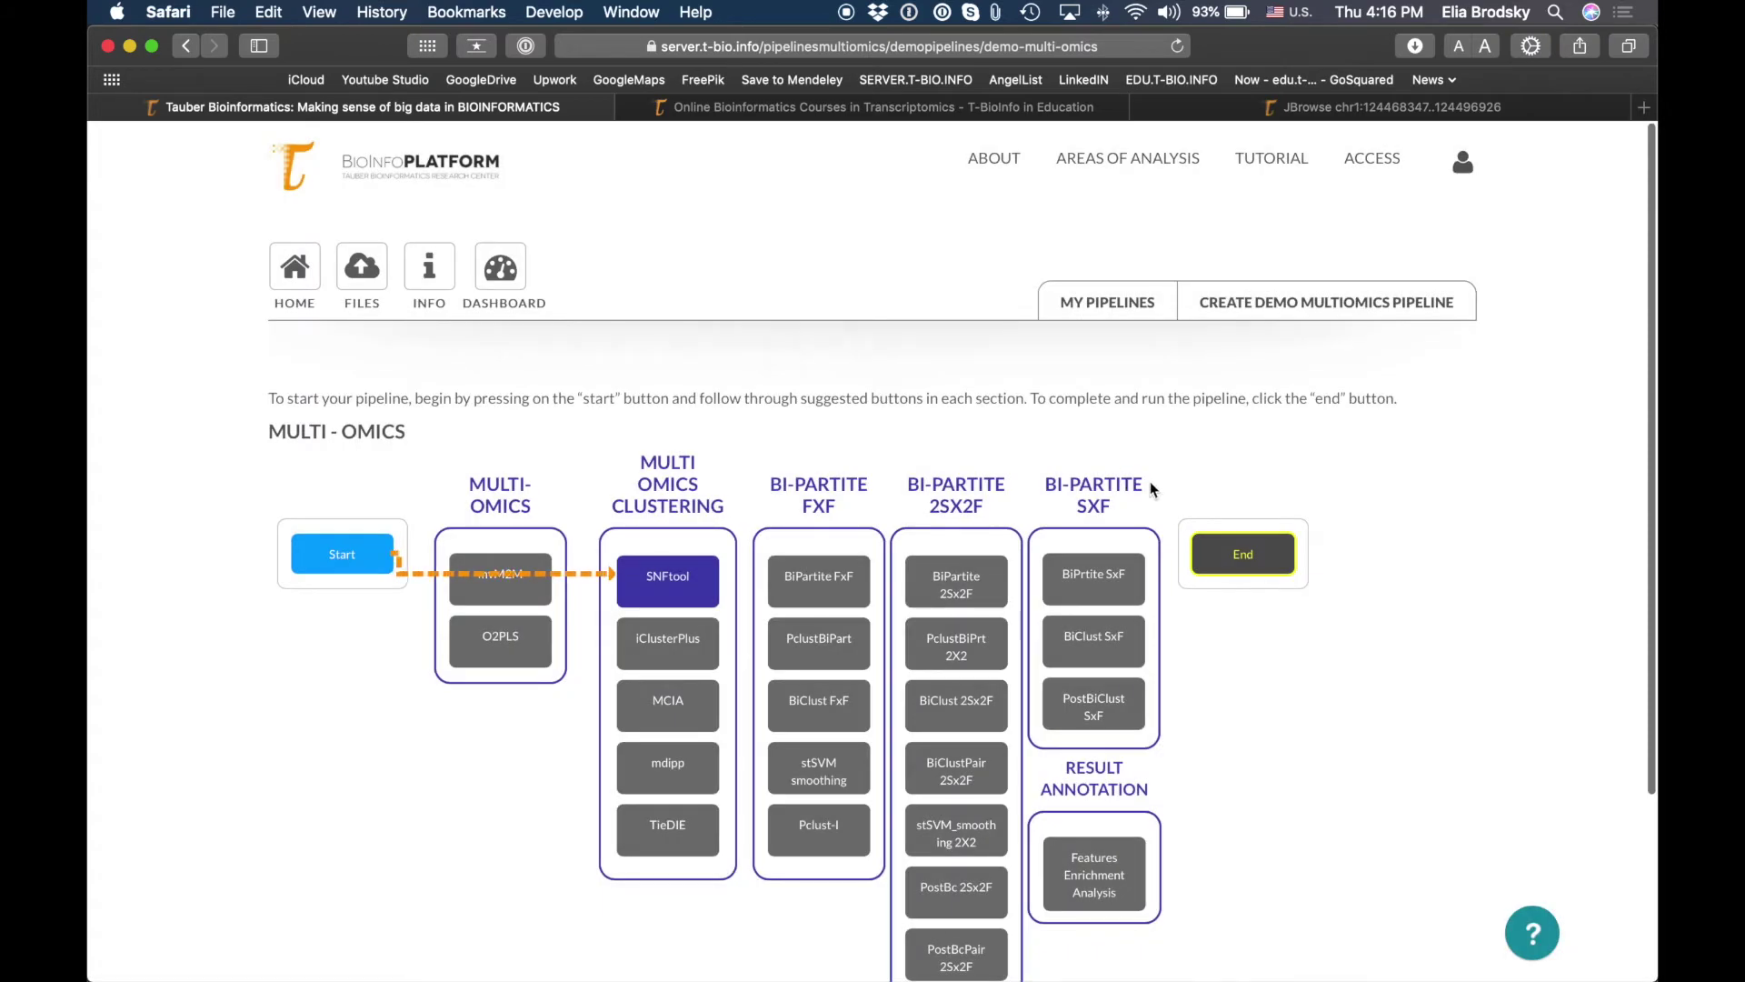
{"action": "left_click", "coordinate": [1202, 559]}
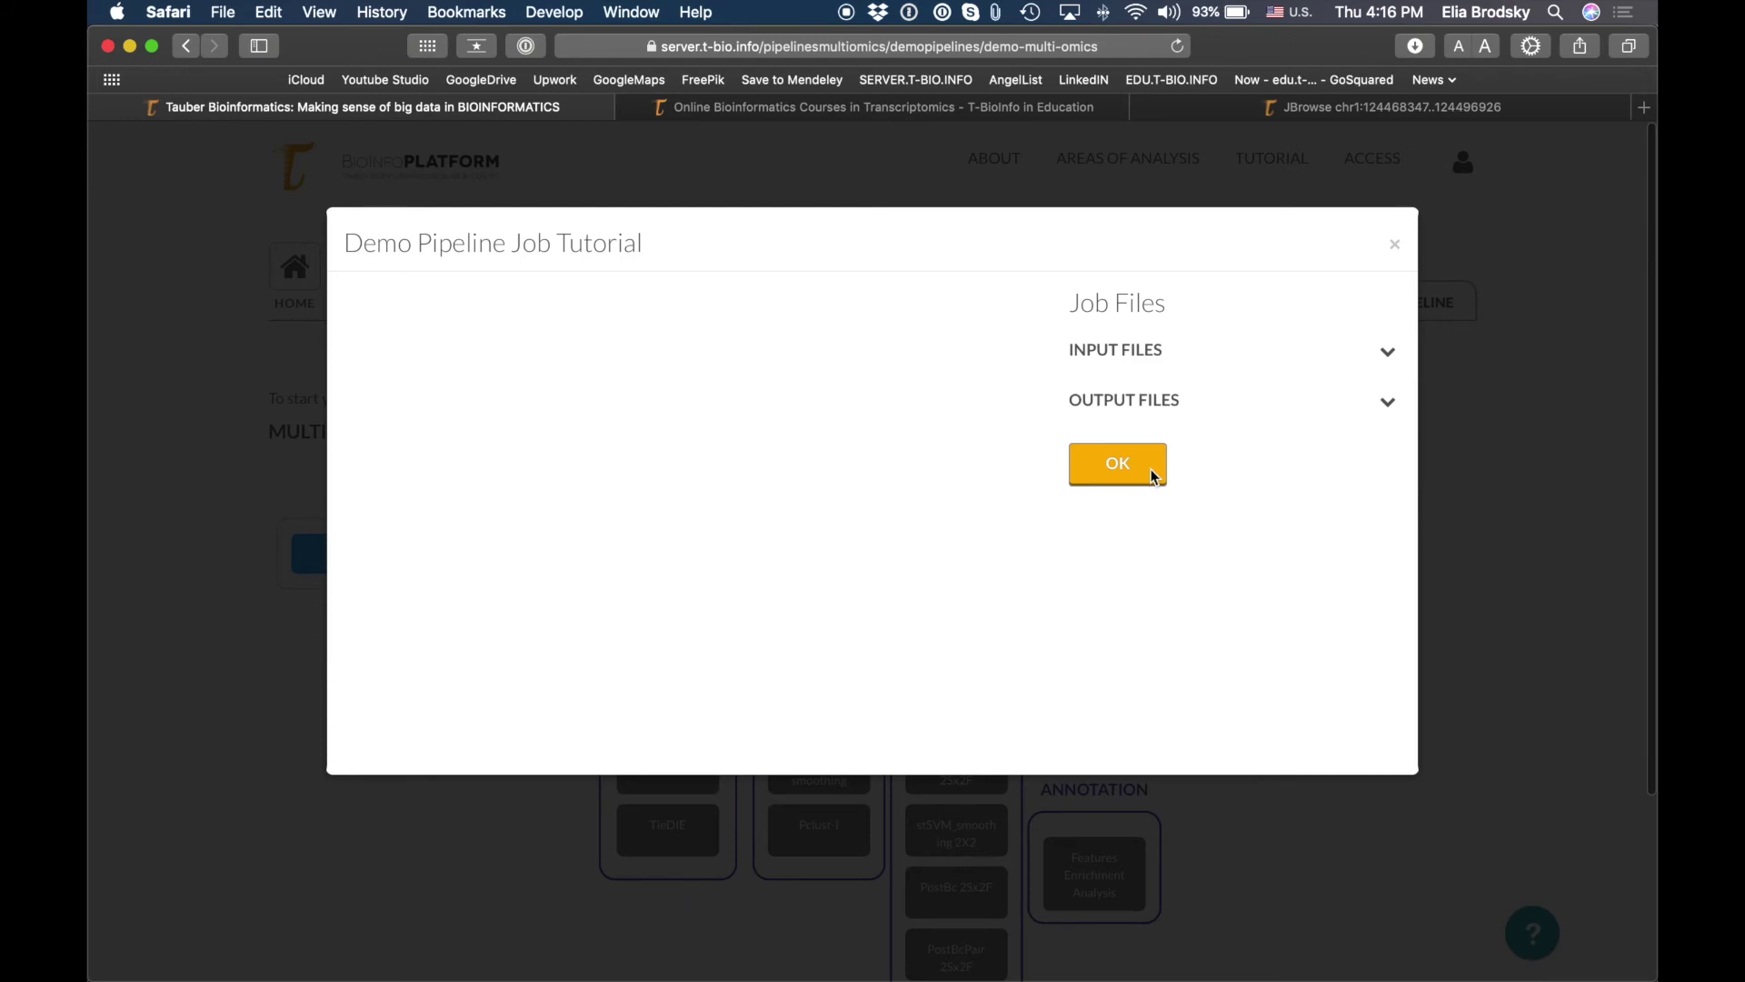
{"action": "left_click", "coordinate": [1154, 476]}
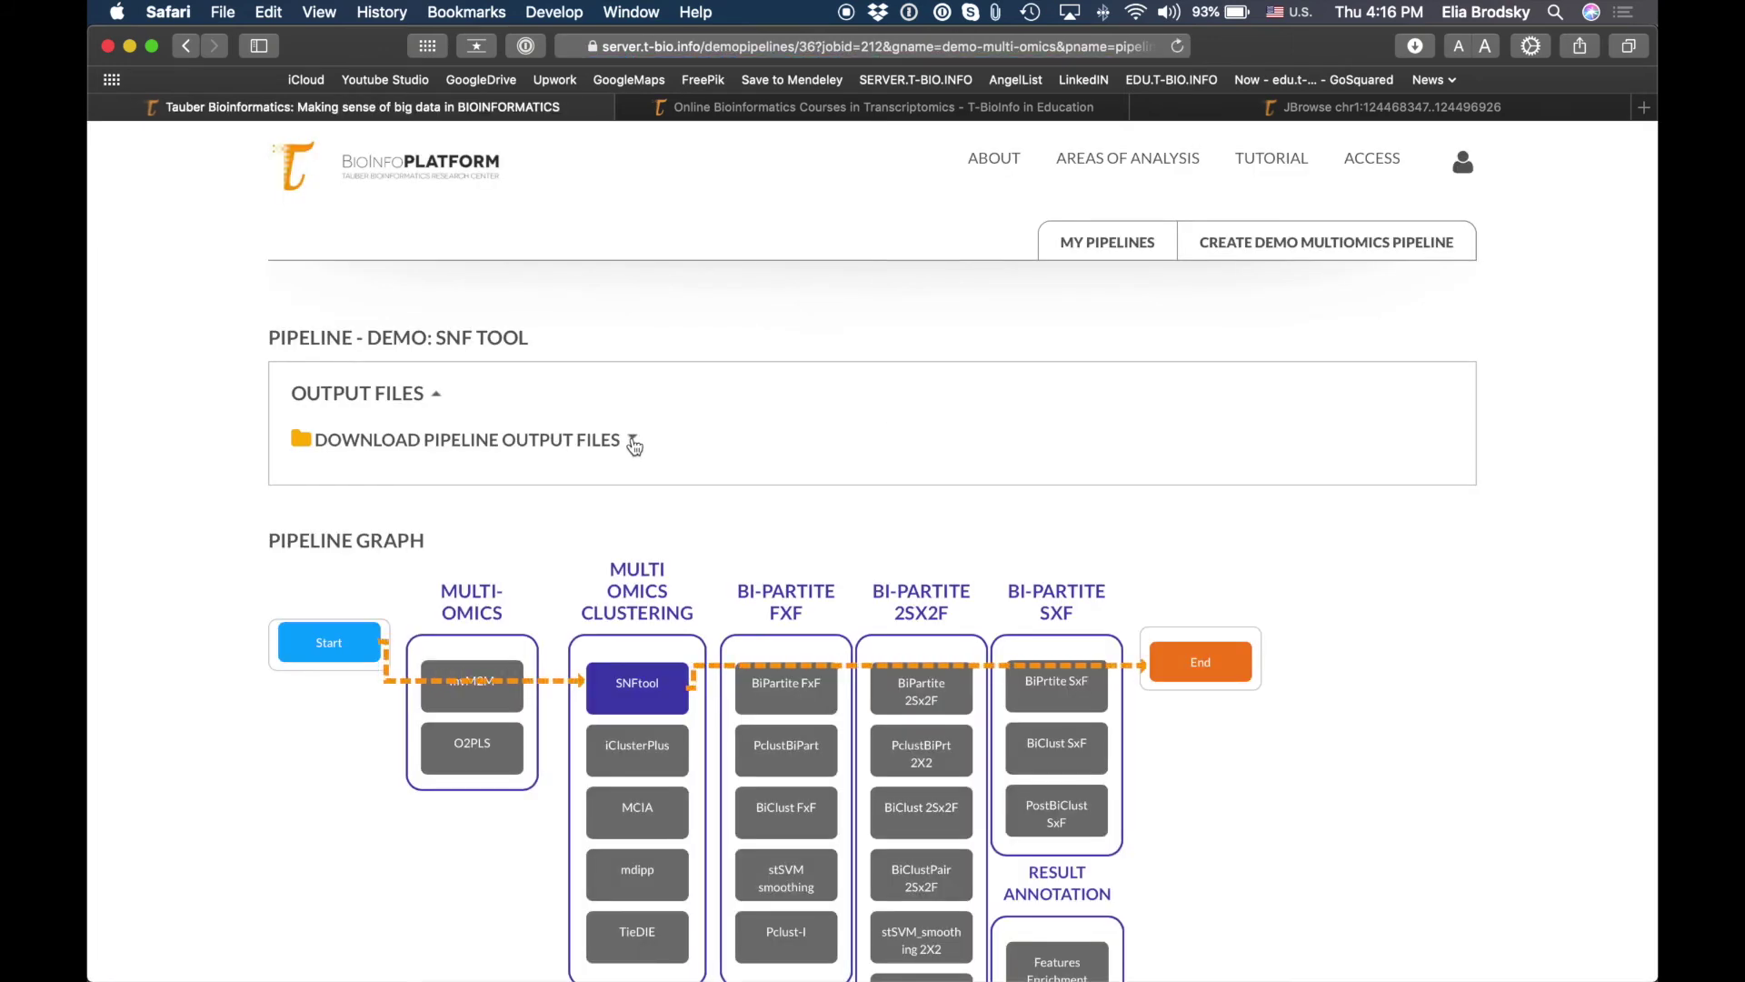
{"action": "left_click", "coordinate": [633, 442]}
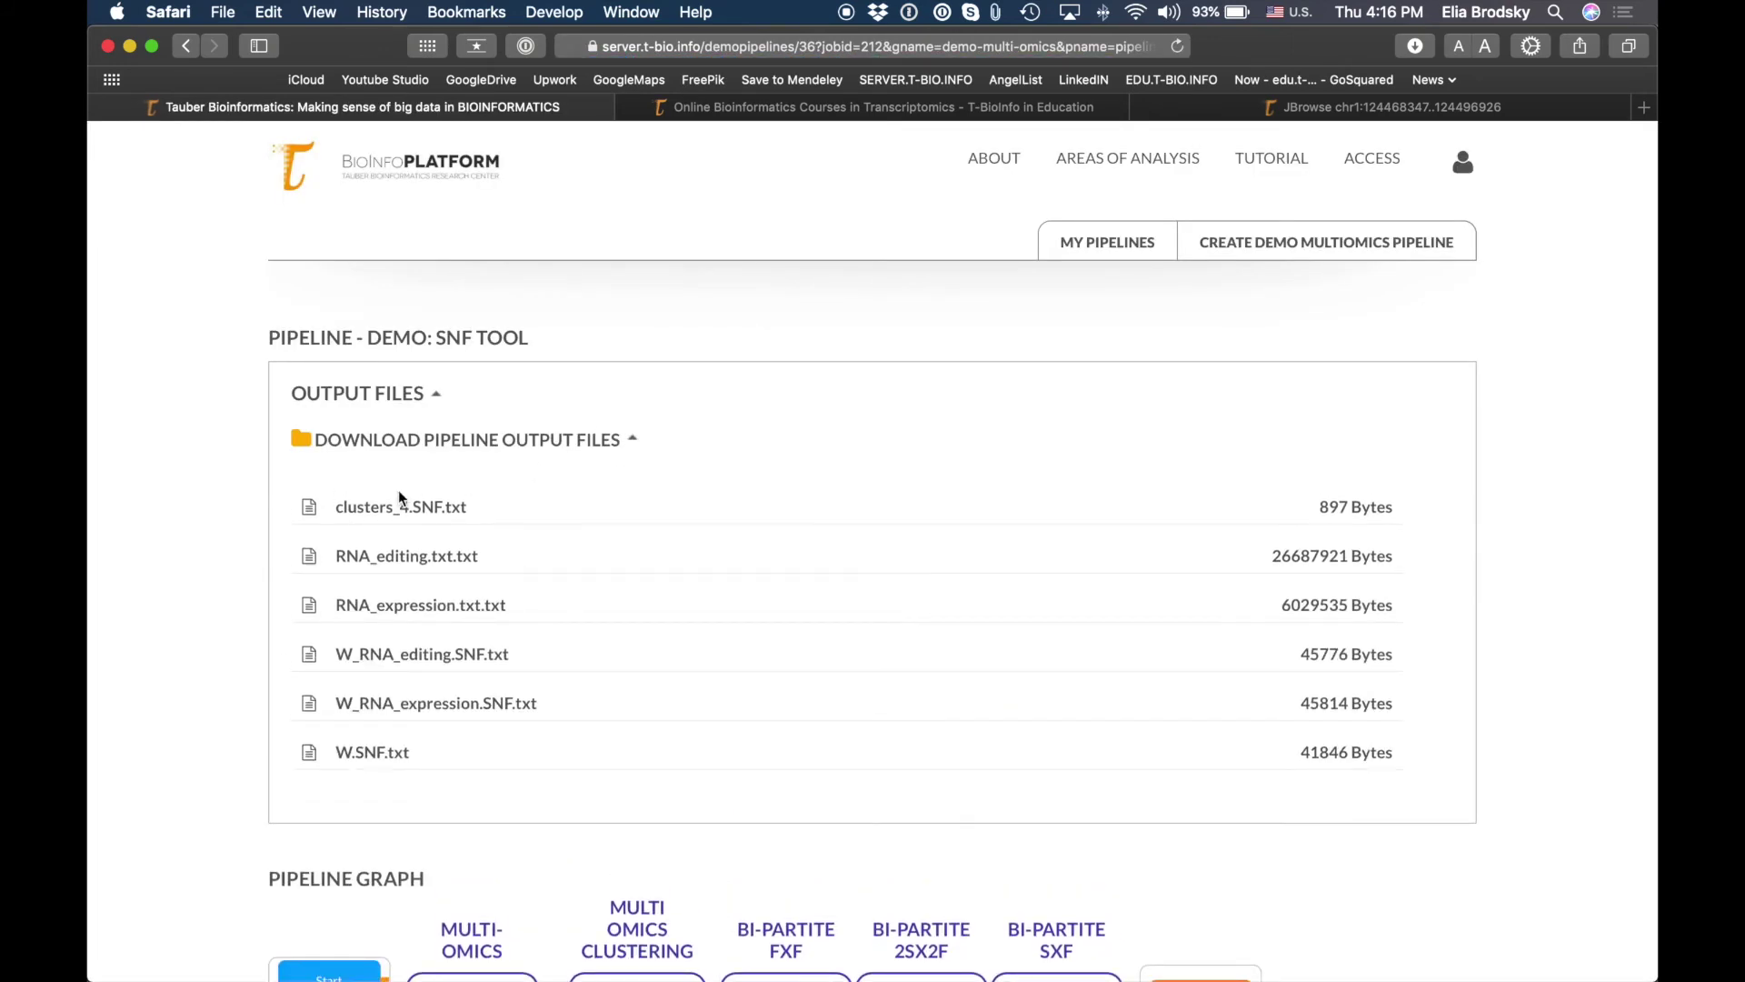
{"action": "scroll", "coordinate": [629, 756], "scroll_direction": "down", "scroll_amount": 4}
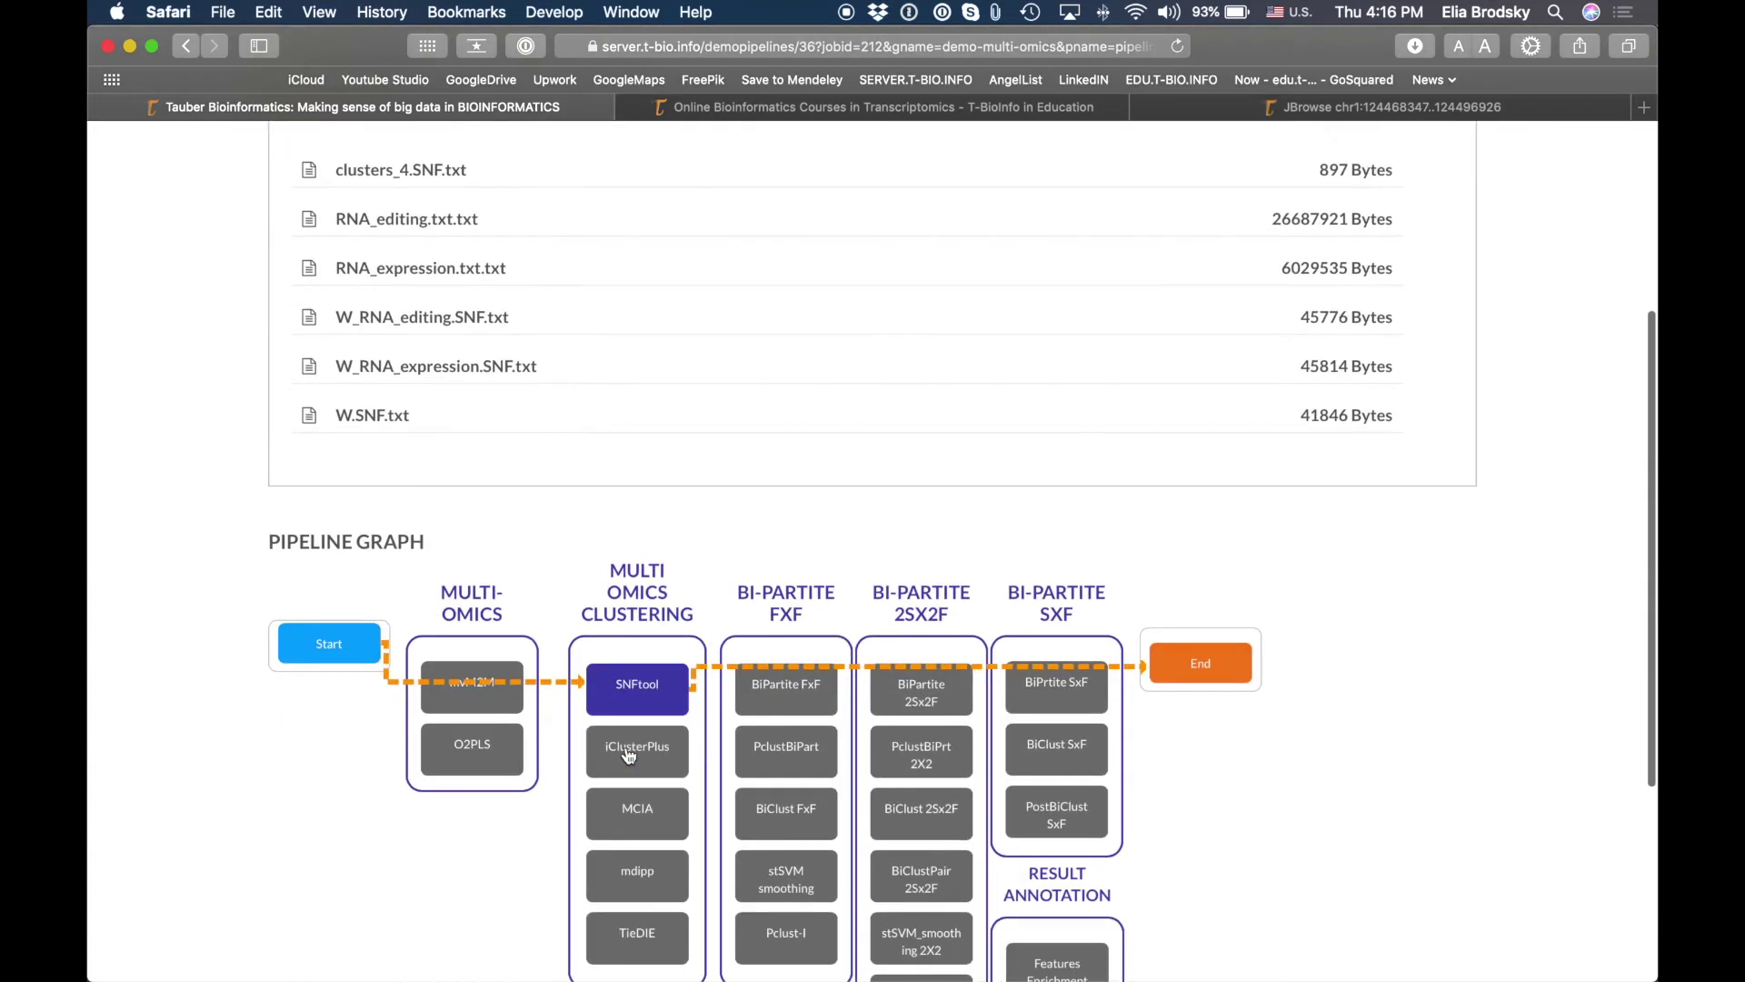
{"action": "scroll", "coordinate": [636, 652], "scroll_direction": "up", "scroll_amount": 2}
{"action": "scroll", "coordinate": [636, 661], "scroll_direction": "up", "scroll_amount": 2}
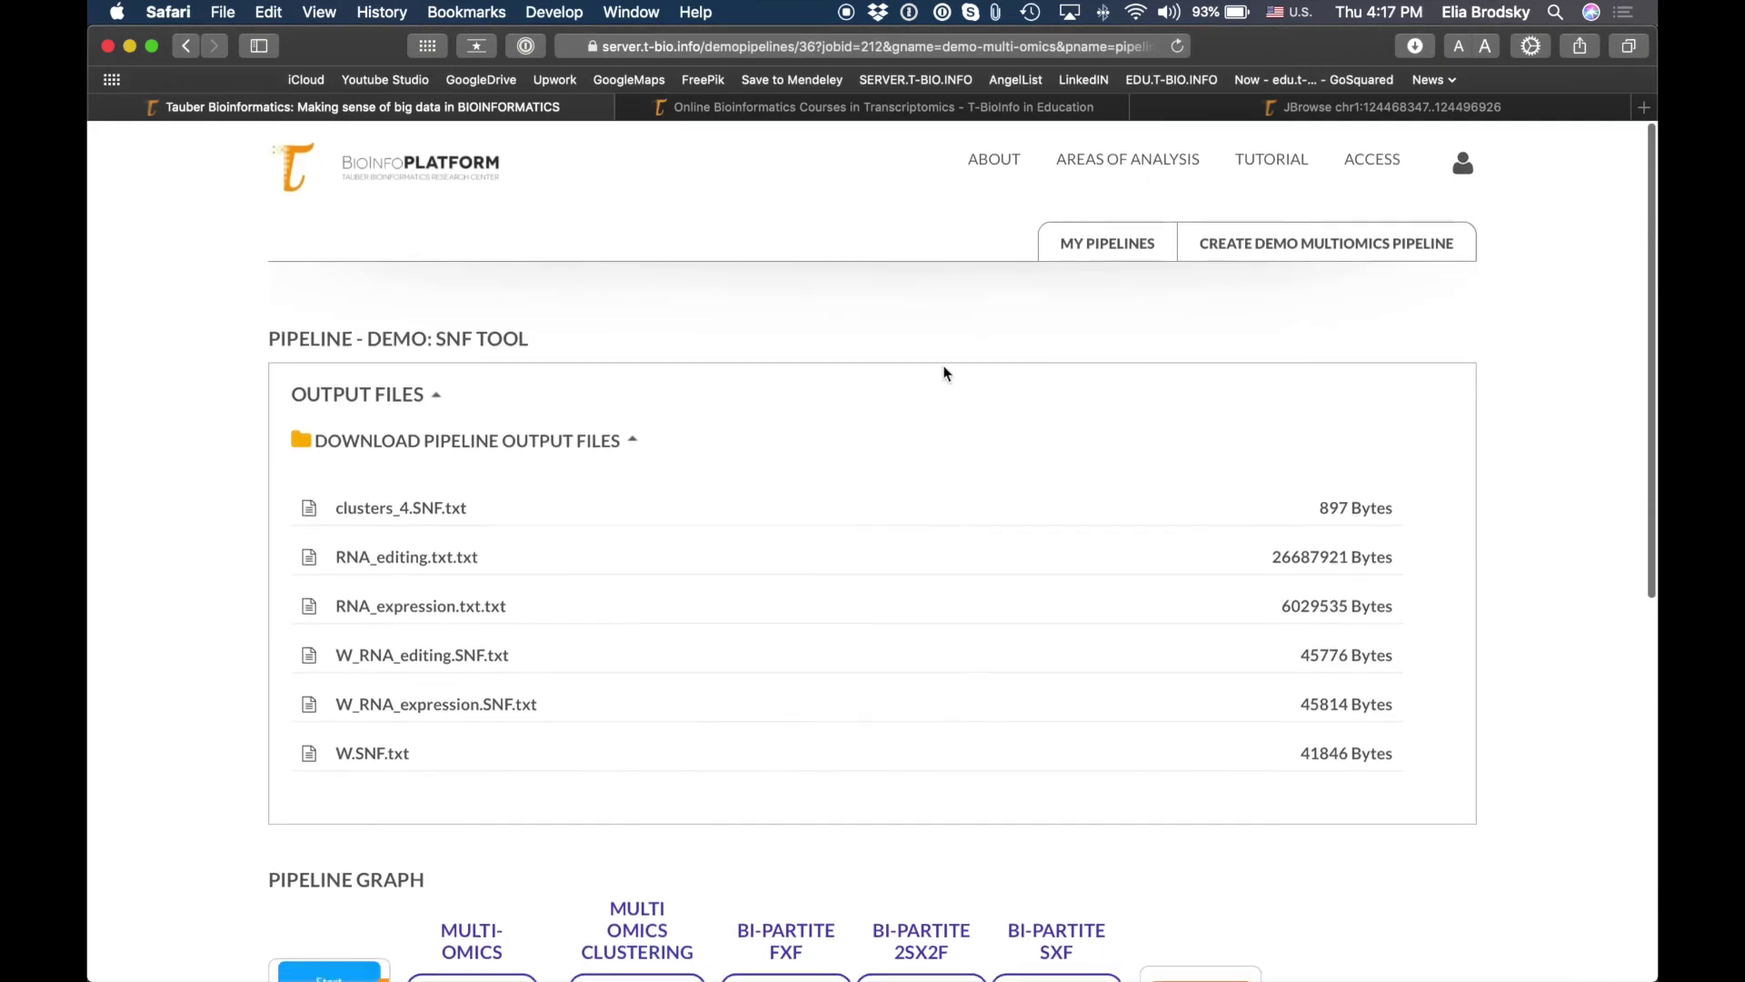
Step: View and close the ACCESS request form, then scroll to the mass-spec proteomics description
{"action": "left_click", "coordinate": [1096, 160]}
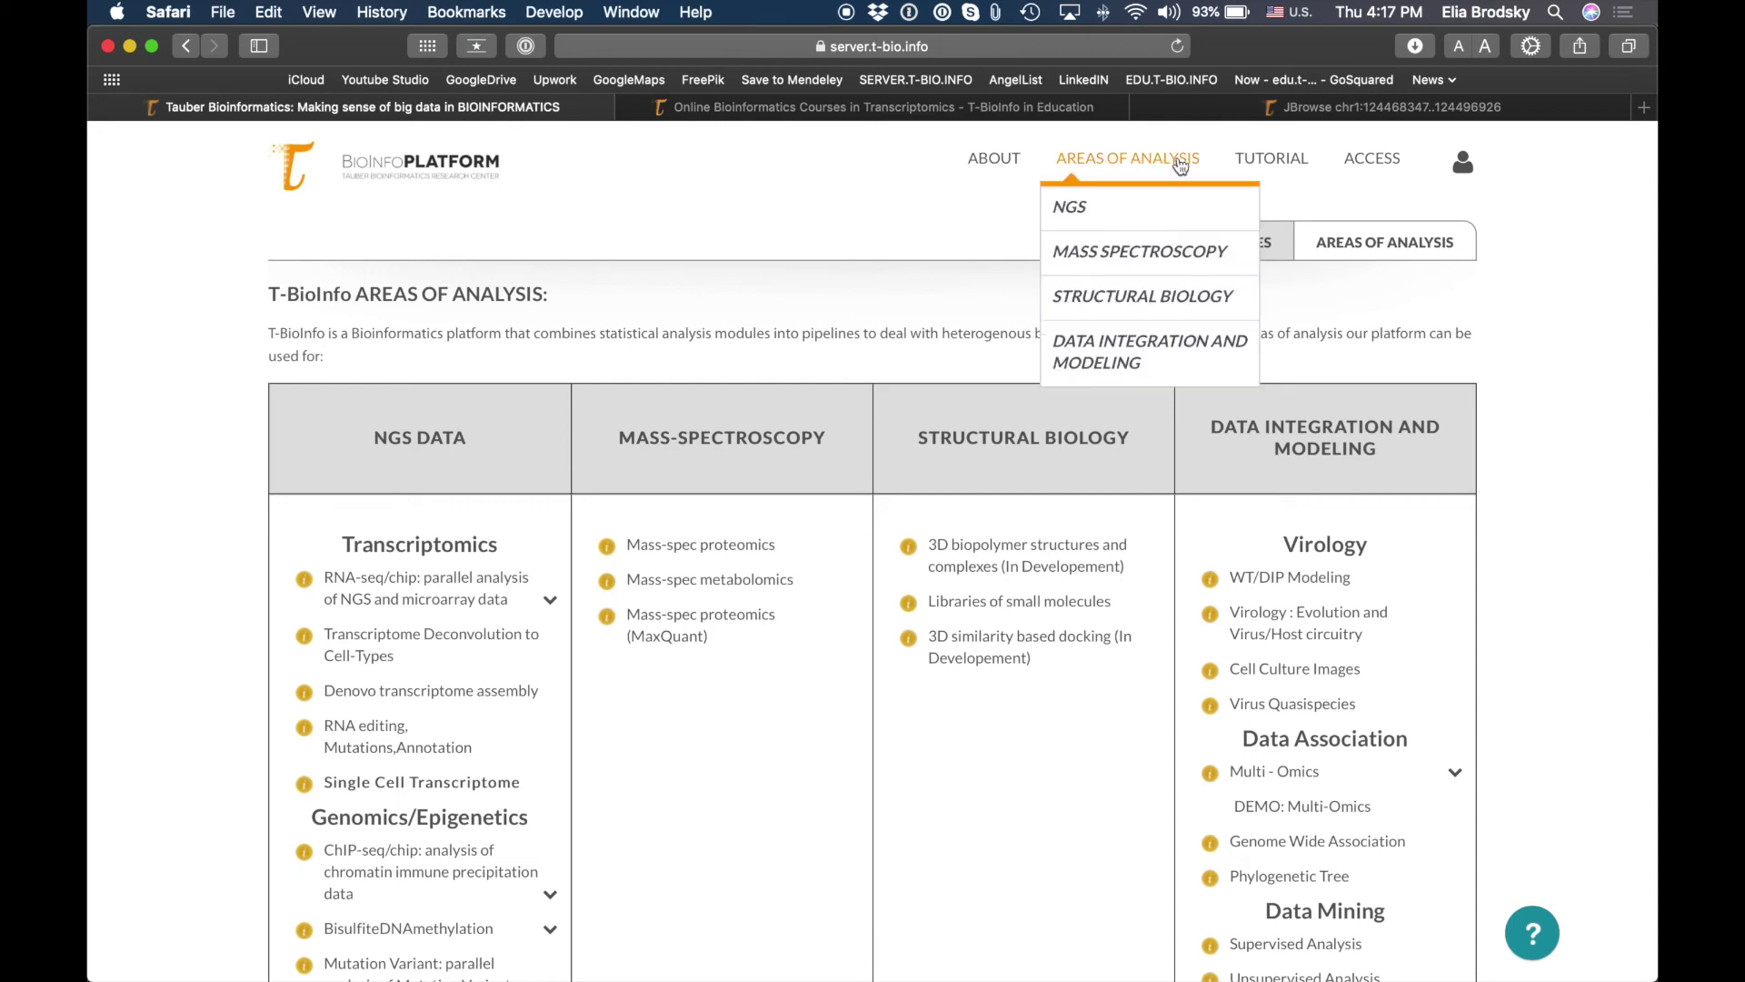
{"action": "left_click", "coordinate": [1383, 160]}
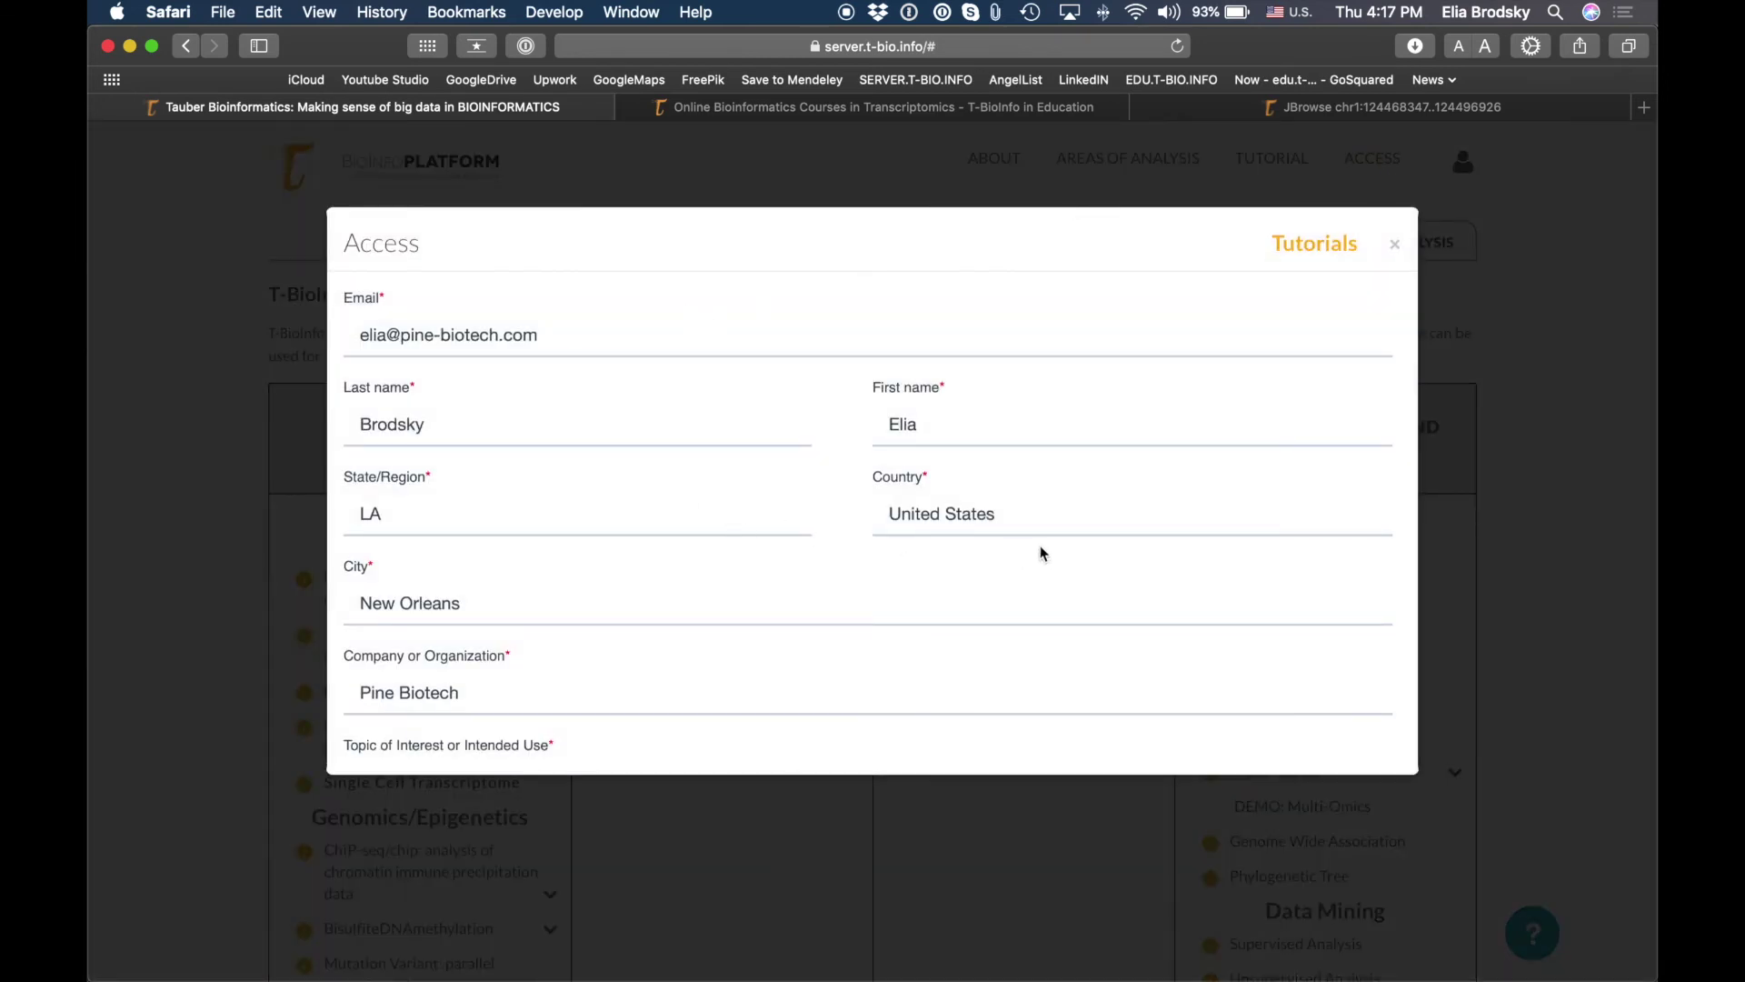
{"action": "left_click", "coordinate": [1394, 243]}
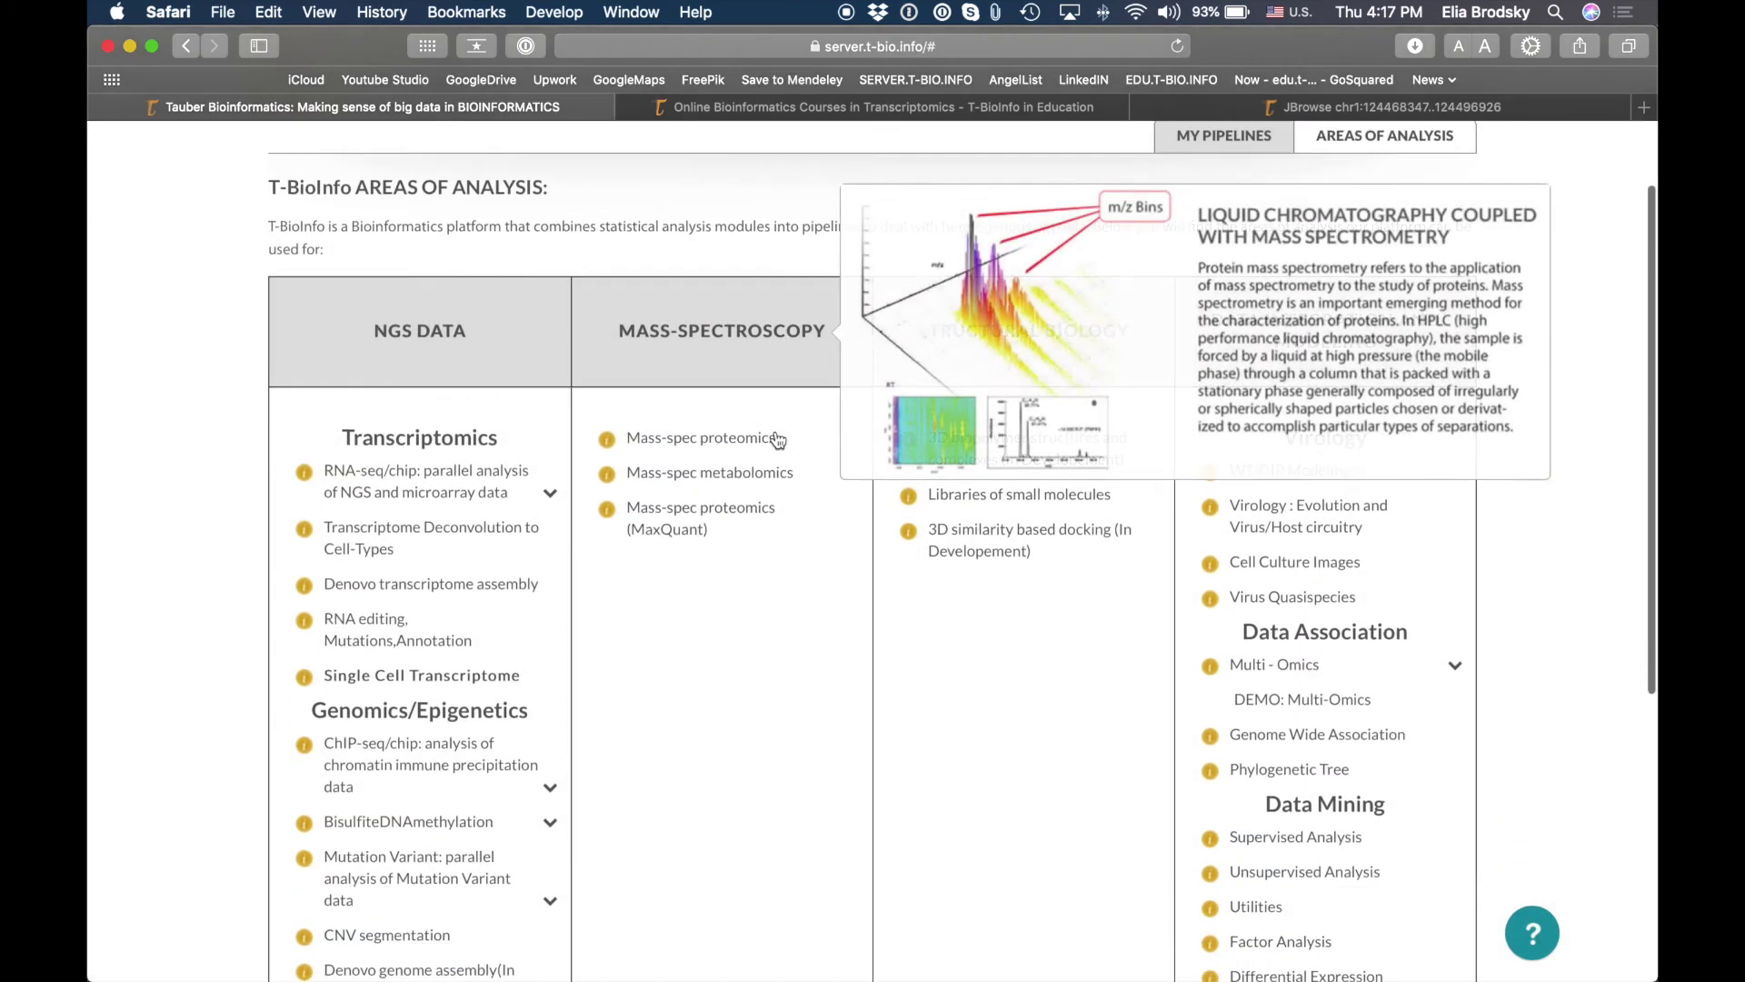
{"action": "scroll", "coordinate": [648, 723], "scroll_direction": "down", "scroll_amount": 3}
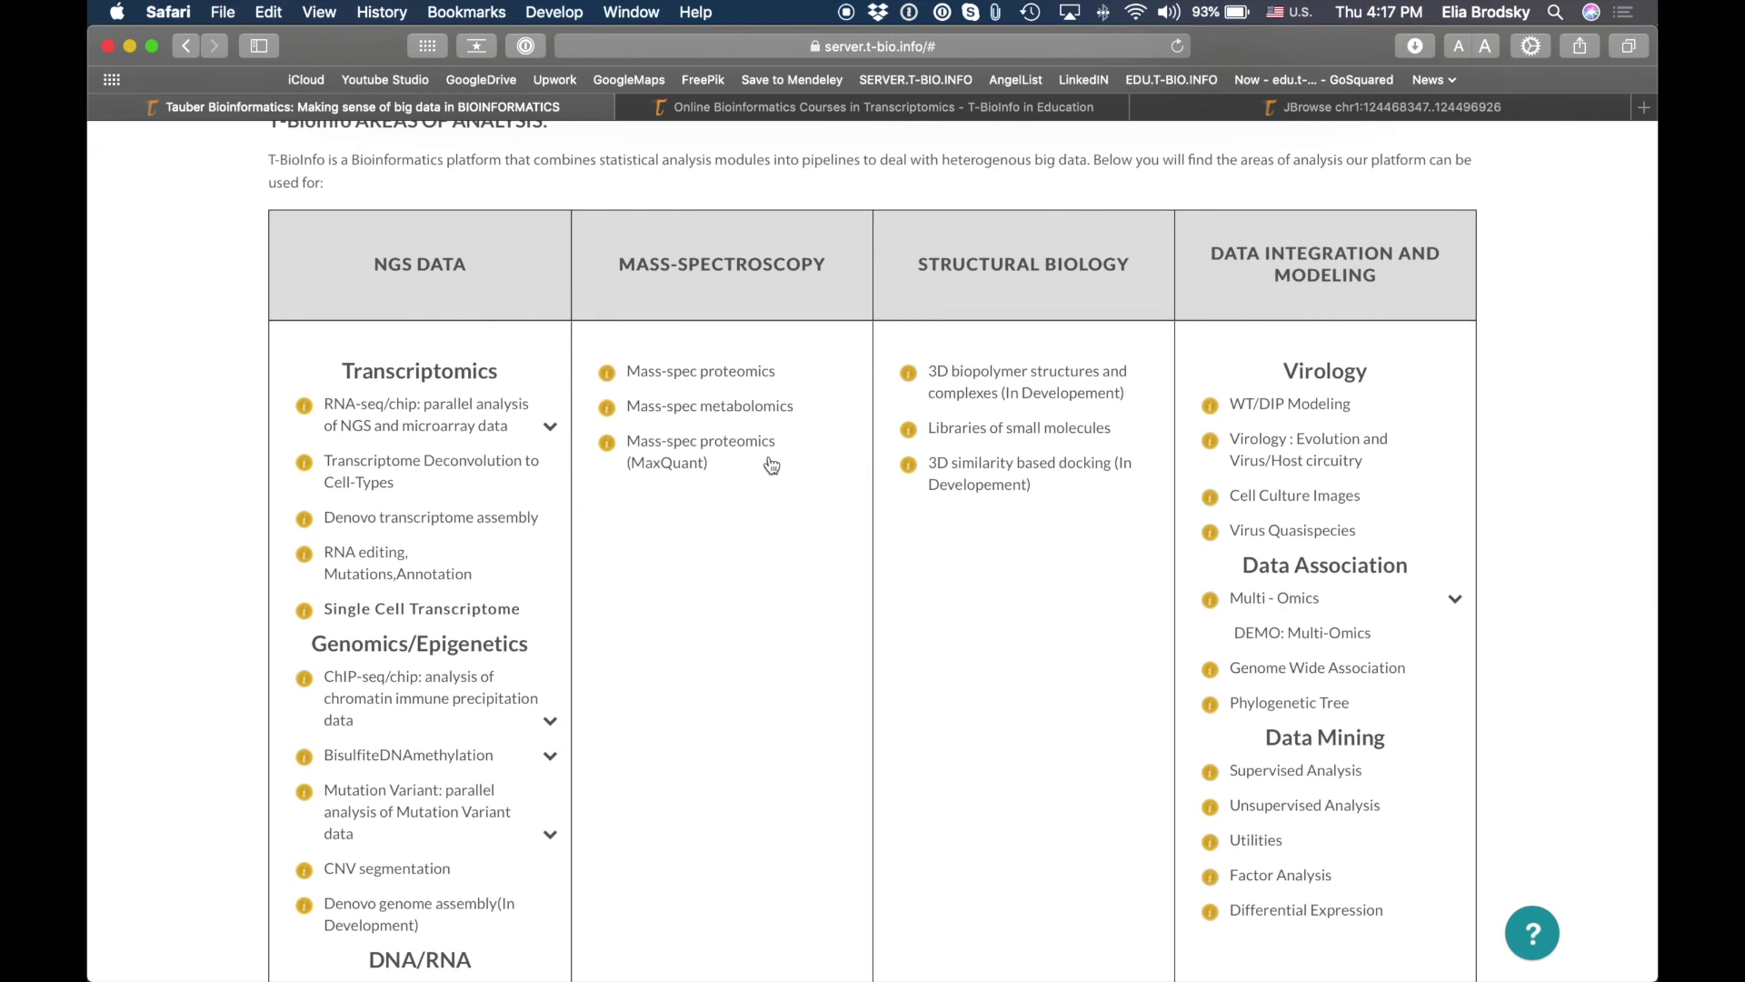